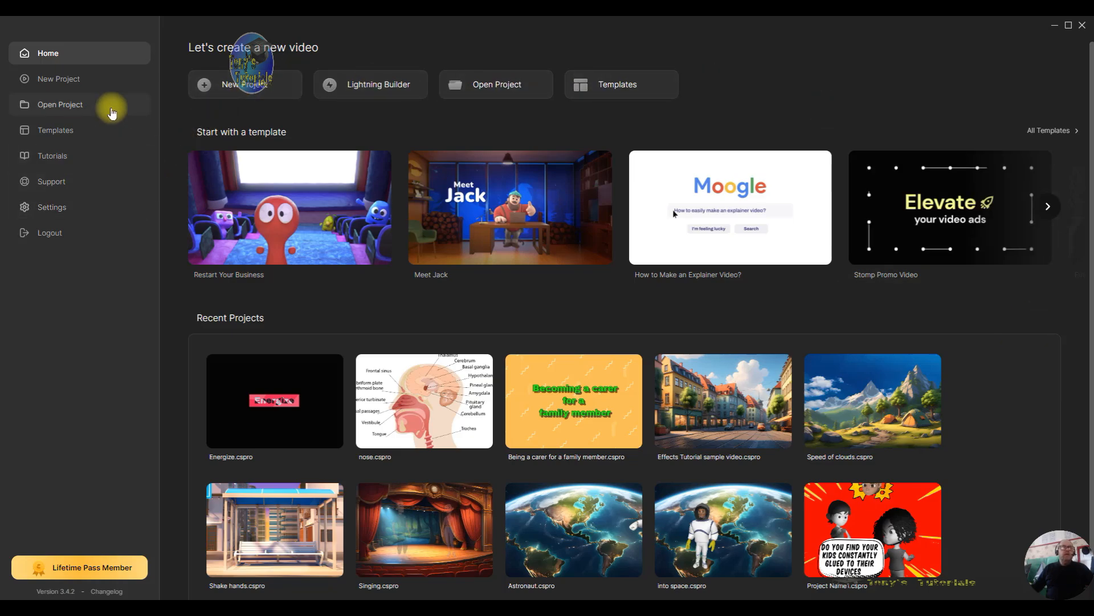
- Create a new project and place the Kinetic 13 lower third on the canvas
{"action": "left_click", "coordinate": [105, 84]}
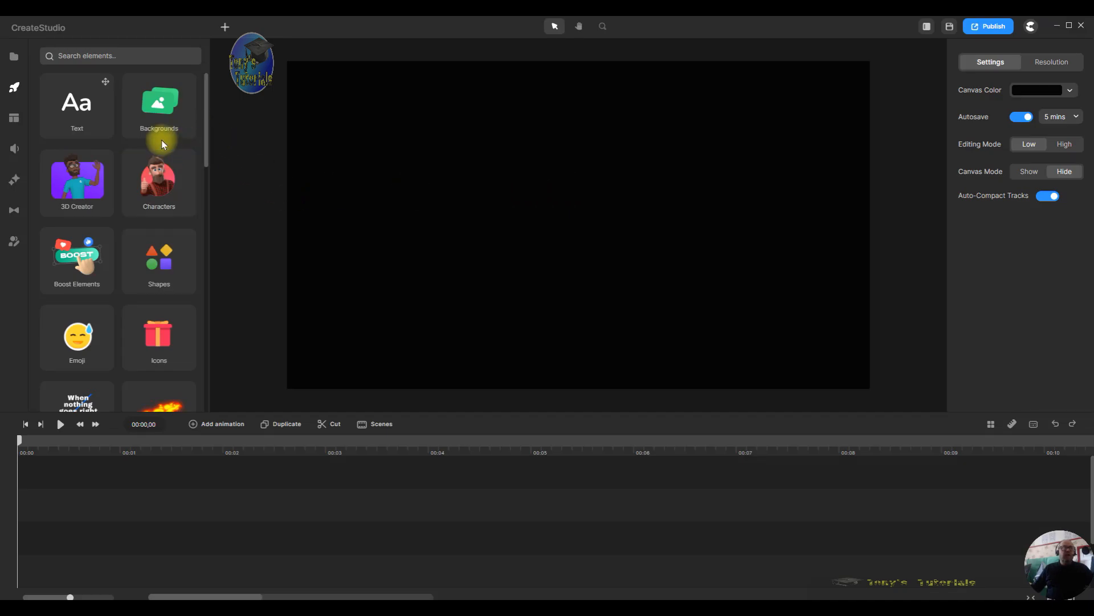
{"action": "left_click_drag", "start_coordinate": [205, 98], "coordinate": [207, 202]}
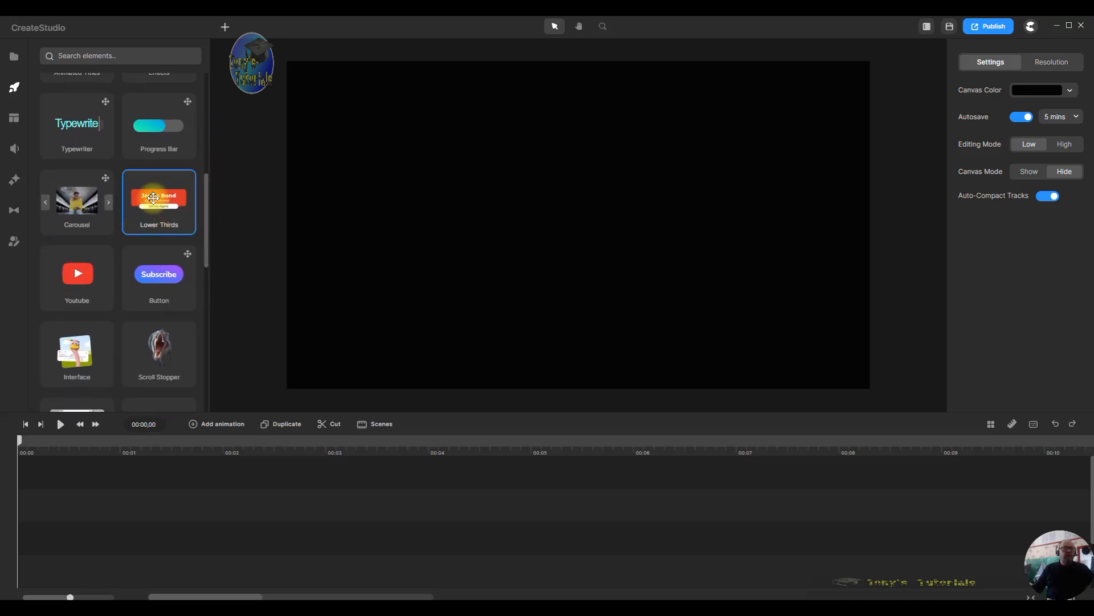
{"action": "left_click", "coordinate": [153, 198]}
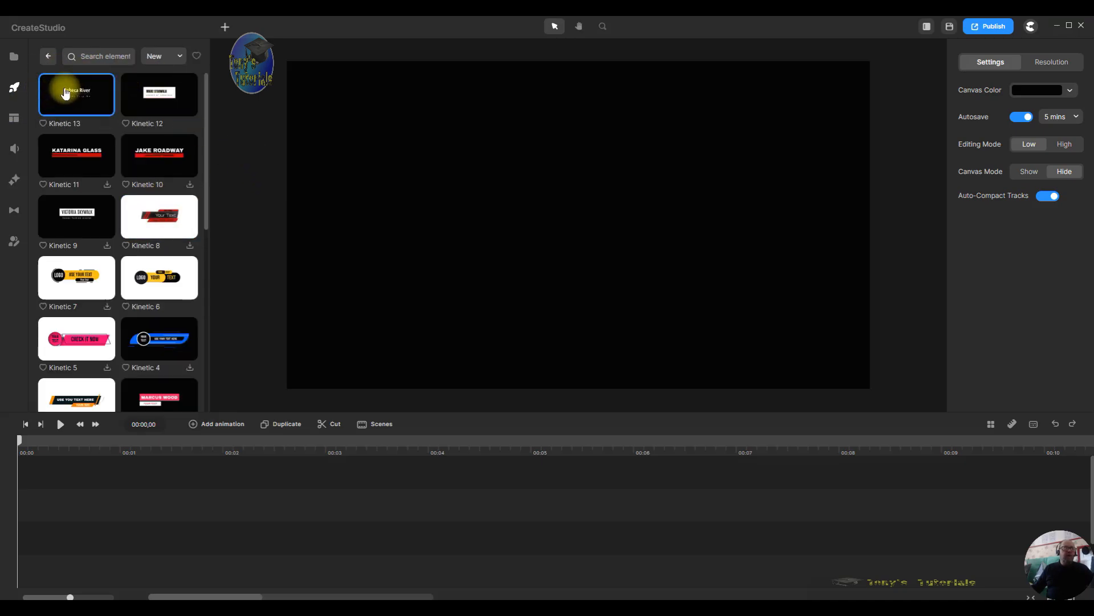
{"action": "left_click_drag", "start_coordinate": [66, 92], "coordinate": [492, 237]}
{"action": "left_click_drag", "start_coordinate": [562, 236], "coordinate": [561, 236]}
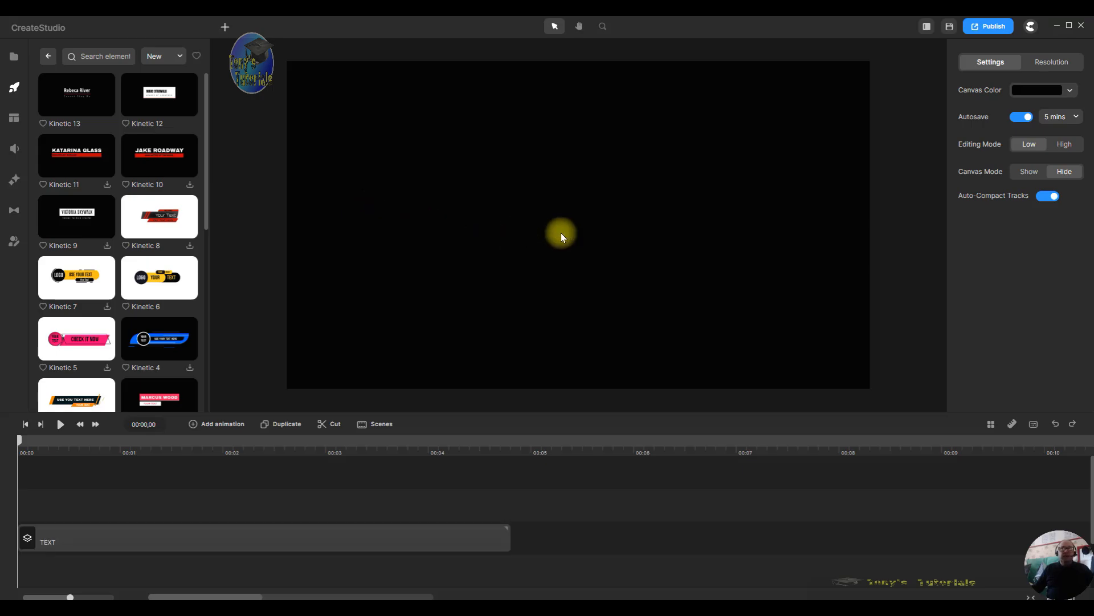
- Play back the lower third's animation, then move the playhead back to 00:02,14
{"action": "left_click", "coordinate": [238, 548]}
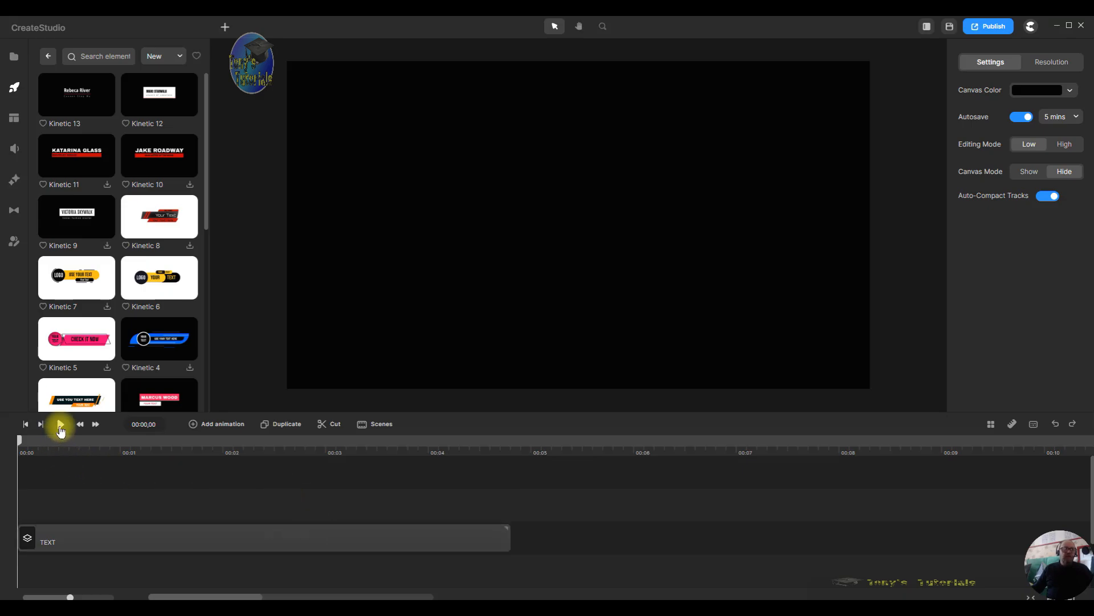
{"action": "left_click", "coordinate": [60, 425]}
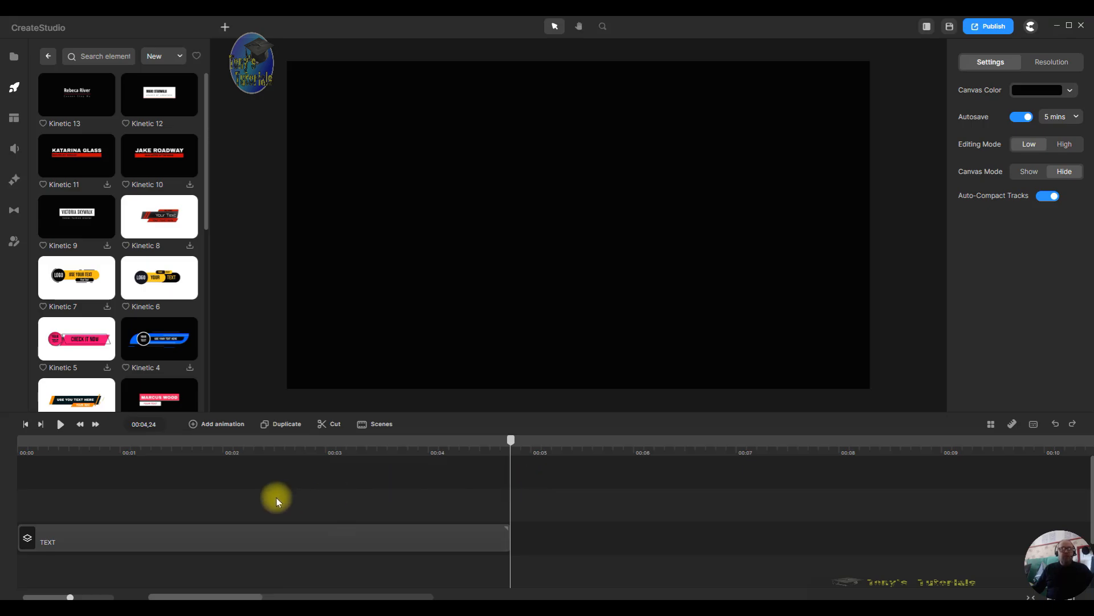
{"action": "left_click_drag", "start_coordinate": [508, 444], "coordinate": [272, 442]}
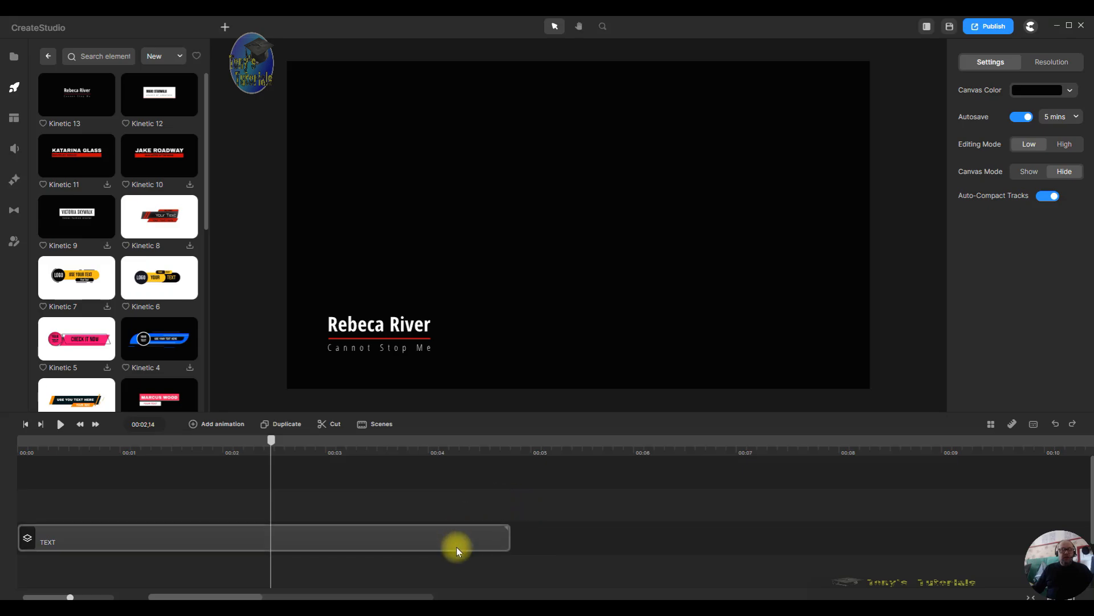
- Open the lower third's group for editing and hide its nested TEXT layer
{"action": "double_click", "coordinate": [329, 539]}
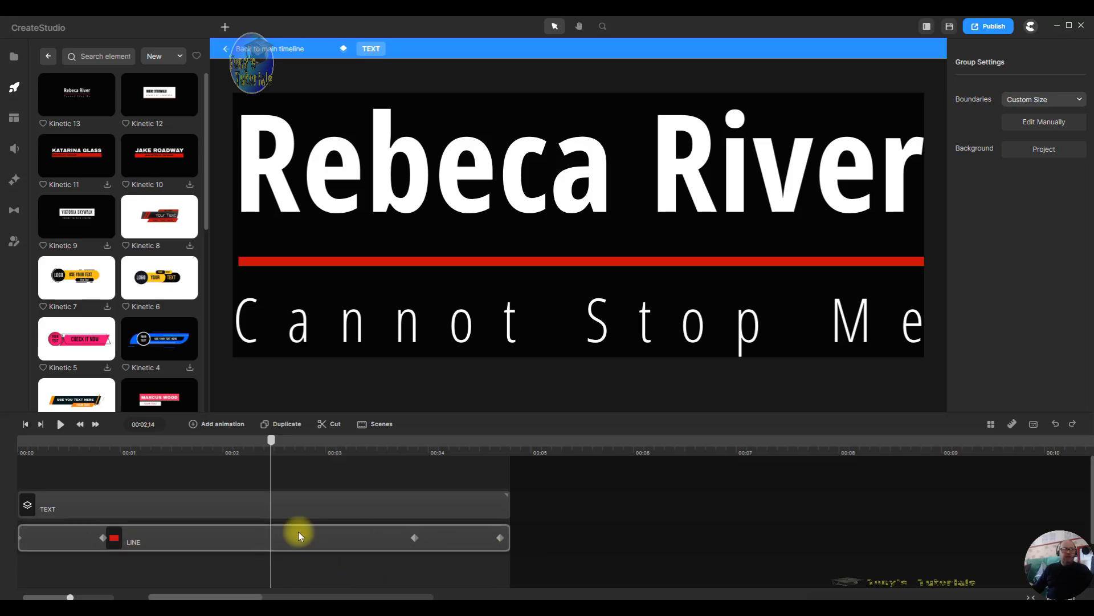
{"action": "right_click", "coordinate": [363, 501]}
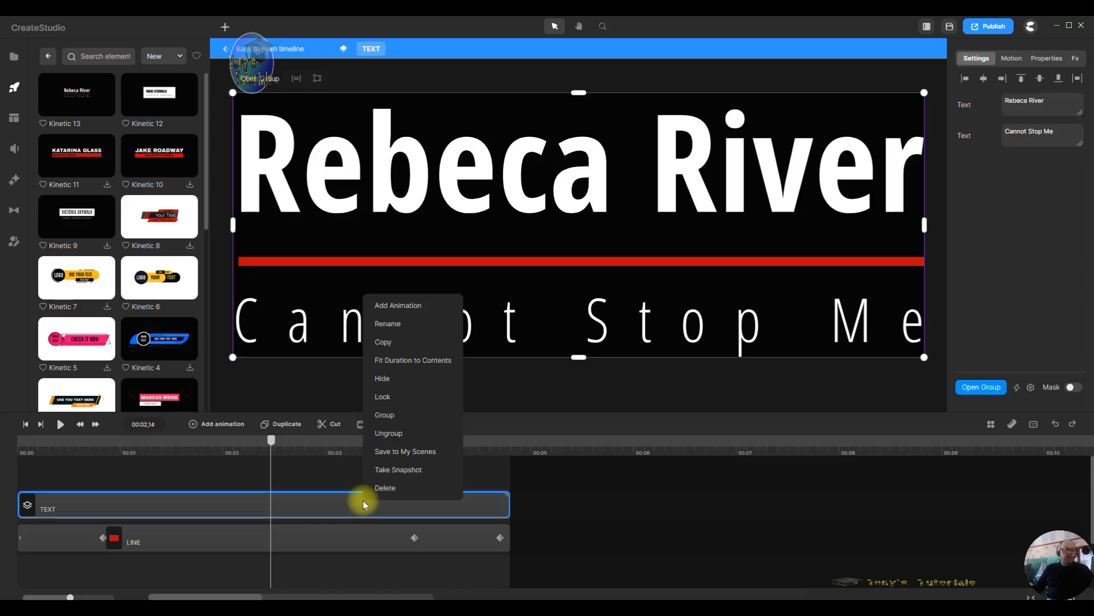
{"action": "left_click", "coordinate": [415, 380]}
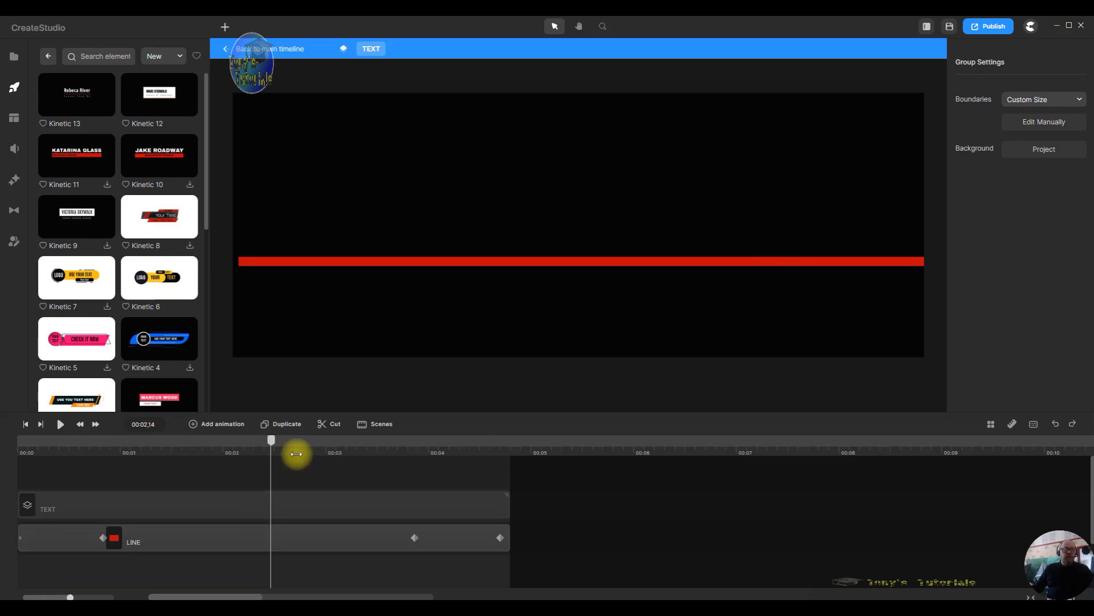
- Add a rectangle to the group at 00:01,29 and place it above the red line
{"action": "left_click_drag", "start_coordinate": [271, 444], "coordinate": [219, 469]}
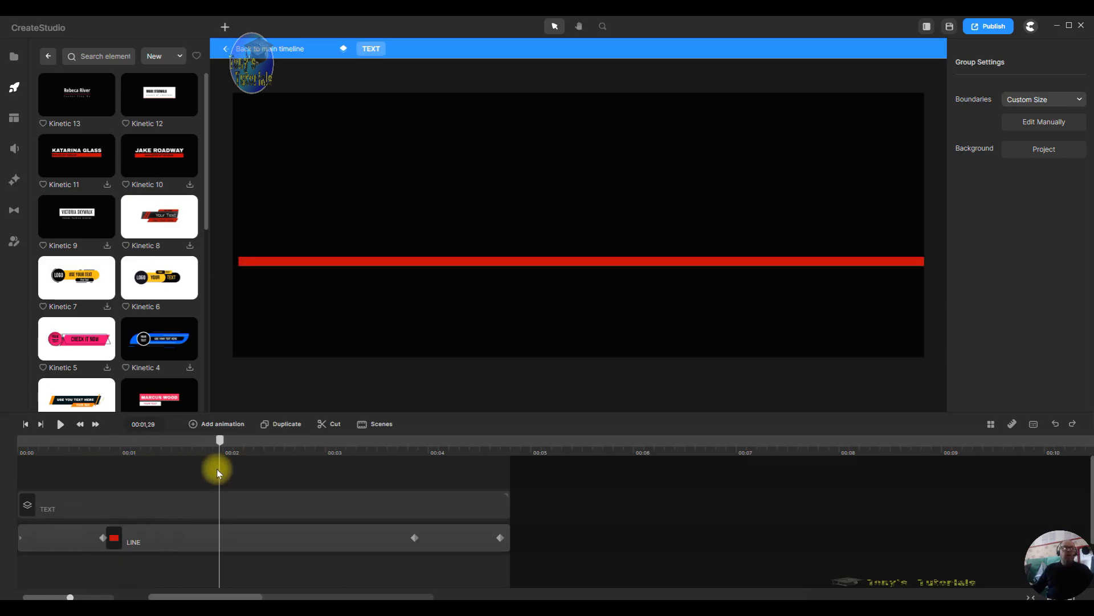
{"action": "left_click", "coordinate": [225, 27]}
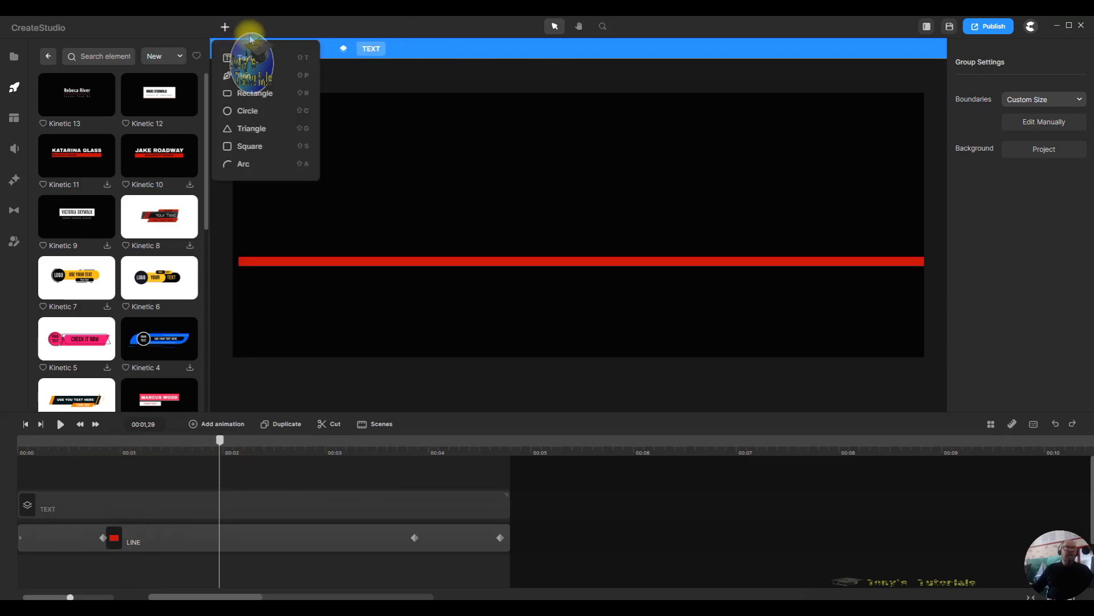
{"action": "left_click", "coordinate": [254, 93]}
{"action": "left_click_drag", "start_coordinate": [582, 308], "coordinate": [595, 173]}
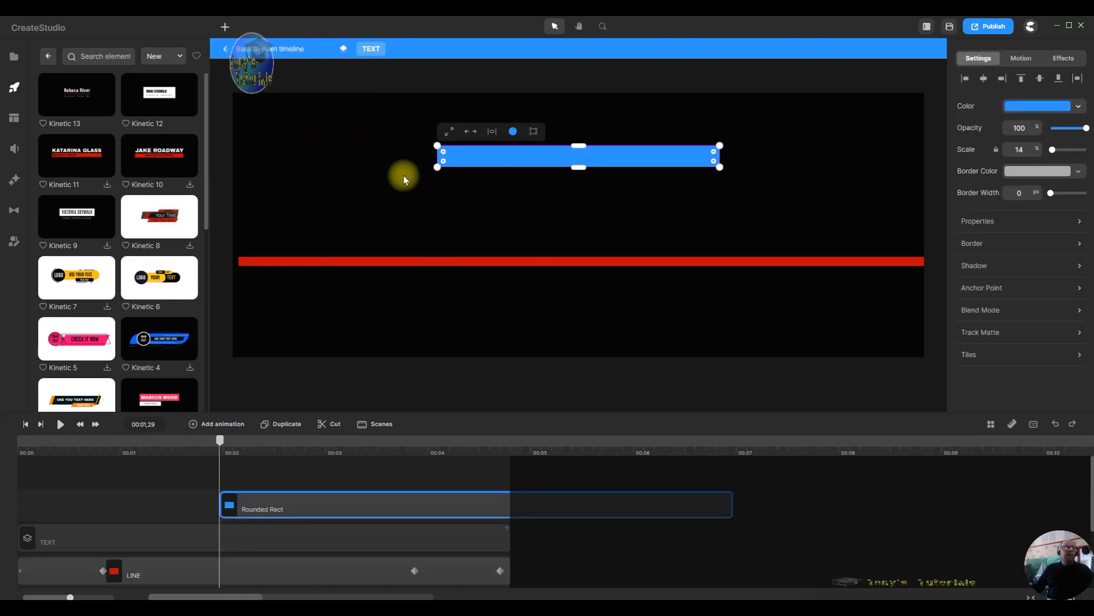
- Stretch the blue rectangle to the red line's width and flatten it into a similarly thin bar
{"action": "left_click_drag", "start_coordinate": [438, 159], "coordinate": [240, 162]}
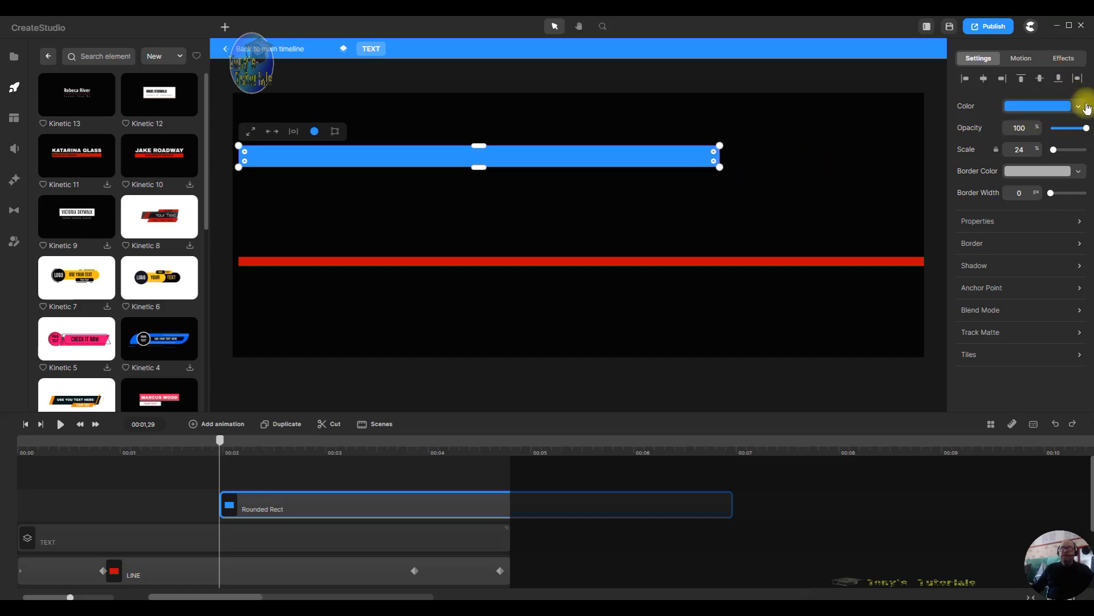
{"action": "left_click_drag", "start_coordinate": [718, 154], "coordinate": [922, 153]}
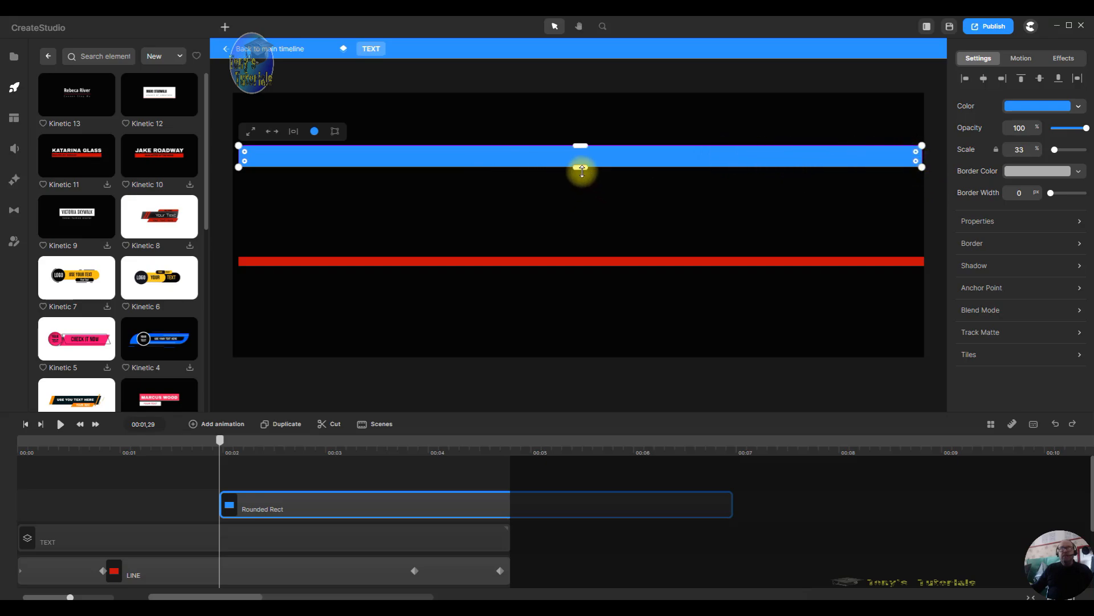
{"action": "left_click_drag", "start_coordinate": [582, 170], "coordinate": [582, 155]}
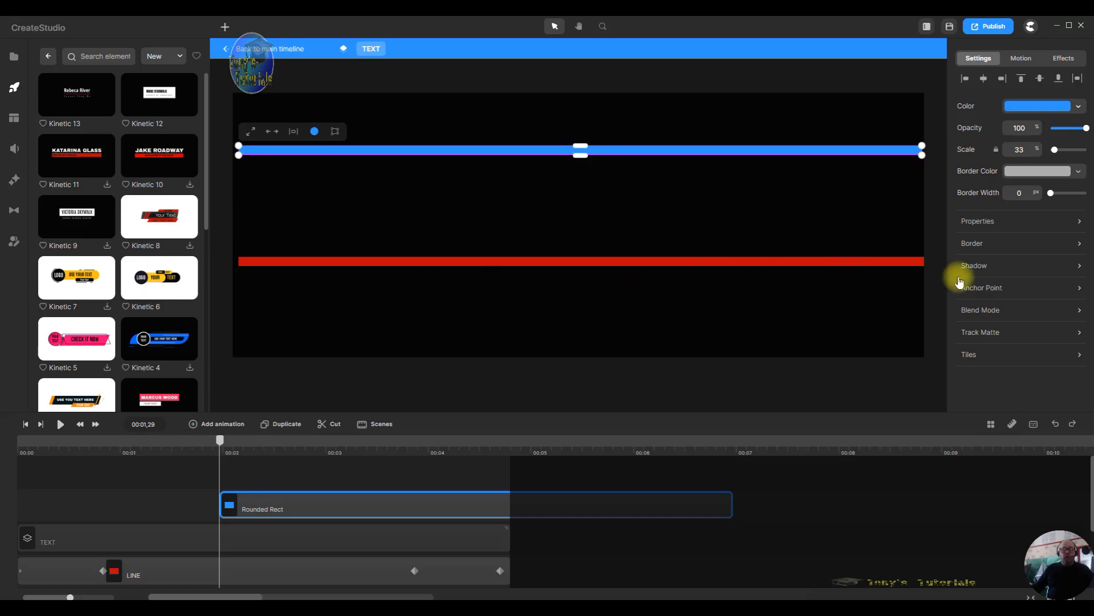
- Move the blue rectangle's clip to start at 00:00 and trim its end to match the group's duration
{"action": "left_click_drag", "start_coordinate": [470, 504], "coordinate": [264, 502]}
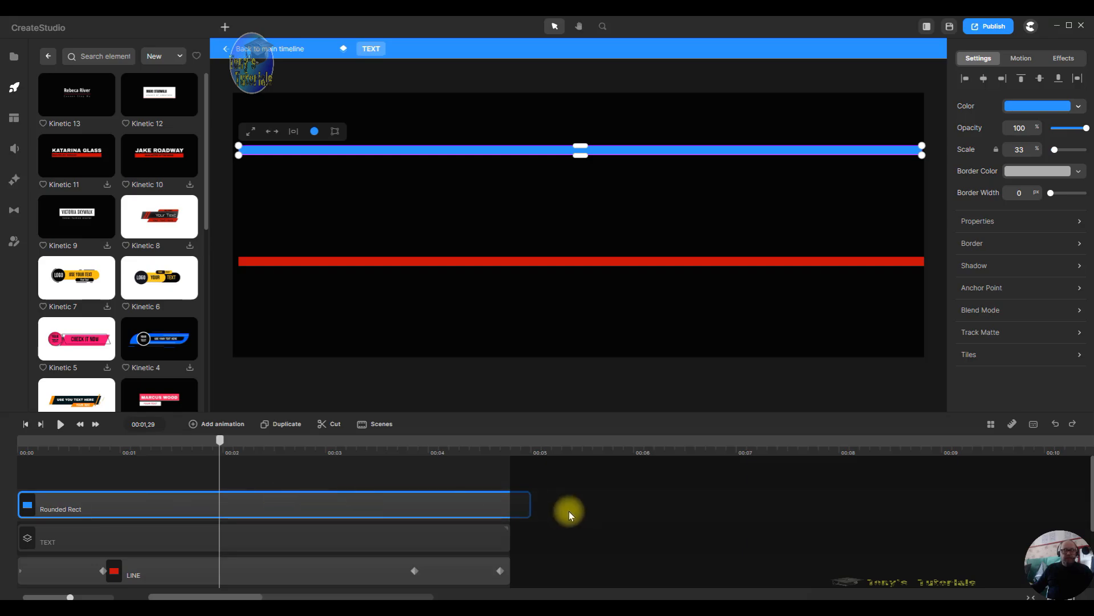
{"action": "mouse_move", "coordinate": [527, 504]}
{"action": "left_mouse_down"}
{"action": "mouse_move", "coordinate": [496, 502]}
{"action": "mouse_move", "coordinate": [510, 503]}
{"action": "left_mouse_up"}
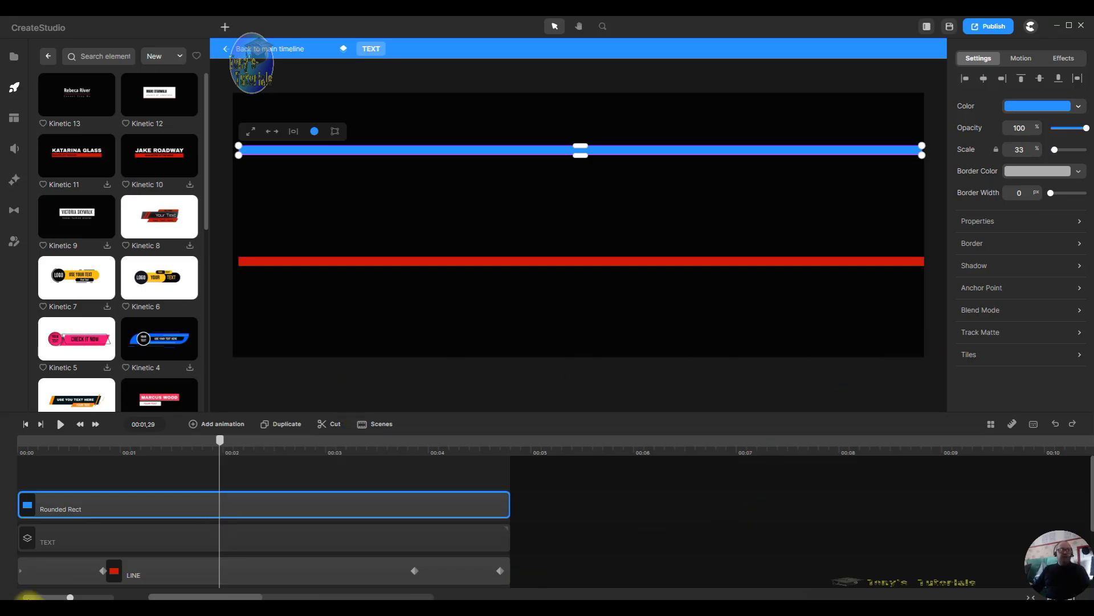
- Examine the animated properties and easing of the red LINE layer's keyframe at 00:00,25
{"action": "left_click_drag", "start_coordinate": [220, 439], "coordinate": [42, 440]}
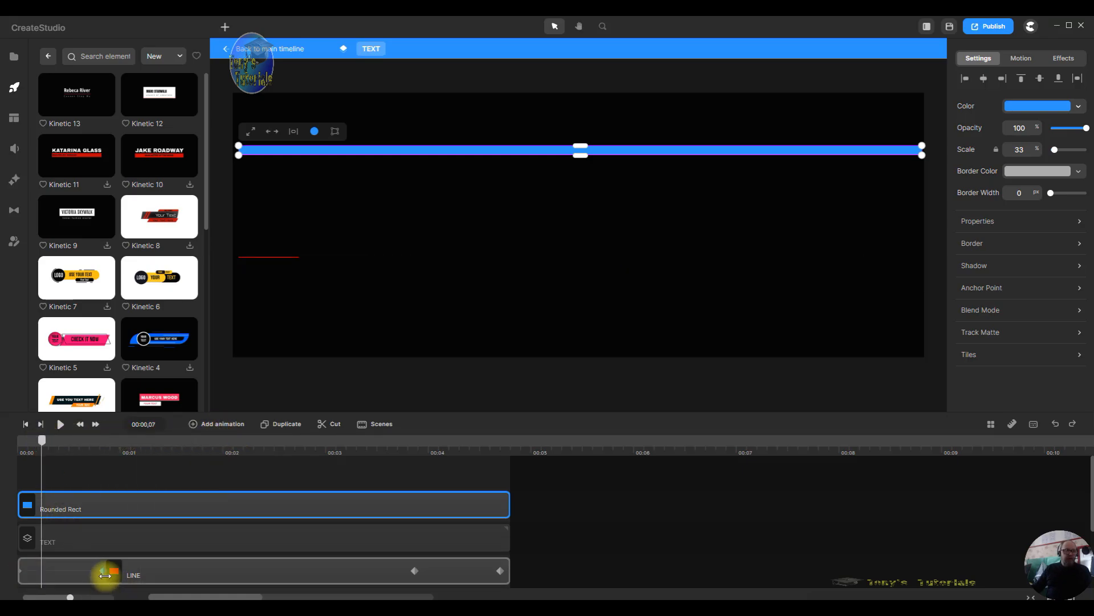
{"action": "left_click", "coordinate": [102, 570]}
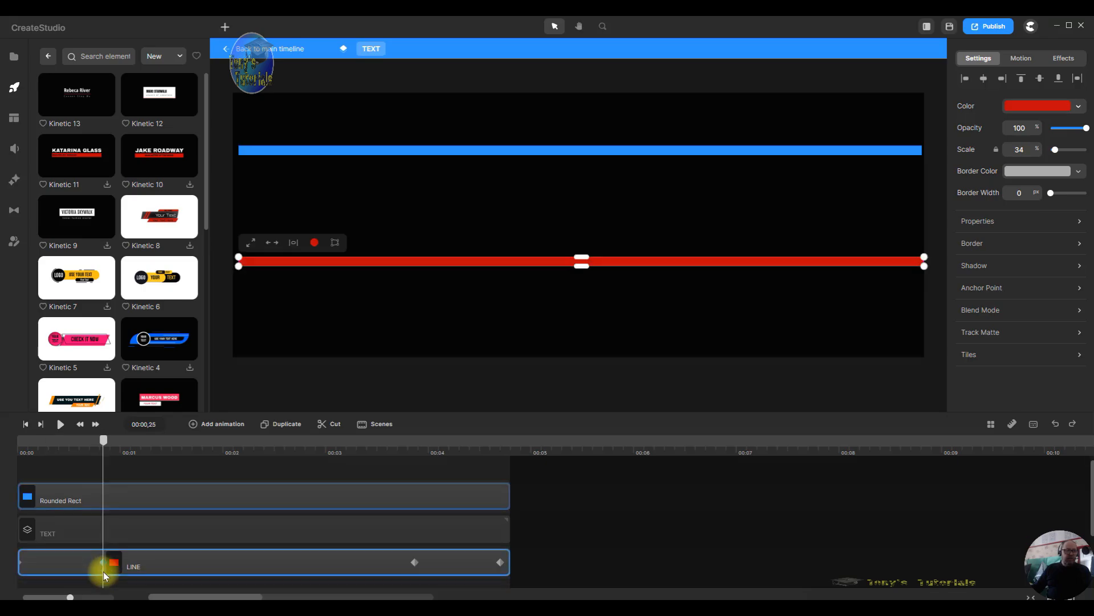
{"action": "scroll", "coordinate": [103, 571], "scroll_direction": "down", "scroll_amount": 2}
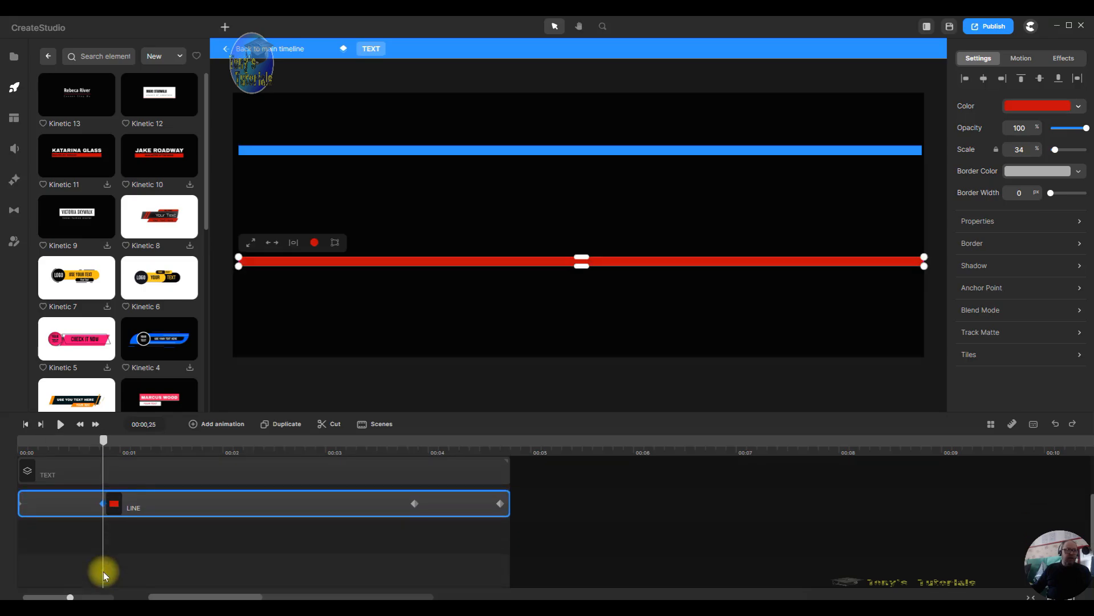
{"action": "left_click", "coordinate": [103, 502]}
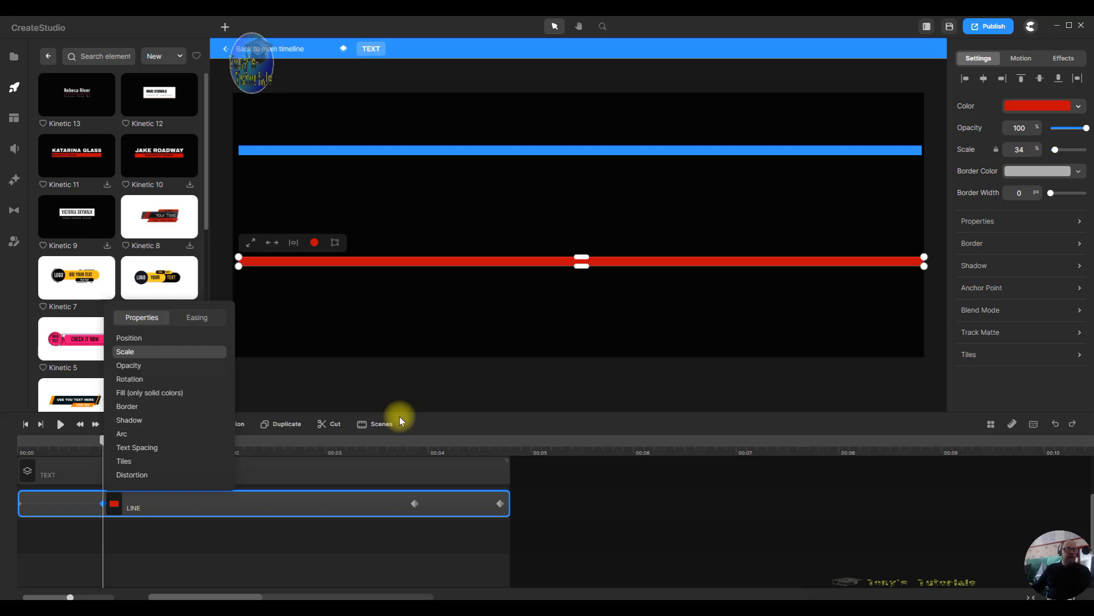
{"action": "left_click", "coordinate": [211, 321]}
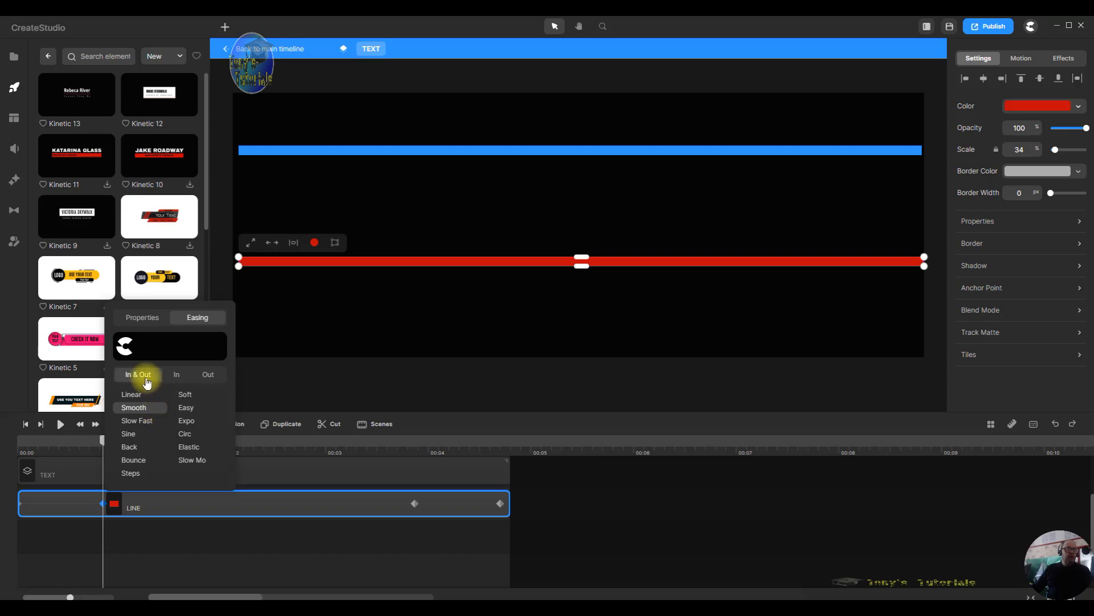
{"action": "left_click", "coordinate": [153, 321]}
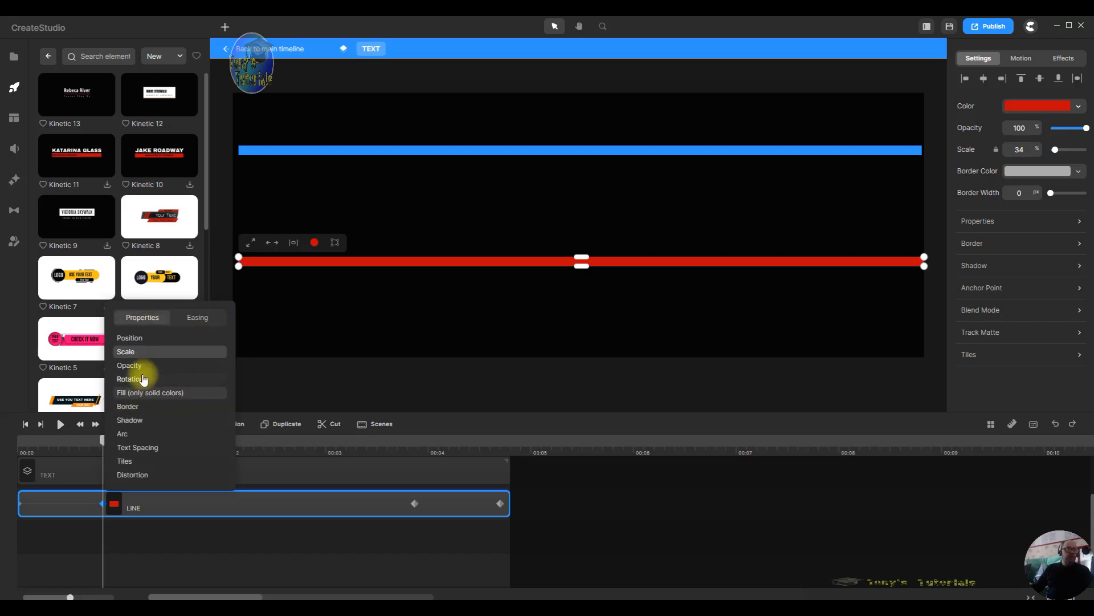
- Add a Scale animation to the blue rectangle at 00:00,09 and show its easing options
{"action": "scroll", "coordinate": [667, 538], "scroll_direction": "up", "scroll_amount": 1}
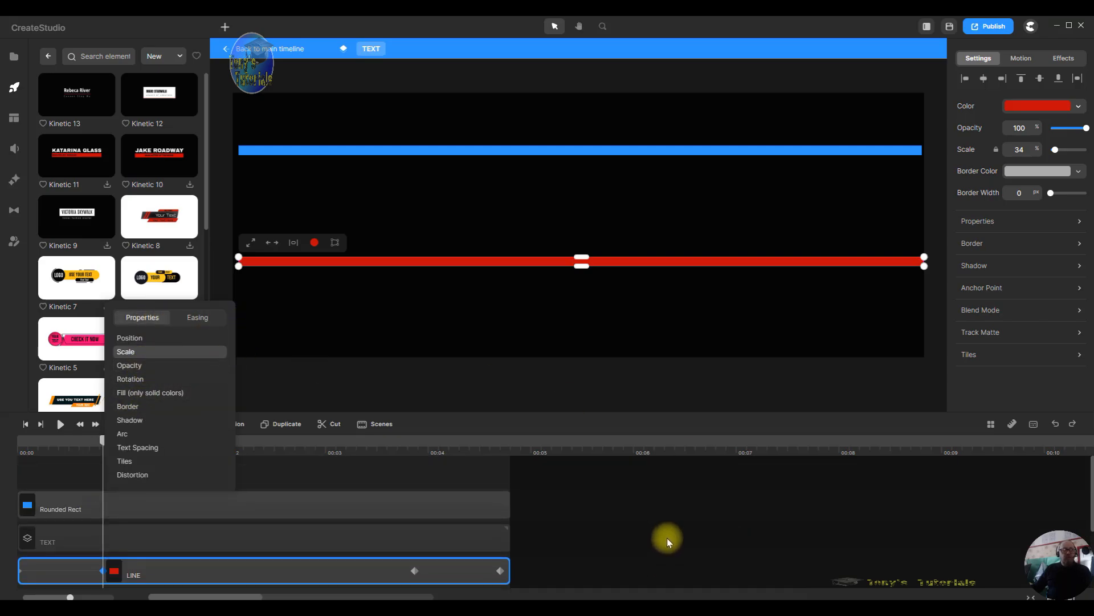
{"action": "left_click", "coordinate": [435, 507]}
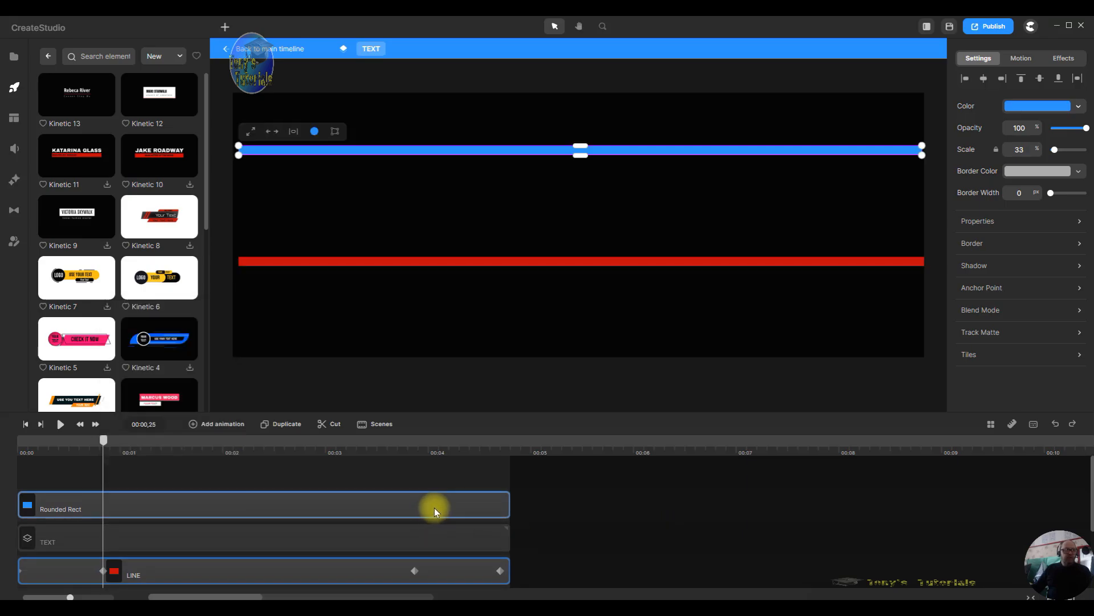
{"action": "left_click_drag", "start_coordinate": [103, 440], "coordinate": [51, 438]}
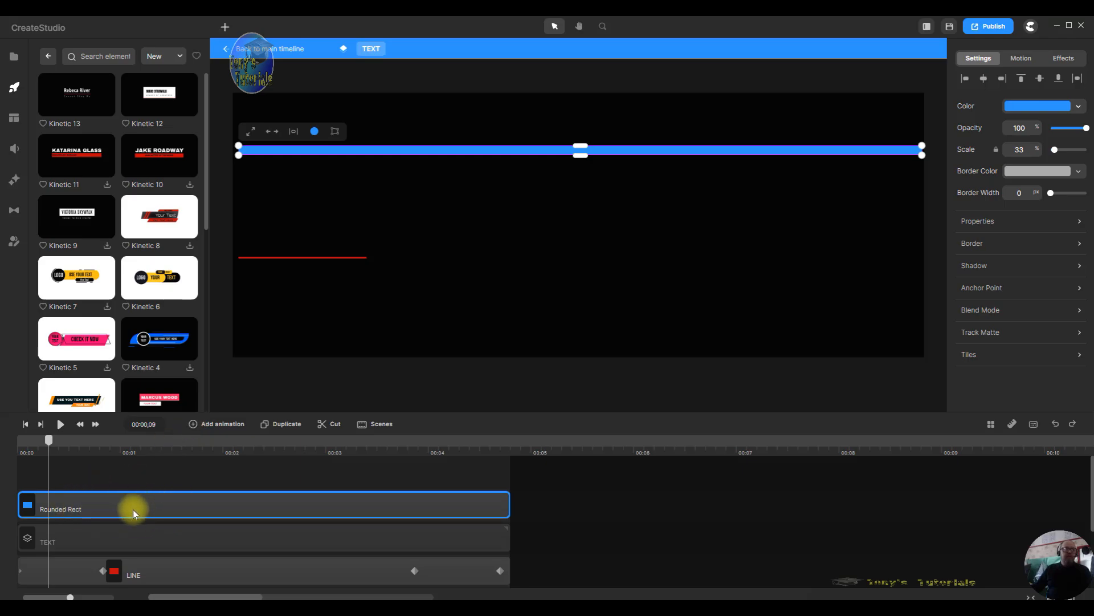
{"action": "left_click", "coordinate": [194, 426]}
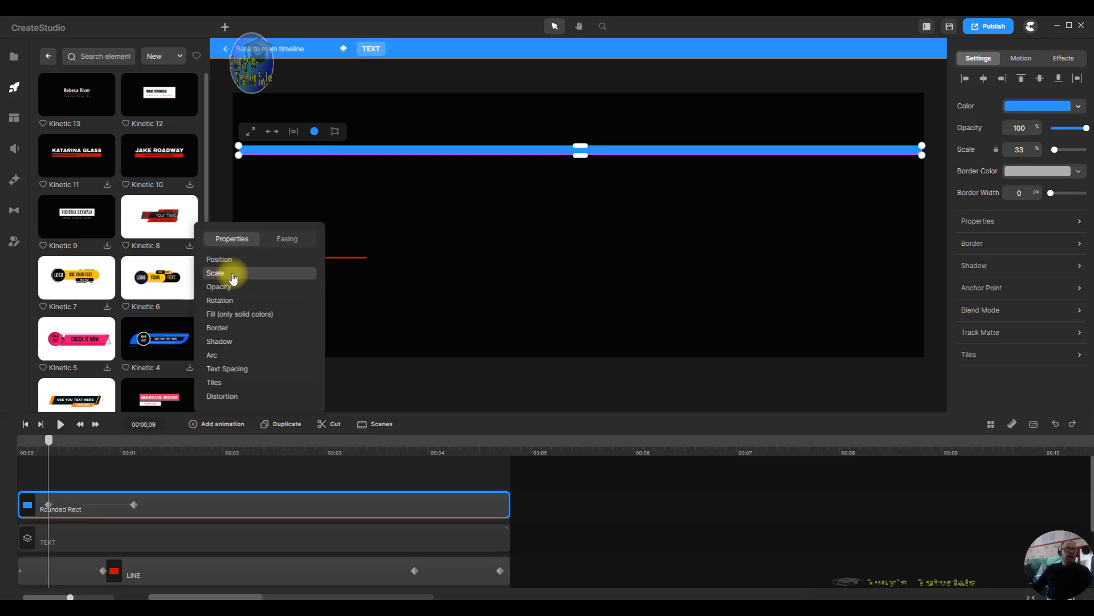
{"action": "left_click", "coordinate": [297, 242]}
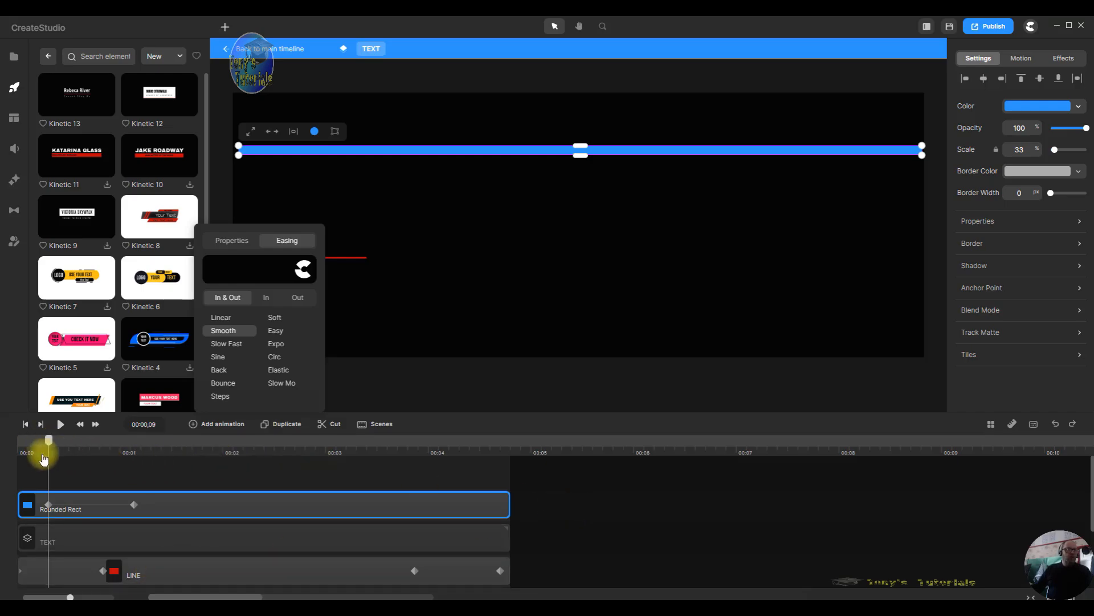
- Scrub through the blue rectangle's animation from 00:00,09 past its second keyframe to 00:02,03
{"action": "left_click_drag", "start_coordinate": [49, 439], "coordinate": [134, 448]}
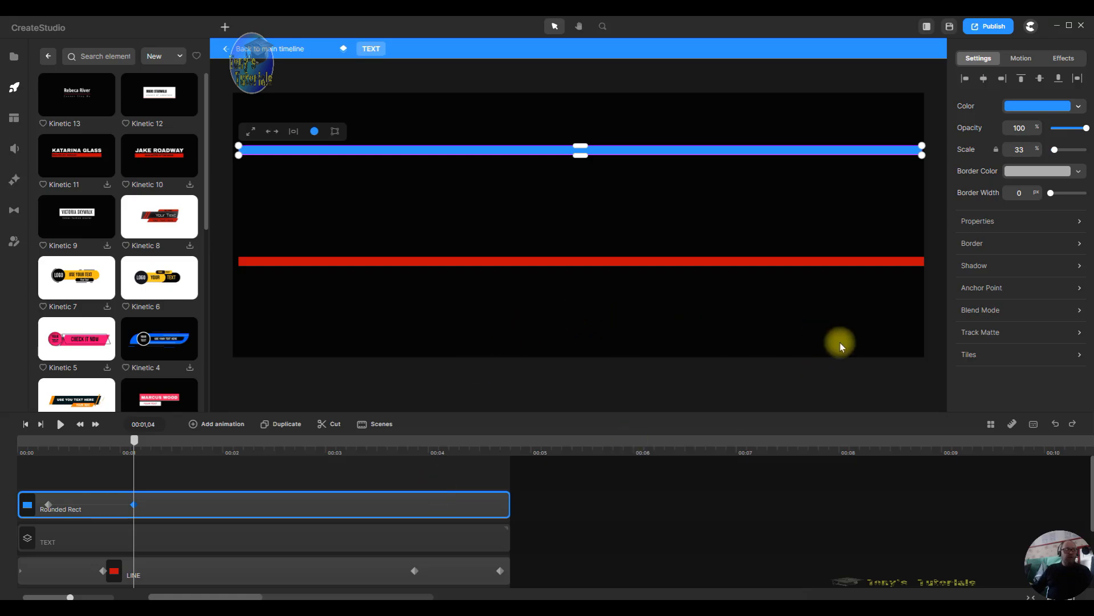
{"action": "left_click_drag", "start_coordinate": [134, 440], "coordinate": [168, 440]}
{"action": "left_click", "coordinate": [233, 448]}
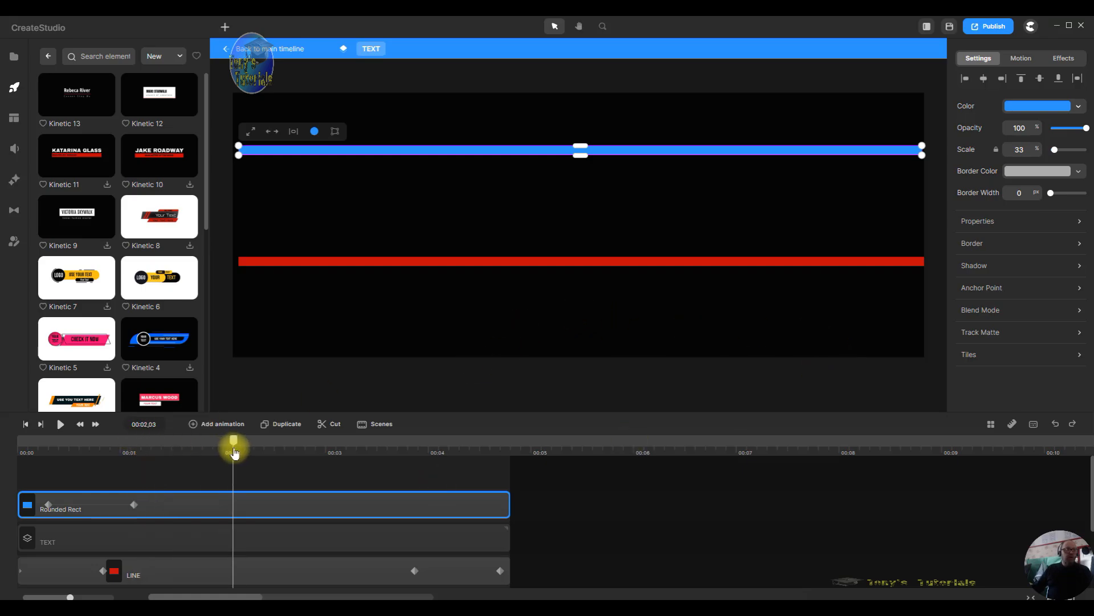
- Inspect the anchor point setting of the red LINE layer
{"action": "left_click", "coordinate": [270, 574]}
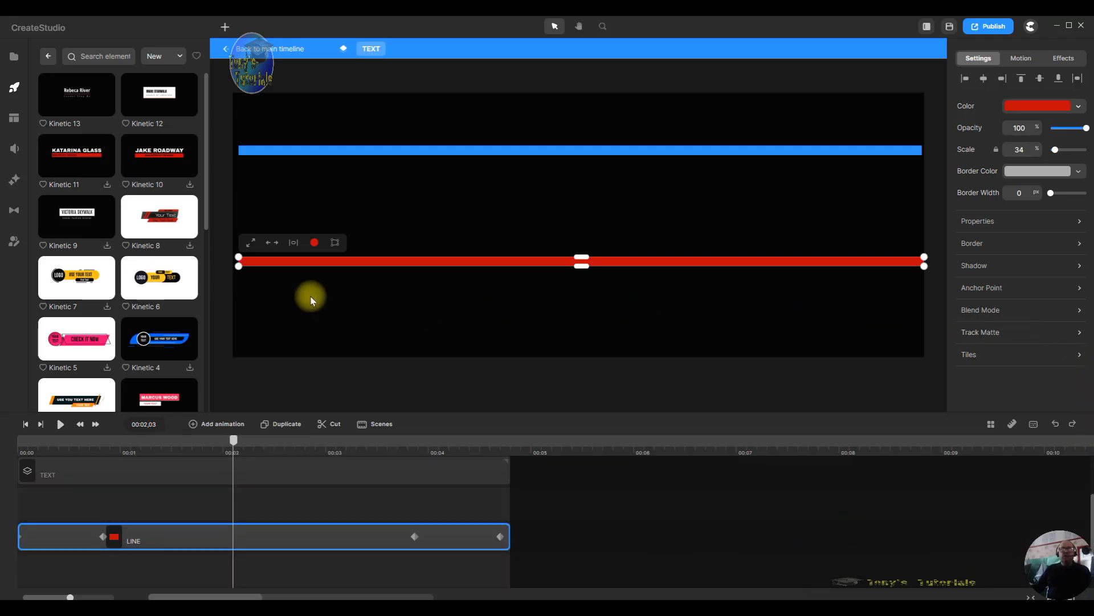
{"action": "left_click_drag", "start_coordinate": [233, 444], "coordinate": [209, 436]}
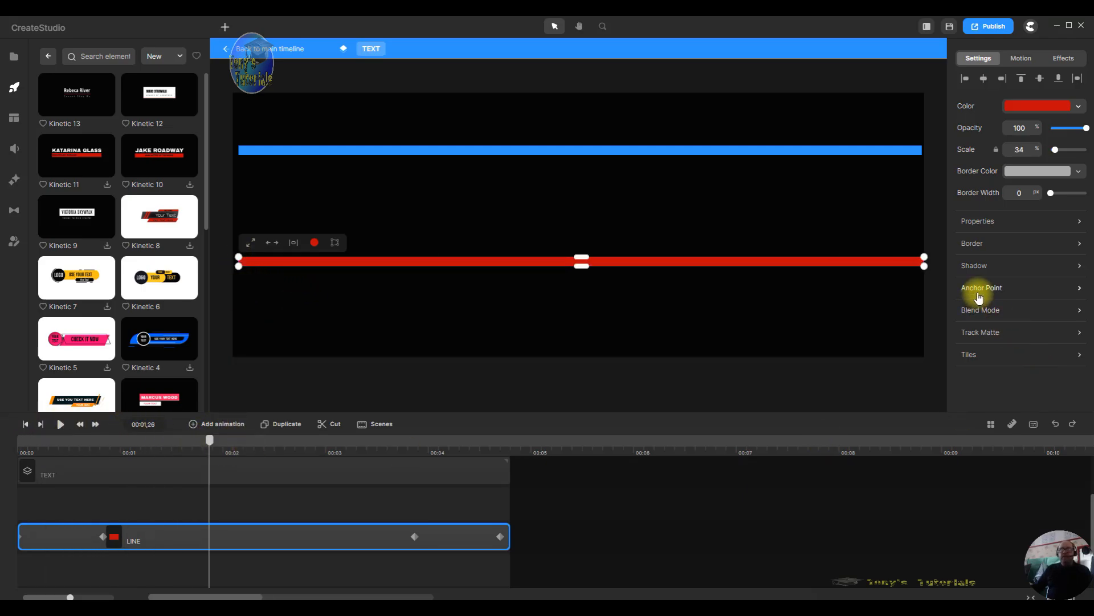
{"action": "left_click", "coordinate": [980, 293]}
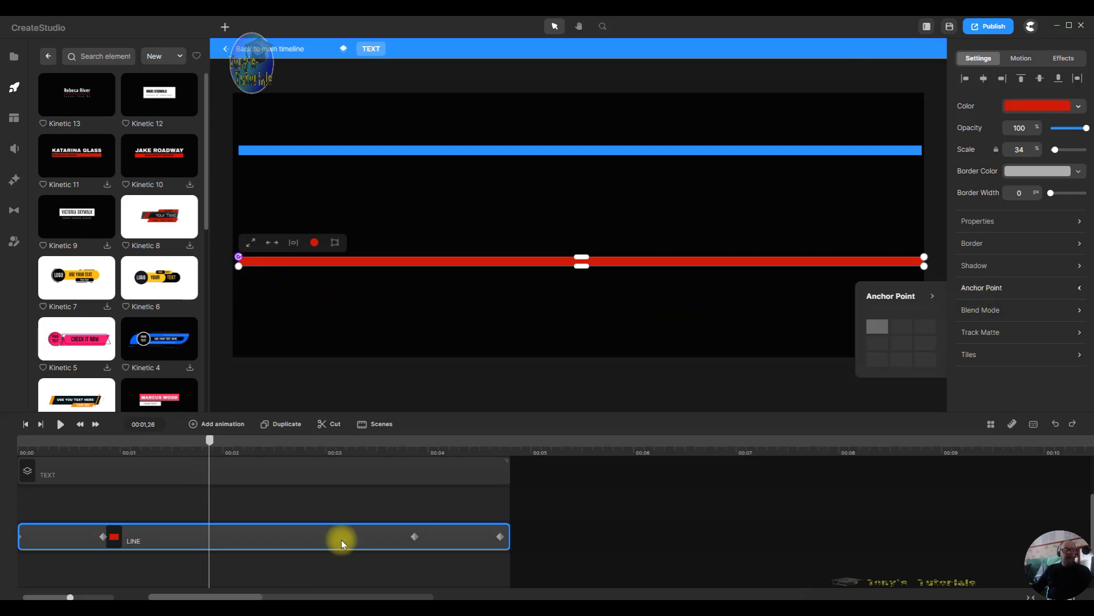
- Set the blue rectangle's anchor point to its top-left corner, matching the red LINE layer
{"action": "scroll", "coordinate": [342, 536], "scroll_direction": "up", "scroll_amount": 2}
{"action": "left_click", "coordinate": [239, 502]}
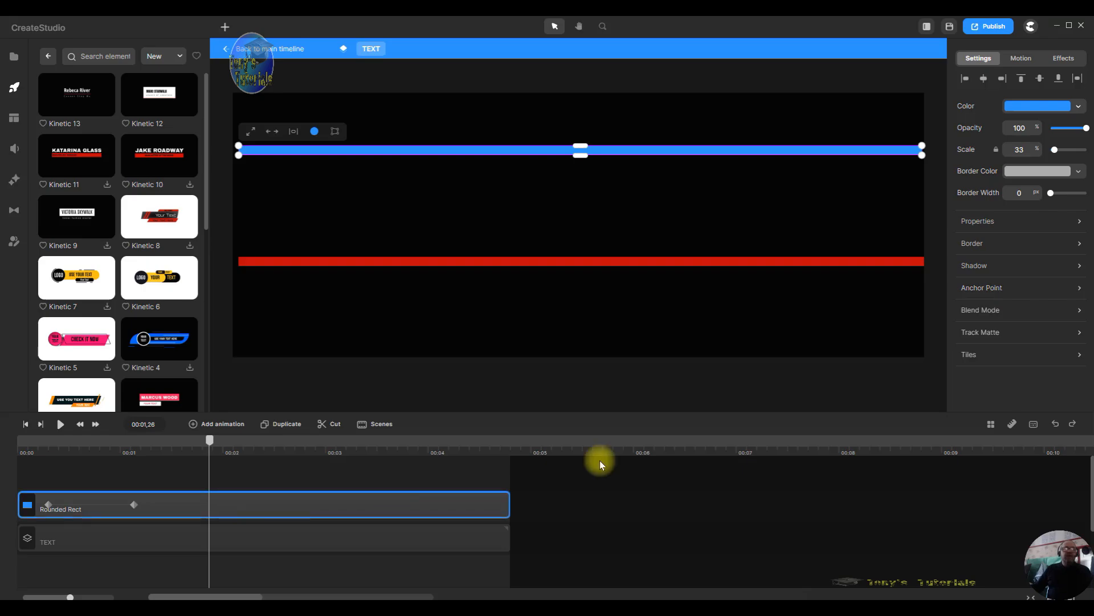
{"action": "left_click", "coordinate": [1001, 290]}
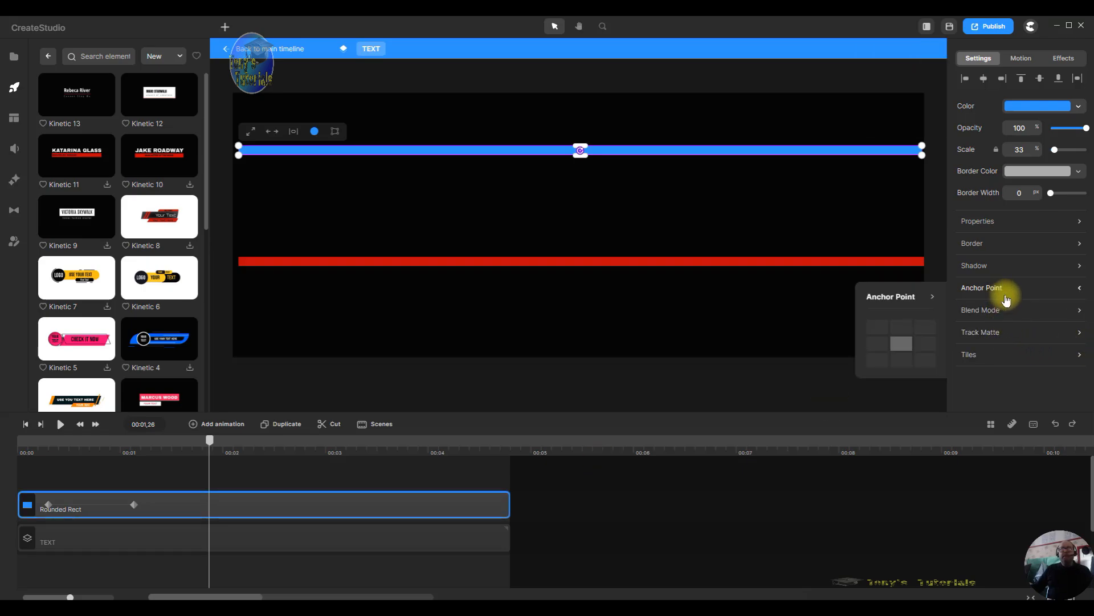
{"action": "left_click", "coordinate": [879, 328]}
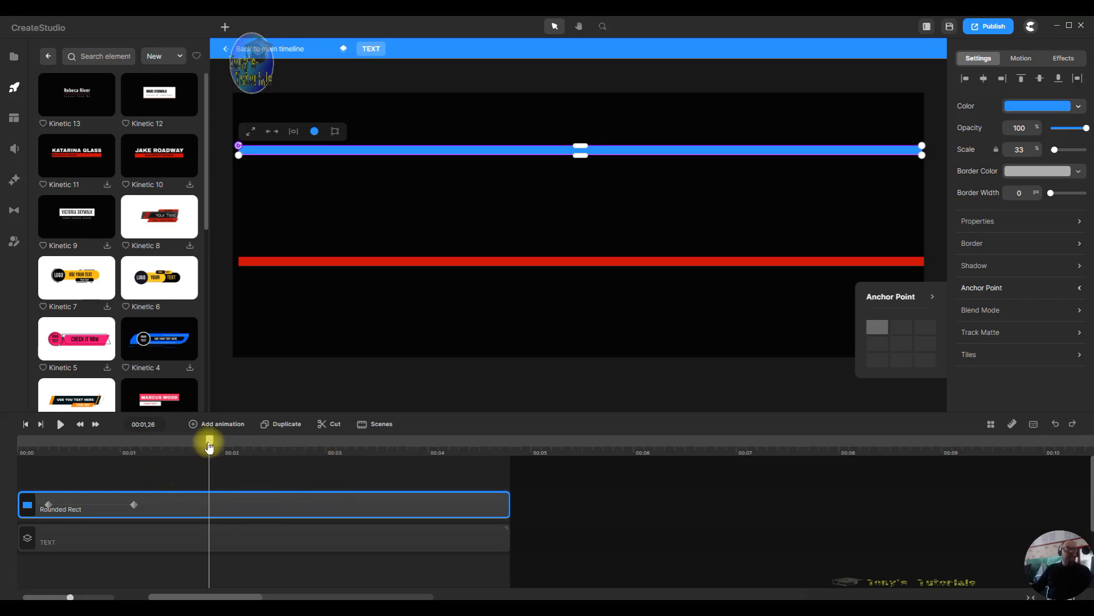
- Make the blue rectangle slightly thinner at its 00:01,04 keyframe and shrink it to 0% scale at the 00:00,09 keyframe
{"action": "left_click_drag", "start_coordinate": [211, 444], "coordinate": [139, 454]}
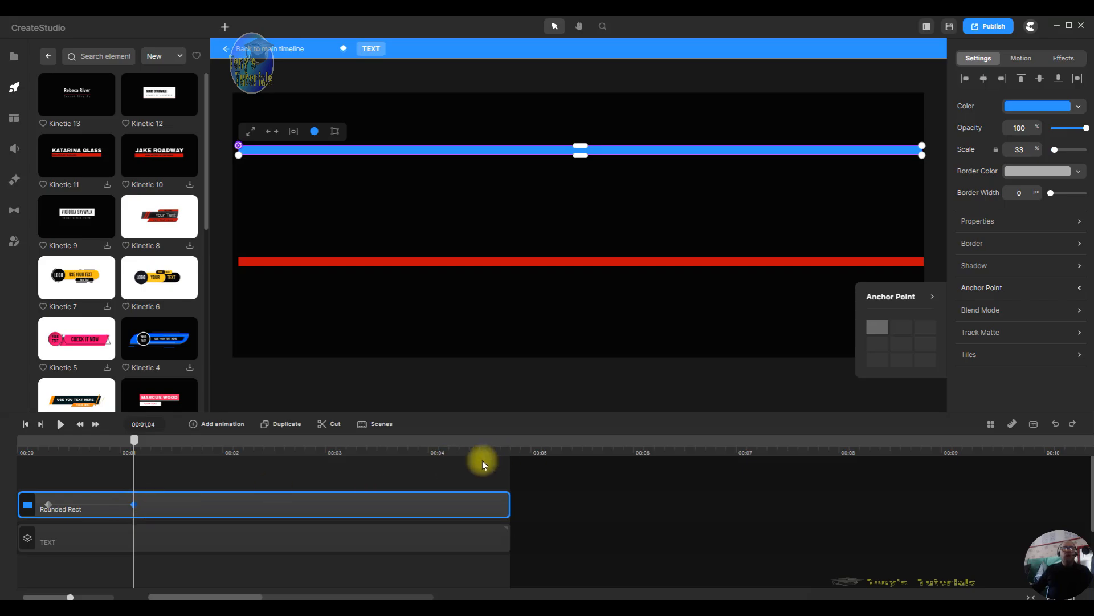
{"action": "left_click_drag", "start_coordinate": [716, 145], "coordinate": [719, 153]}
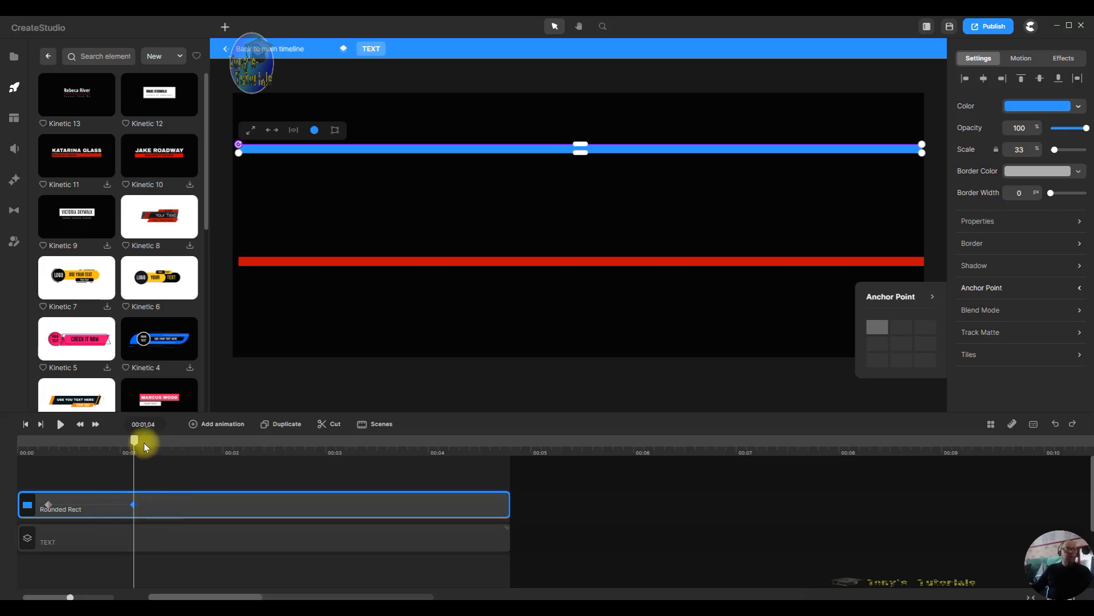
{"action": "left_click_drag", "start_coordinate": [134, 445], "coordinate": [22, 440]}
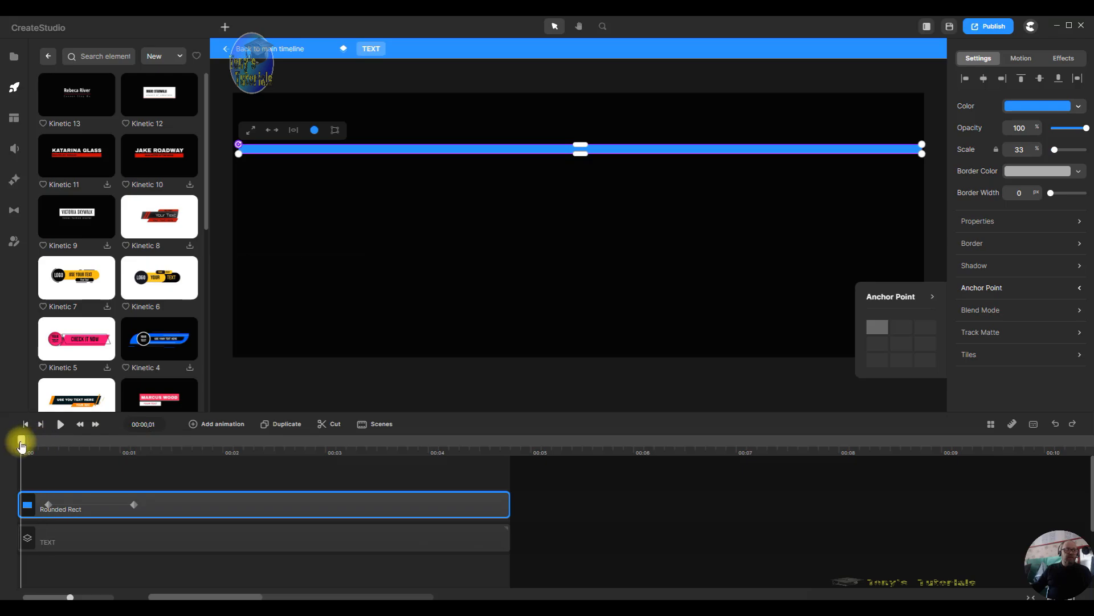
{"action": "left_click", "coordinate": [49, 506]}
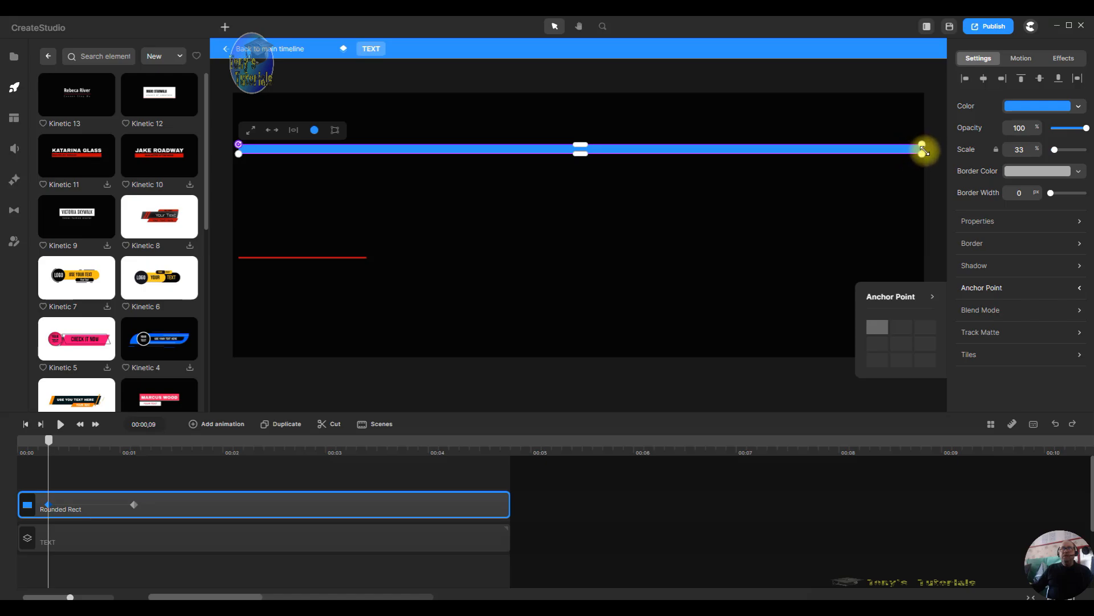
{"action": "left_click_drag", "start_coordinate": [921, 151], "coordinate": [238, 144]}
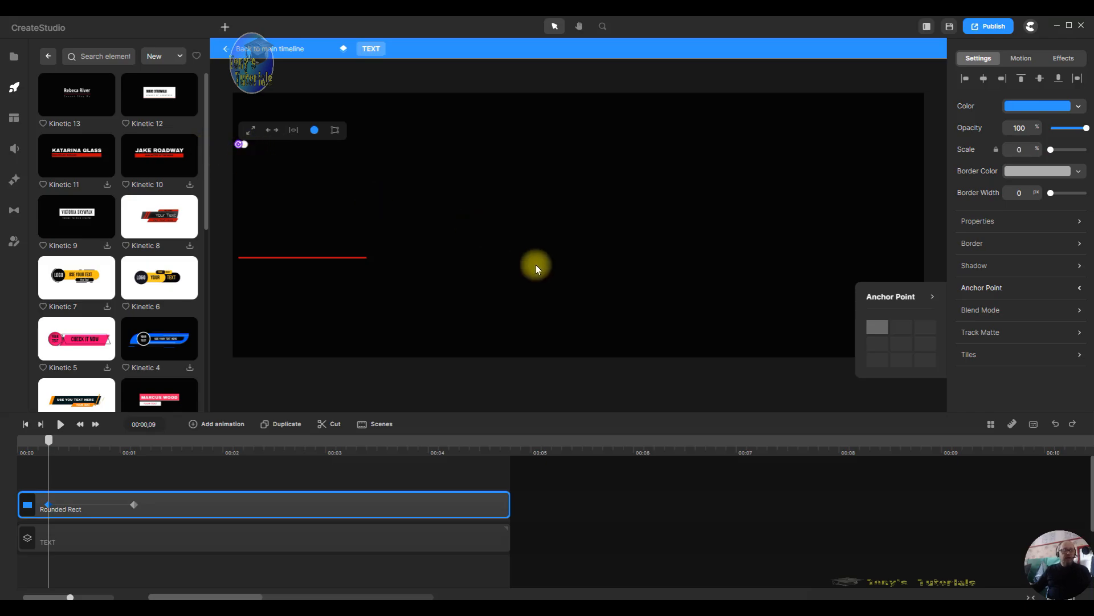
- Shift the blue rectangle's entrance animation earlier so it begins at the very start of the timeline
{"action": "mouse_move", "coordinate": [52, 441]}
{"action": "left_mouse_down"}
{"action": "mouse_move", "coordinate": [129, 460]}
{"action": "mouse_move", "coordinate": [39, 433]}
{"action": "mouse_move", "coordinate": [53, 439]}
{"action": "mouse_move", "coordinate": [31, 440]}
{"action": "left_mouse_up"}
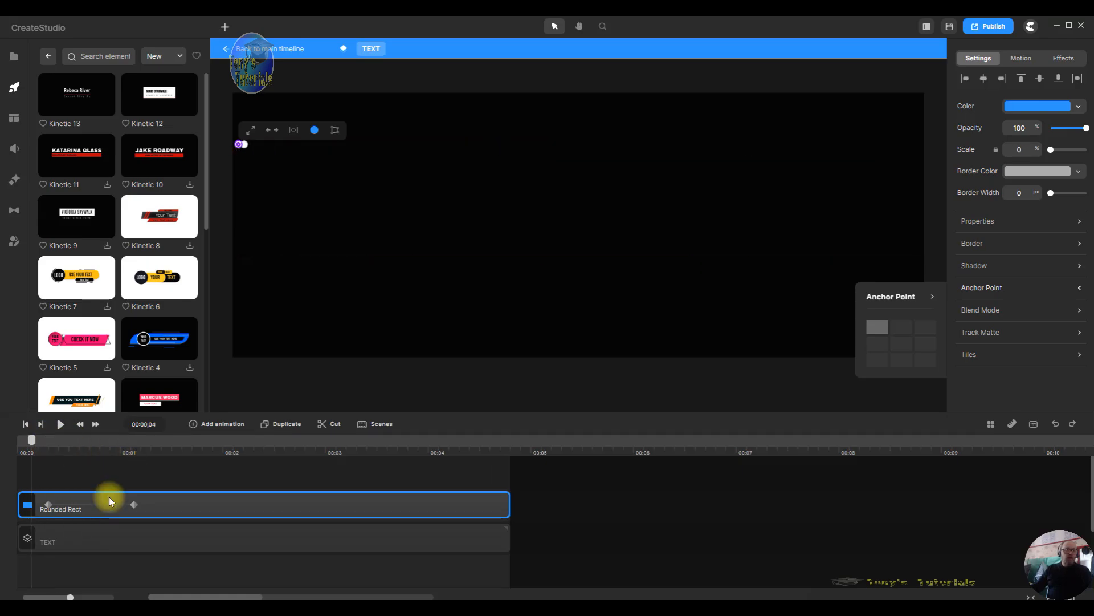
{"action": "left_click", "coordinate": [79, 506]}
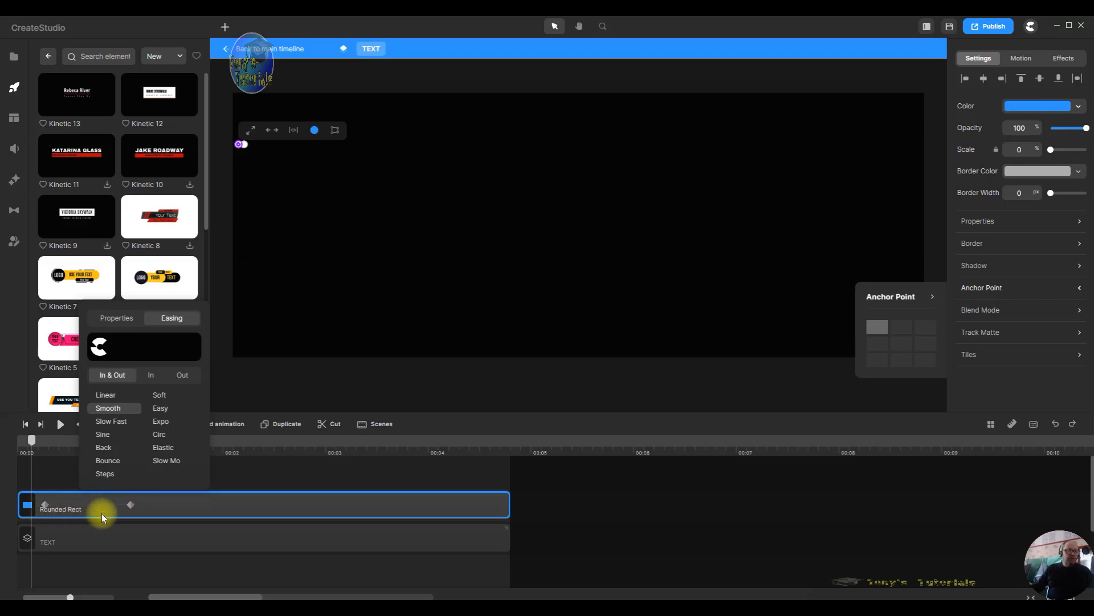
{"action": "left_click_drag", "start_coordinate": [104, 508], "coordinate": [77, 506]}
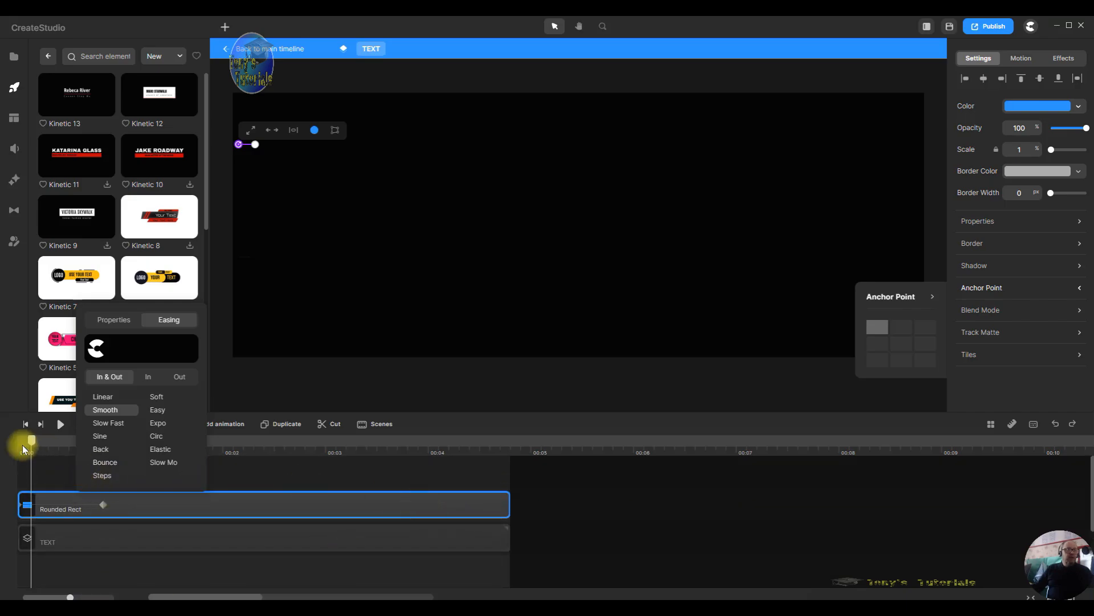
- Add a second animation to the blue rectangle at 00:03,24 with Smooth easing and the Scale property
{"action": "left_click", "coordinate": [420, 441]}
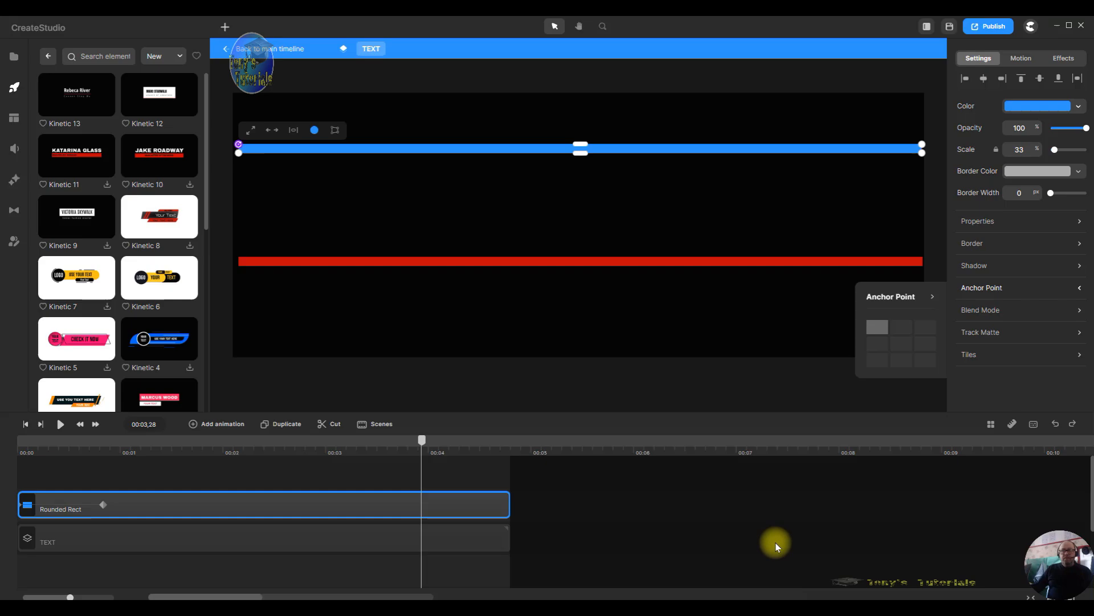
{"action": "scroll", "coordinate": [536, 530], "scroll_direction": "up", "scroll_amount": 2}
{"action": "left_click_drag", "start_coordinate": [422, 443], "coordinate": [407, 440]}
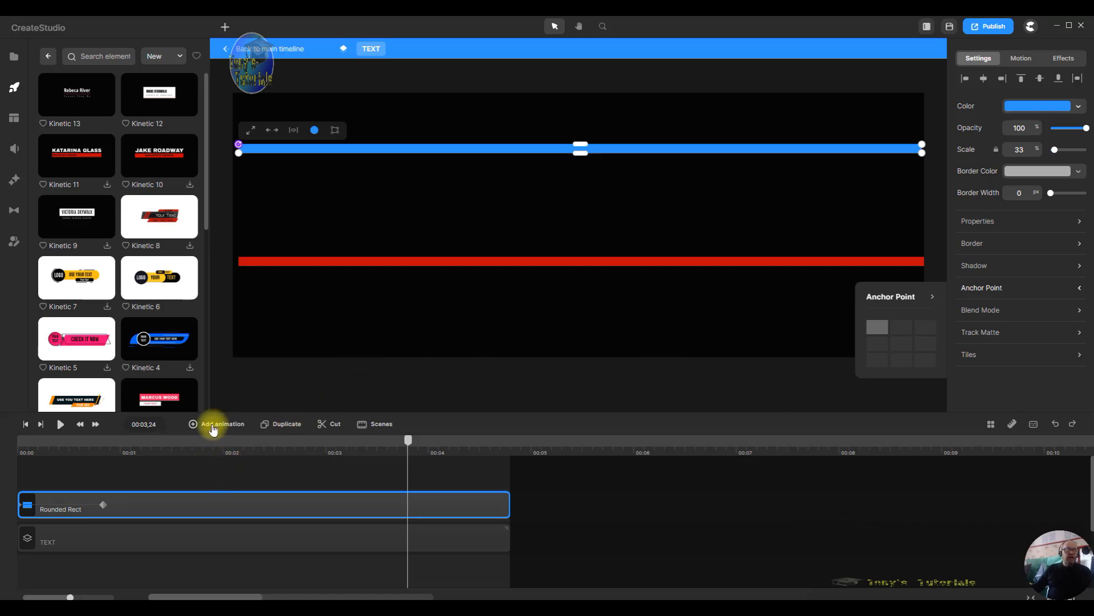
{"action": "left_click", "coordinate": [196, 425]}
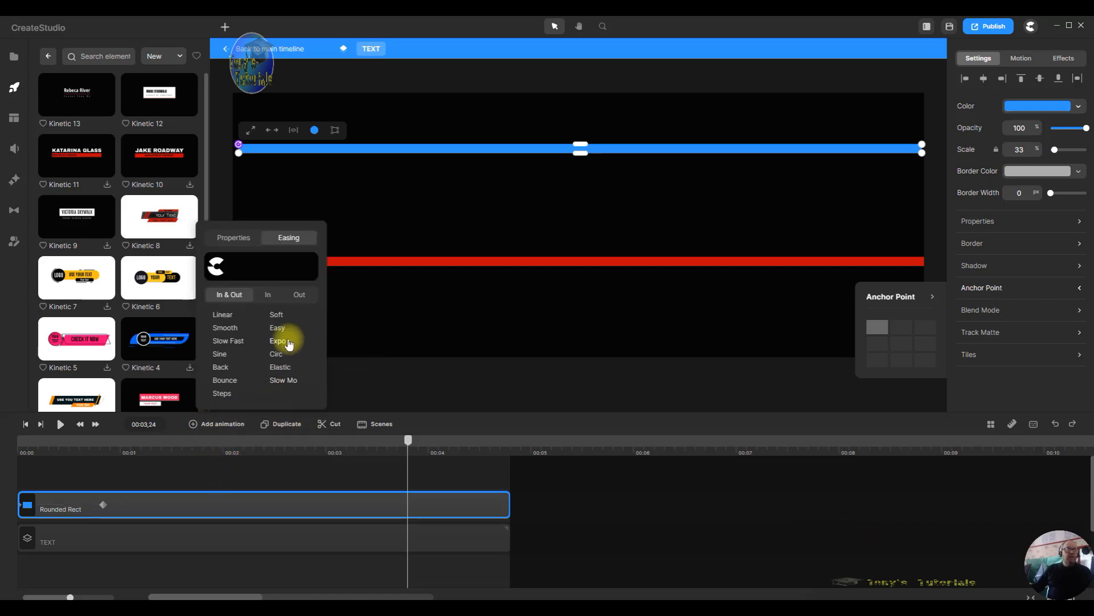
{"action": "left_click", "coordinate": [232, 330]}
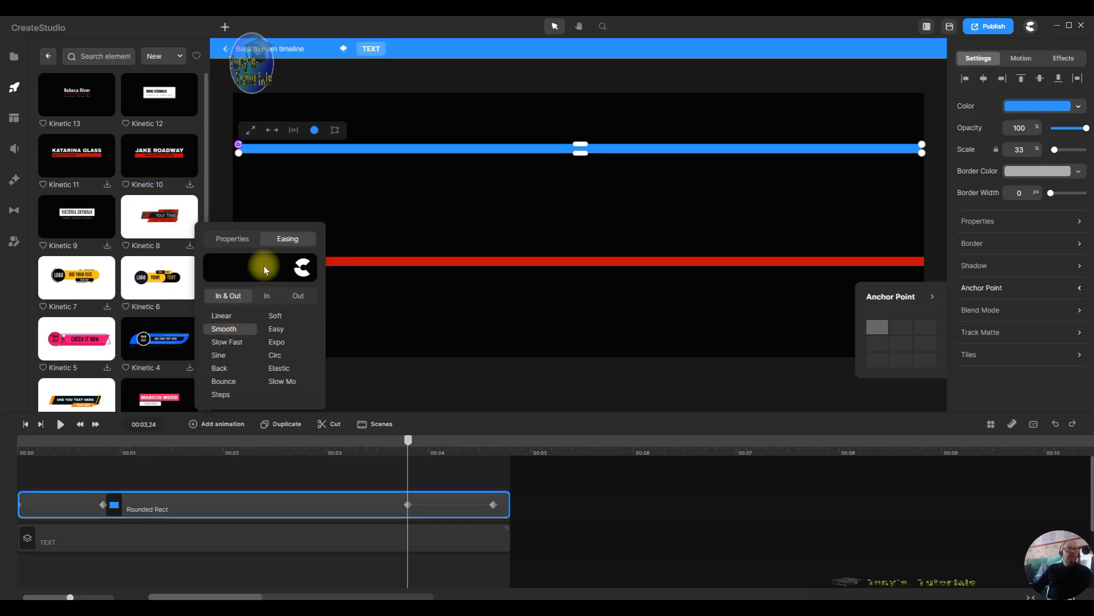
{"action": "left_click", "coordinate": [221, 240]}
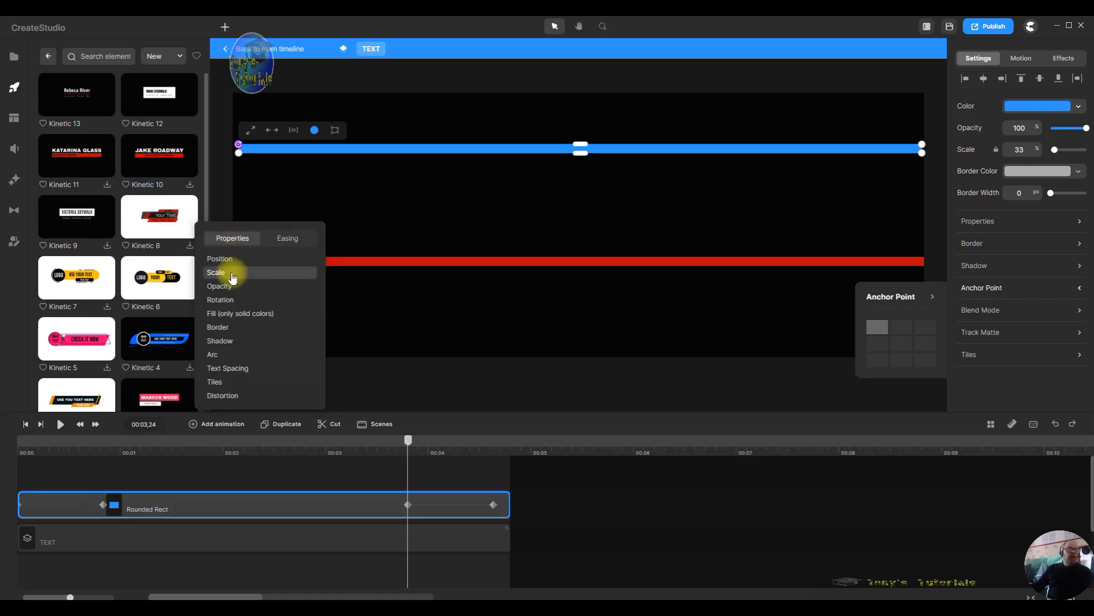
{"action": "left_click", "coordinate": [228, 274]}
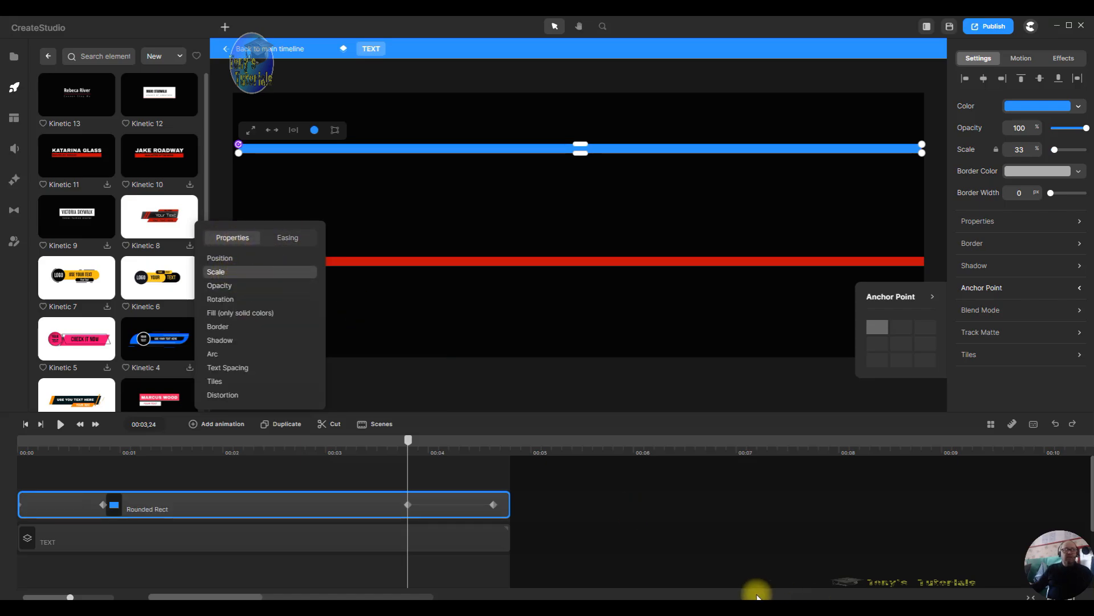
- Shift the blue rectangle's exit animation to start at 00:03,28, aligning its keyframes with those of the red LINE layer
{"action": "scroll", "coordinate": [742, 569], "scroll_direction": "down", "scroll_amount": 2}
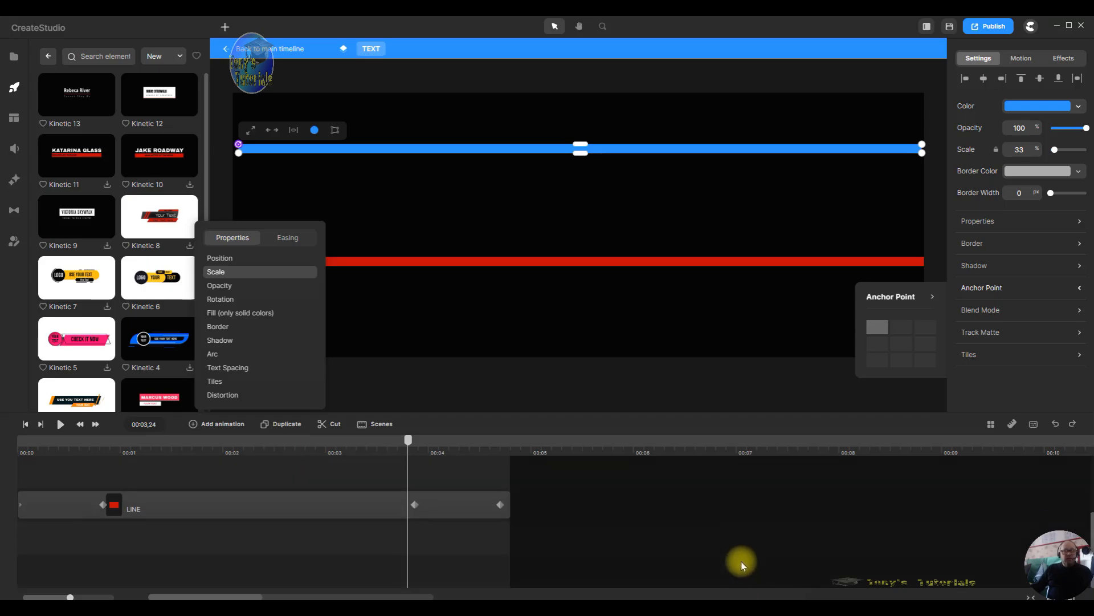
{"action": "scroll", "coordinate": [742, 563], "scroll_direction": "up", "scroll_amount": 2}
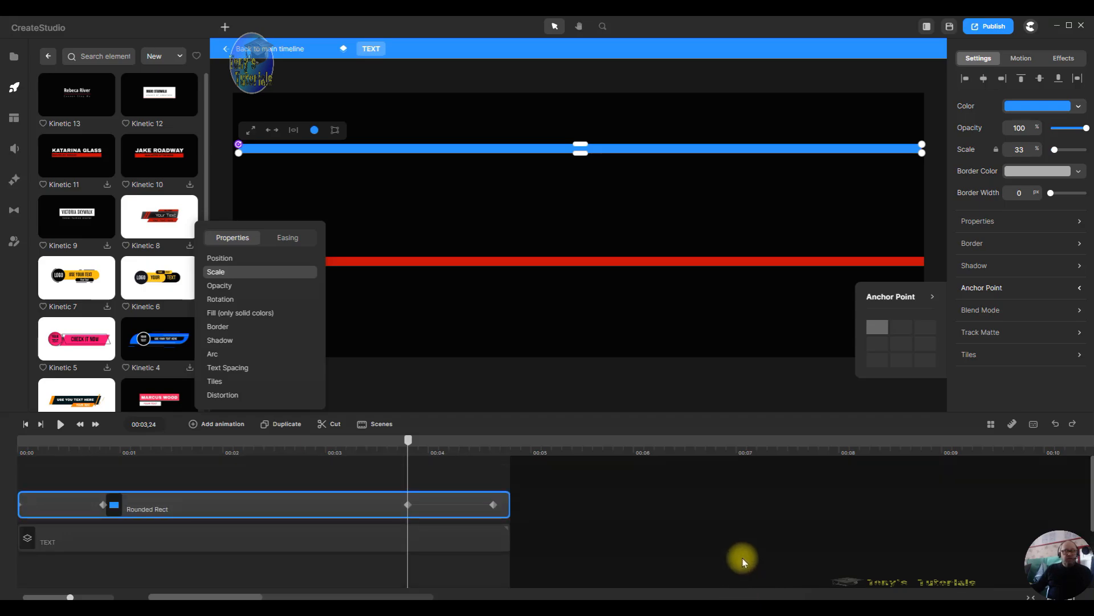
{"action": "left_click", "coordinate": [447, 507]}
{"action": "scroll", "coordinate": [668, 539], "scroll_direction": "down", "scroll_amount": 2}
{"action": "scroll", "coordinate": [664, 539], "scroll_direction": "up", "scroll_amount": 2}
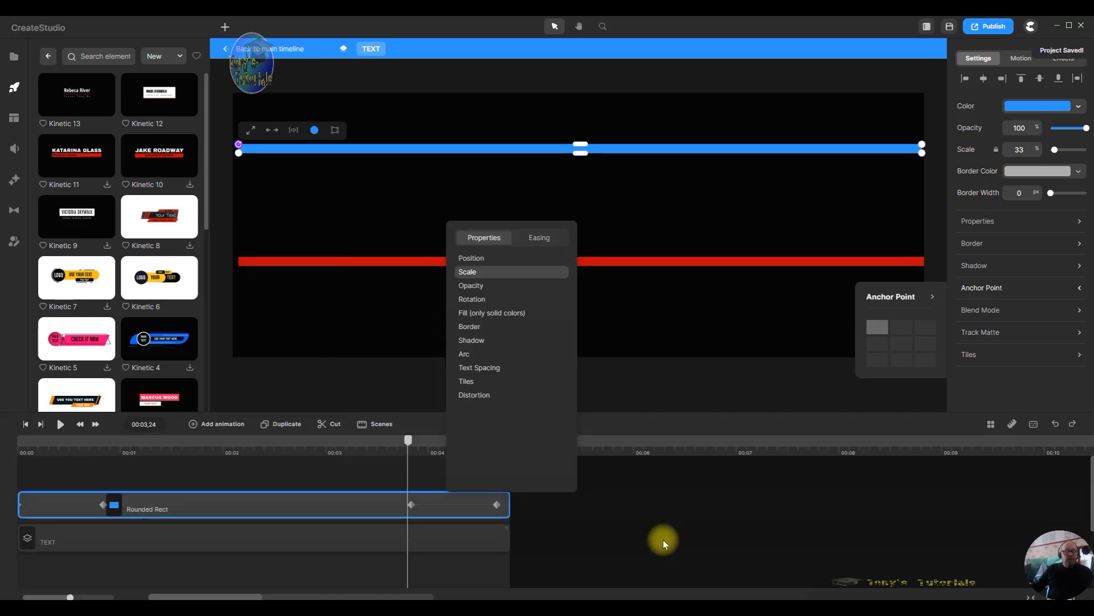
{"action": "left_click", "coordinate": [443, 504]}
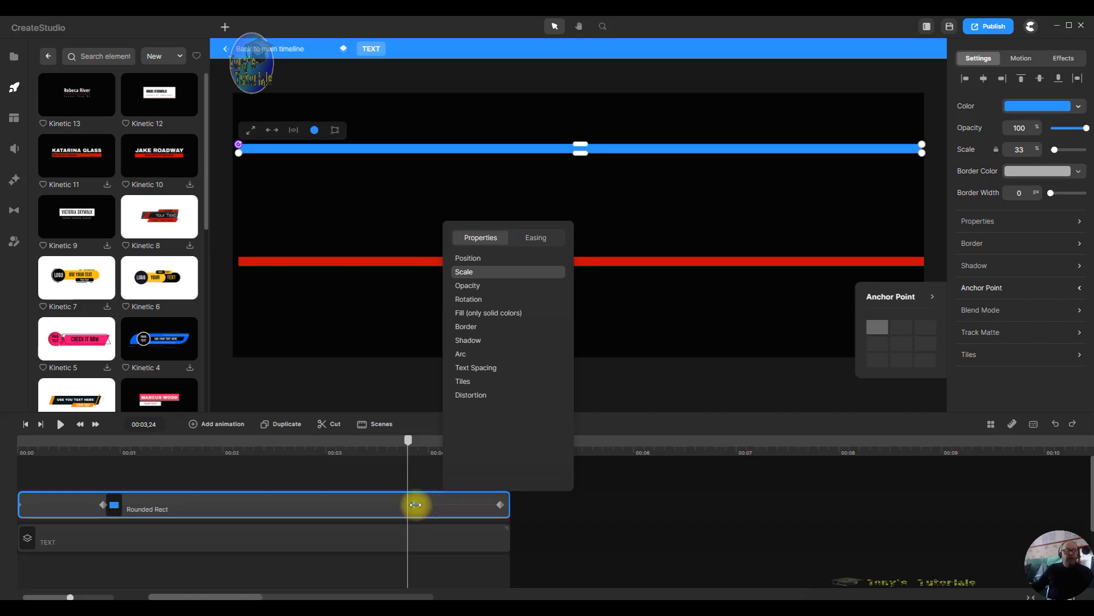
{"action": "left_click_drag", "start_coordinate": [411, 504], "coordinate": [416, 505]}
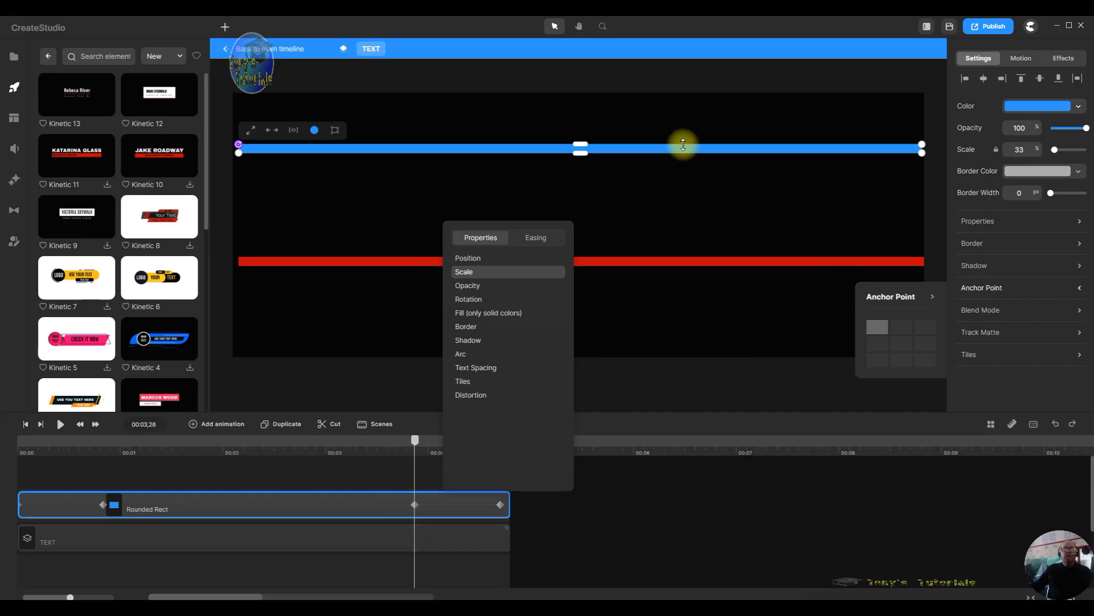
- Shrink the blue rectangle to 0% scale at its final keyframe, 00:04,21, and play the animation from the start
{"action": "left_click", "coordinate": [673, 150]}
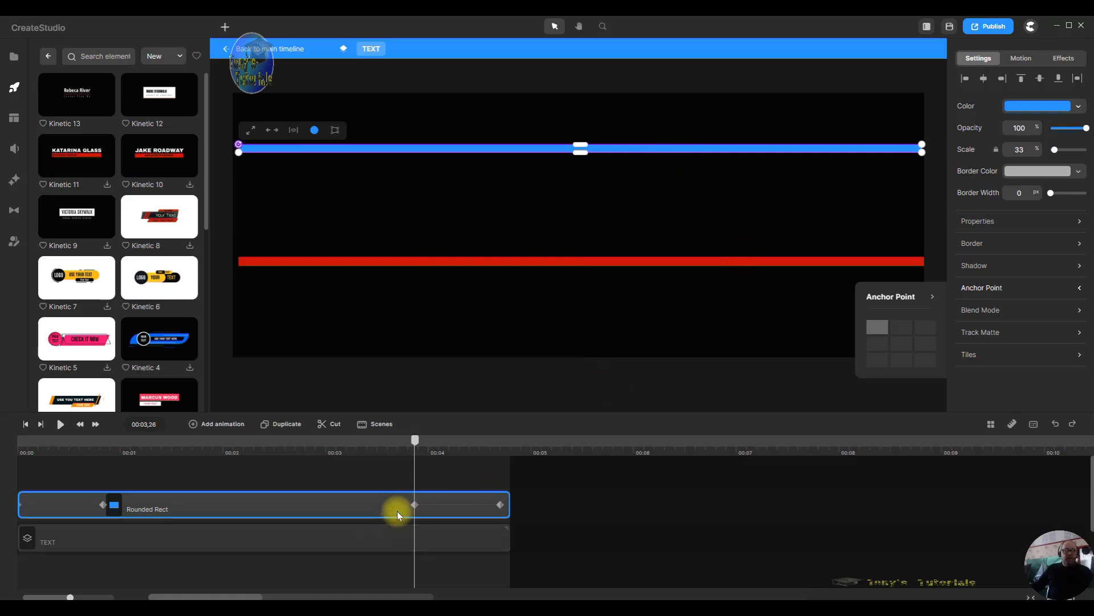
{"action": "left_click", "coordinate": [415, 504]}
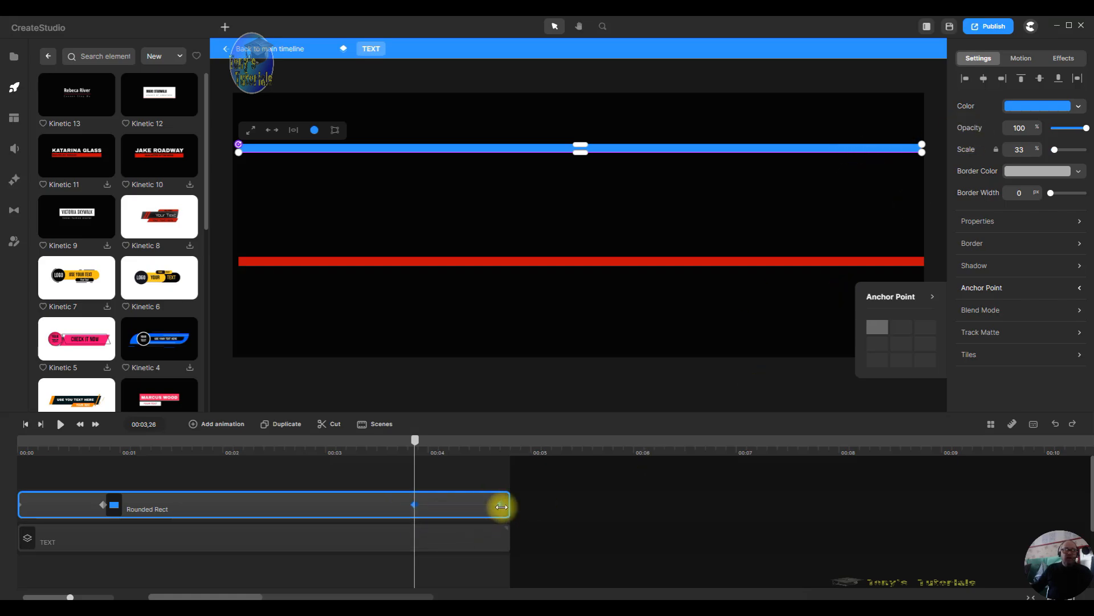
{"action": "left_click", "coordinate": [500, 505]}
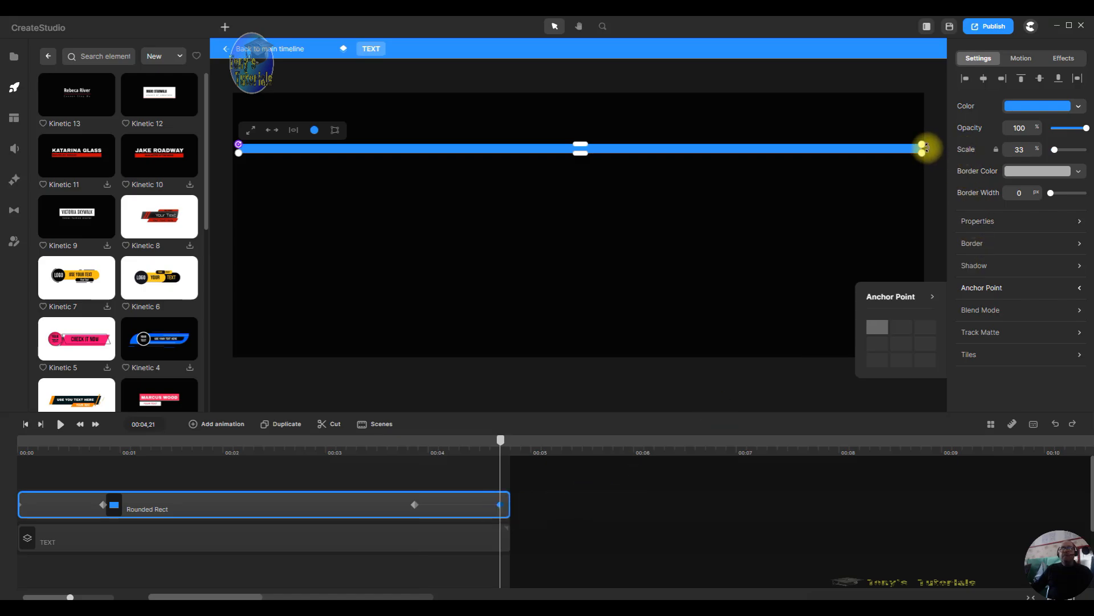
{"action": "left_click_drag", "start_coordinate": [921, 153], "coordinate": [225, 138]}
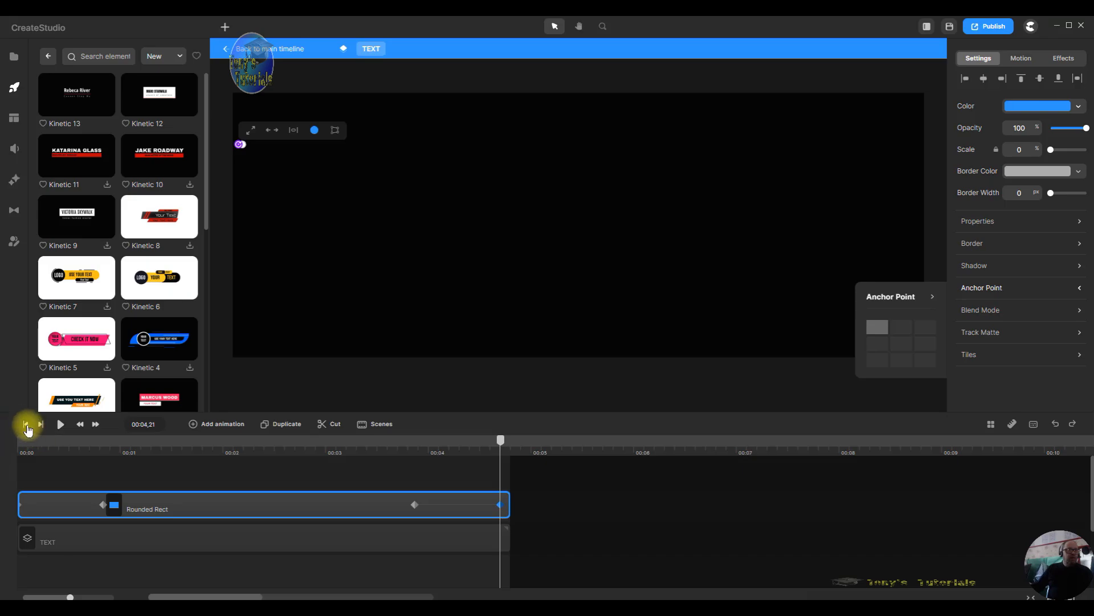
{"action": "left_click", "coordinate": [25, 424]}
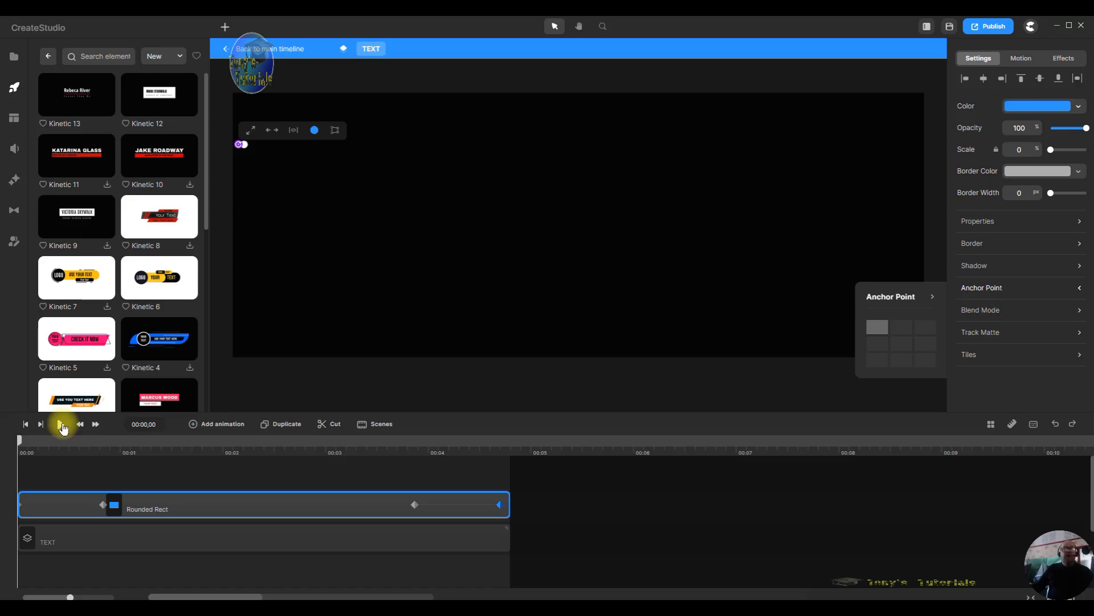
{"action": "left_click", "coordinate": [61, 424]}
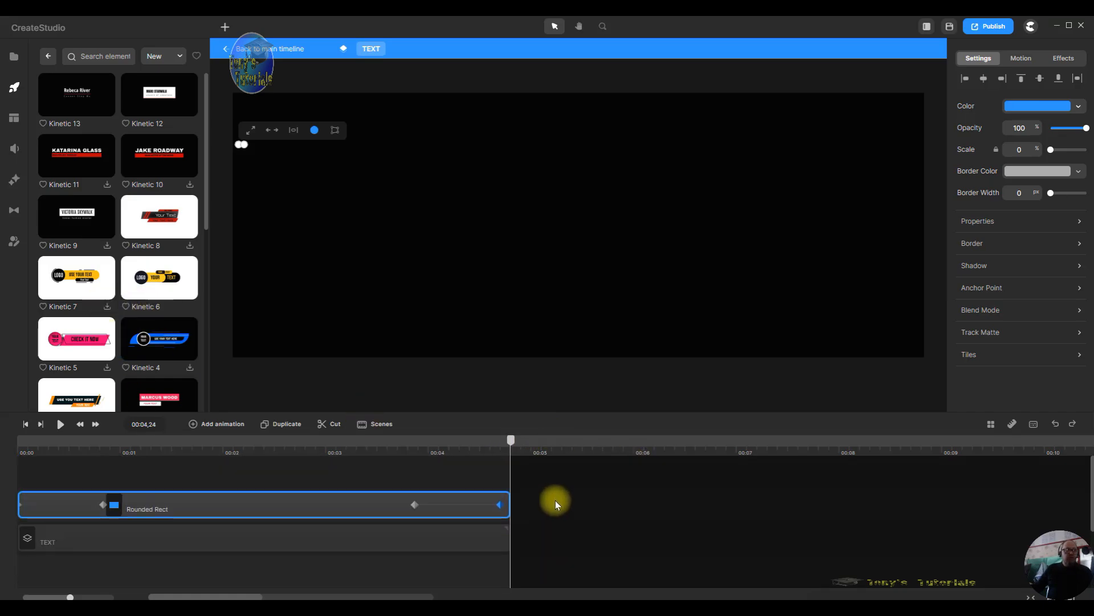
- Show the hidden TEXT group and go to 00:03,19 to display it together with both lines
{"action": "left_click", "coordinate": [239, 536], "text": "shift"}
{"action": "right_click", "coordinate": [239, 536]}
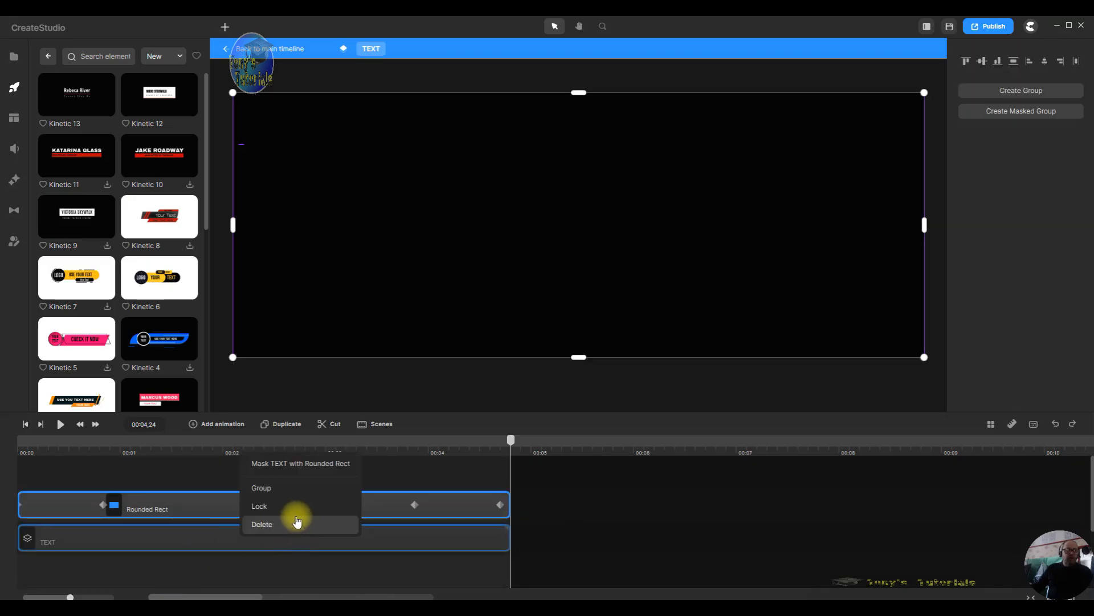
{"action": "left_click", "coordinate": [188, 561]}
{"action": "right_click", "coordinate": [288, 536]}
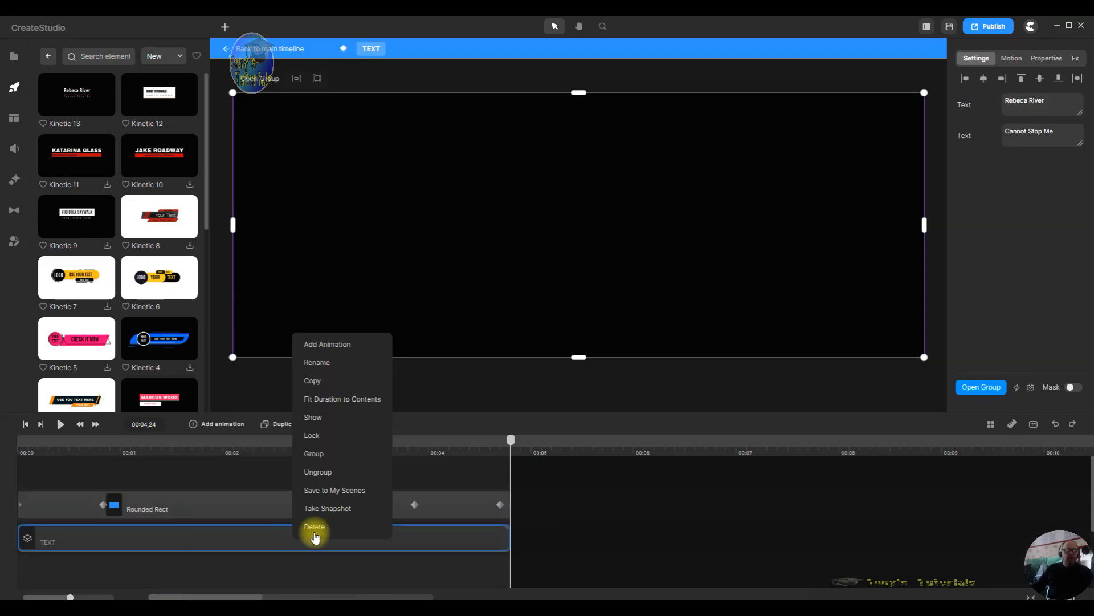
{"action": "left_click", "coordinate": [359, 419]}
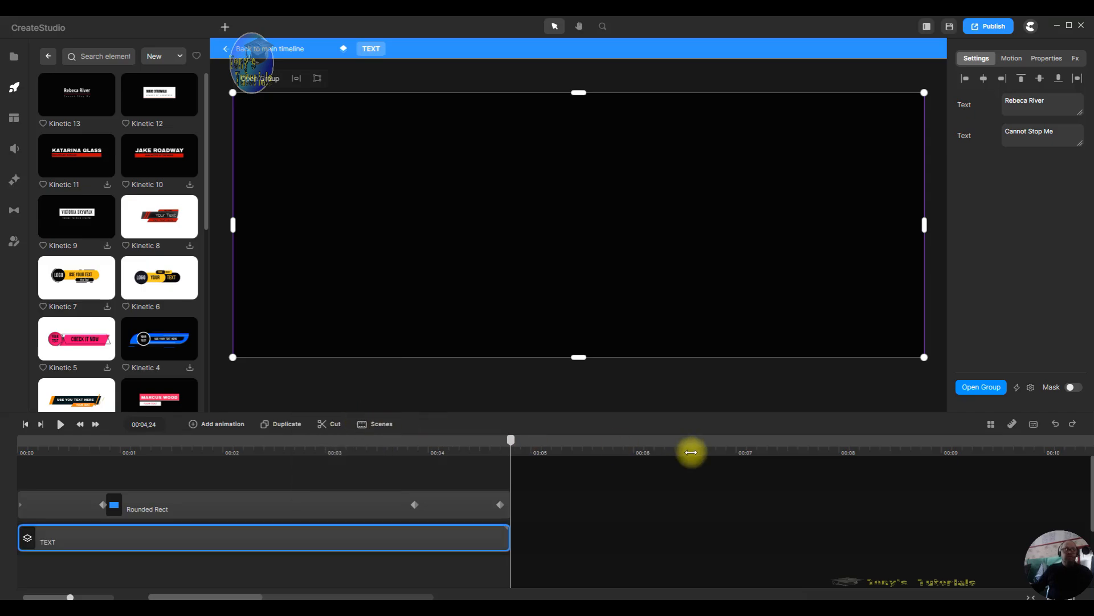
{"action": "left_click_drag", "start_coordinate": [511, 439], "coordinate": [389, 485]}
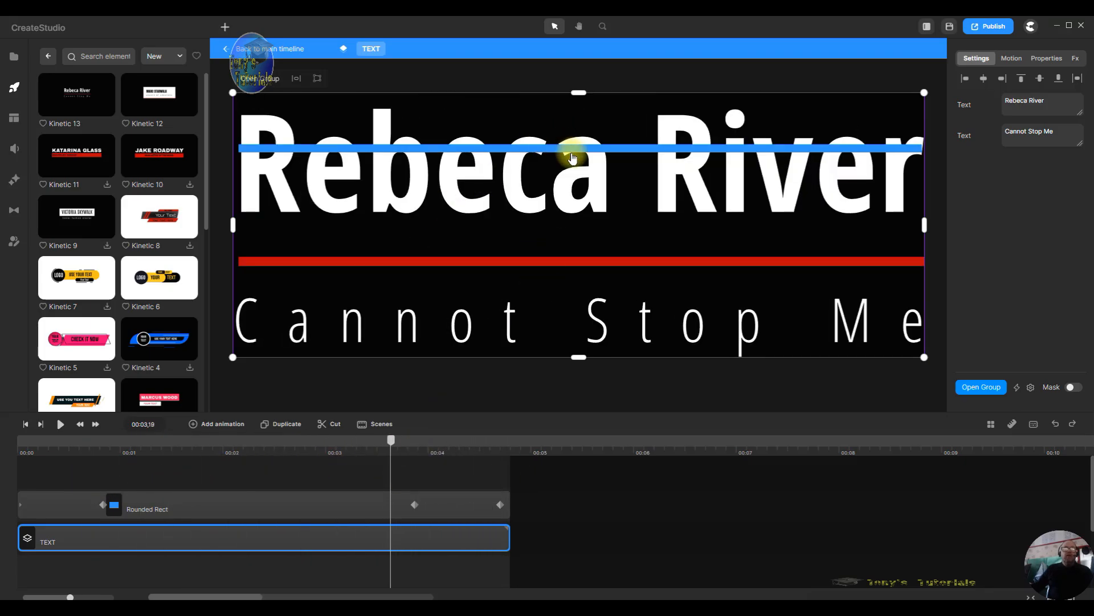
- Move the blue rectangle down over the red line between the two text lines and return to the start of the timeline
{"action": "left_click", "coordinate": [266, 507]}
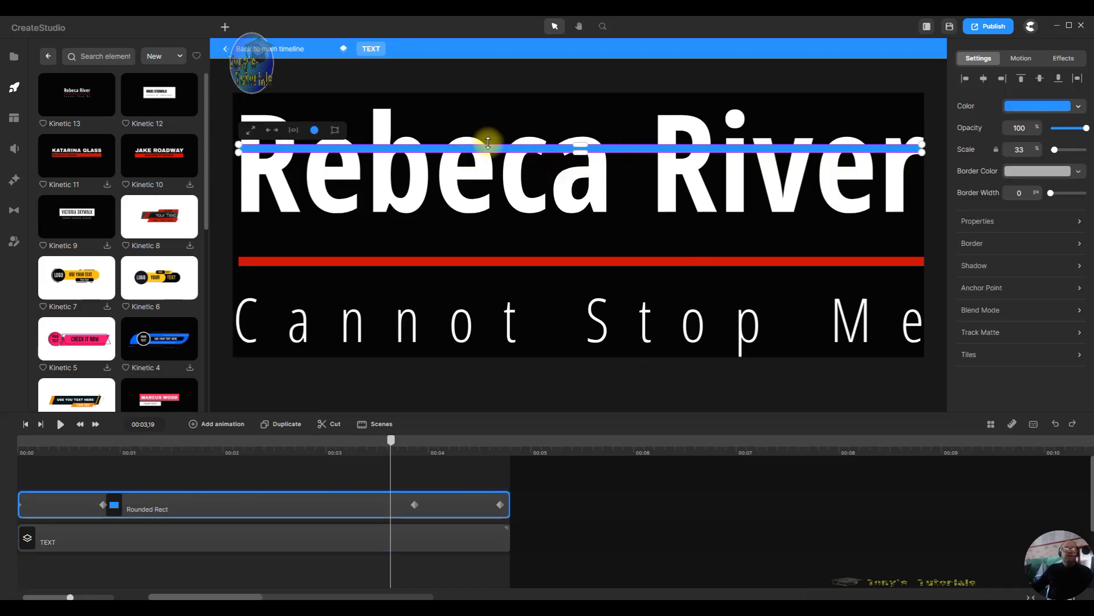
{"action": "left_click", "coordinate": [539, 108]}
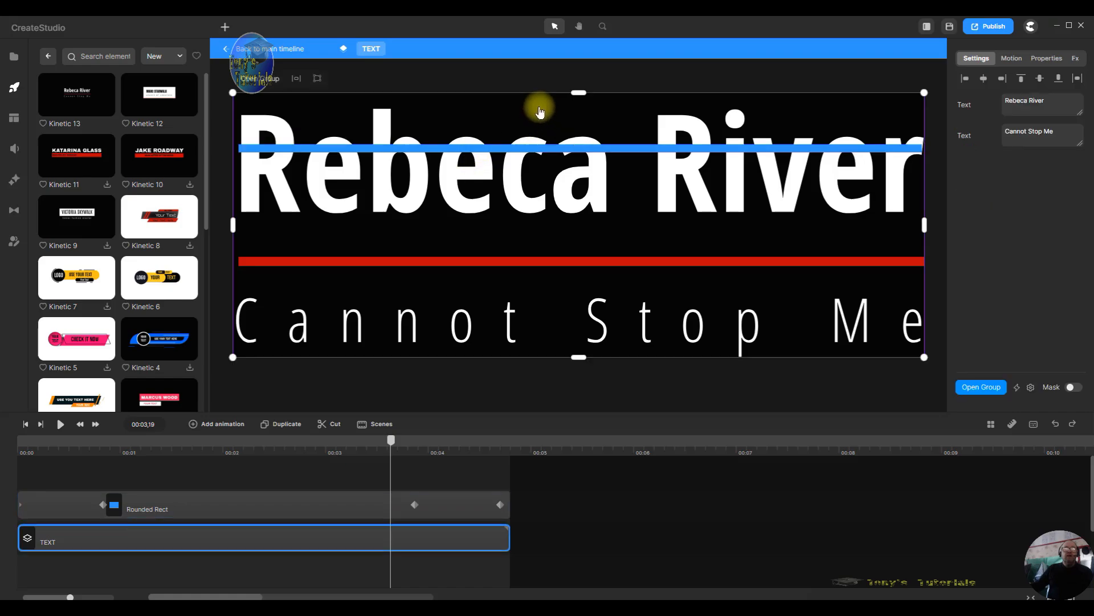
{"action": "left_click_drag", "start_coordinate": [513, 156], "coordinate": [517, 261]}
{"action": "left_click_drag", "start_coordinate": [391, 445], "coordinate": [9, 465]}
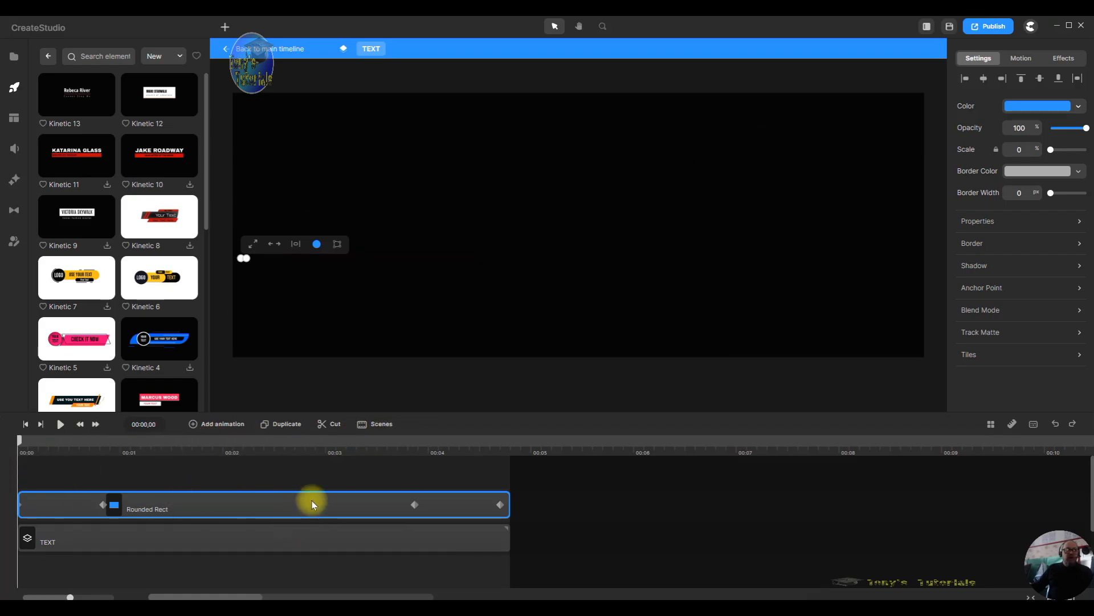
- Delete the blue Rounded Rect layer from the group's timeline
{"action": "right_click", "coordinate": [459, 507]}
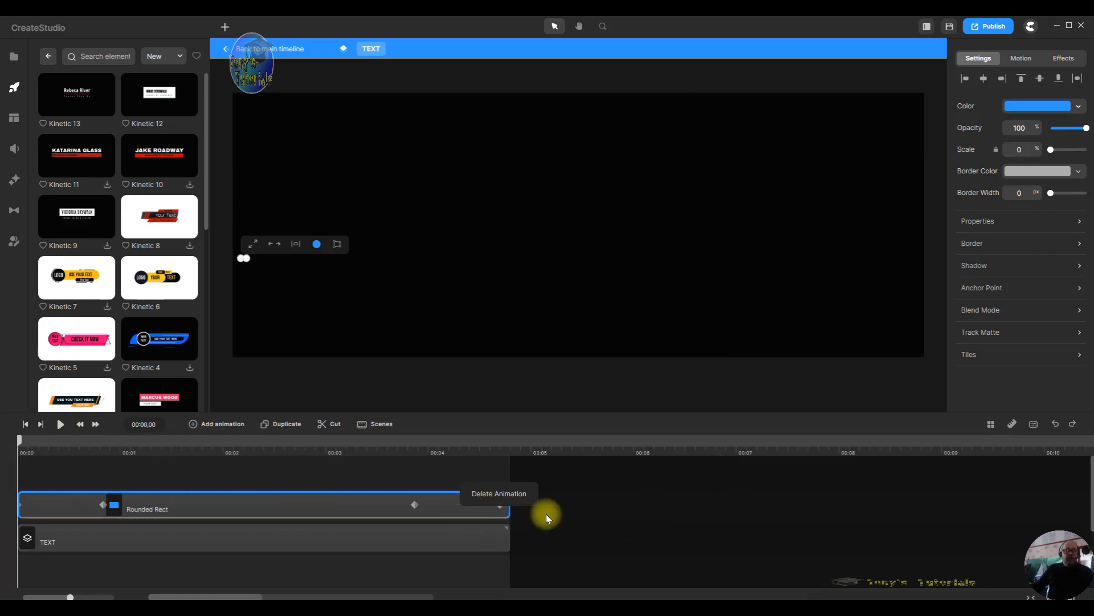
{"action": "right_click", "coordinate": [325, 509]}
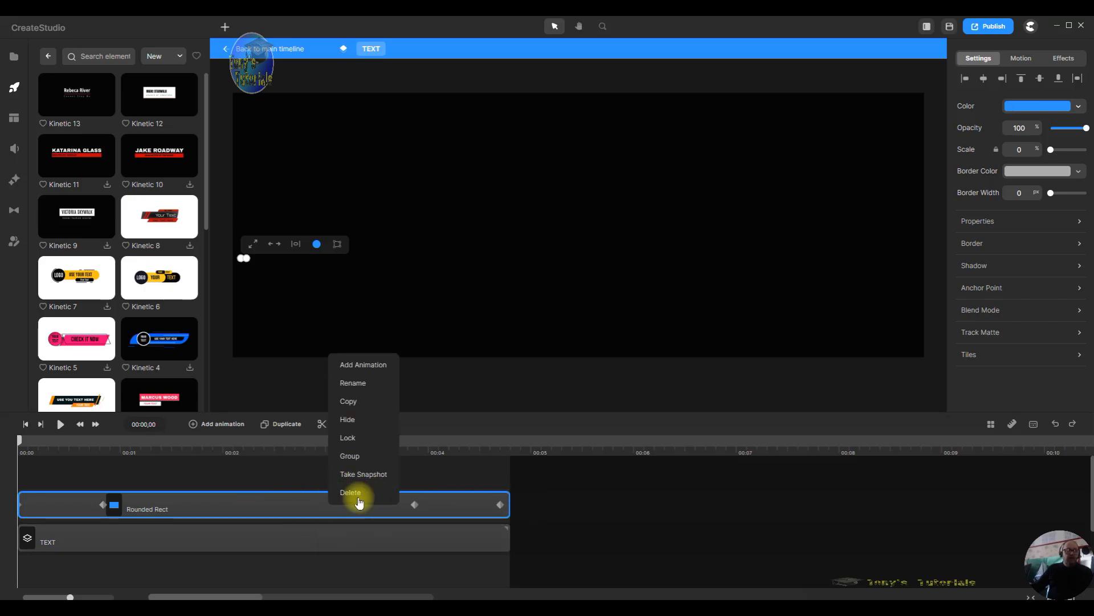
{"action": "left_click", "coordinate": [357, 494]}
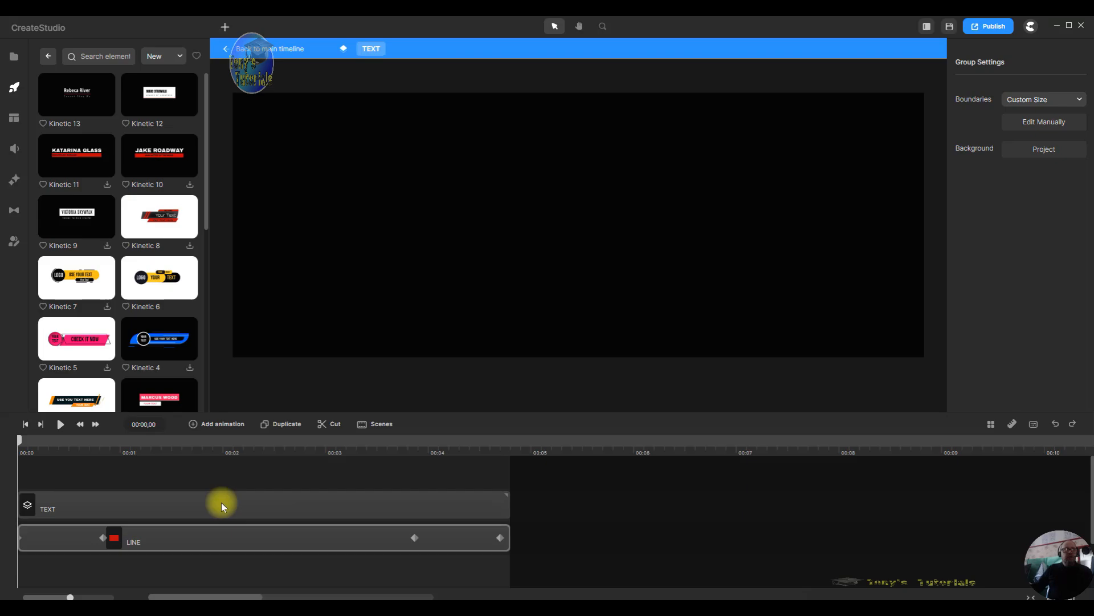
- Open the nested TEXT group, select the "Cannot Stop Me" text and go to 00:01,16 to display it
{"action": "left_click", "coordinate": [271, 506]}
{"action": "left_click", "coordinate": [273, 505]}
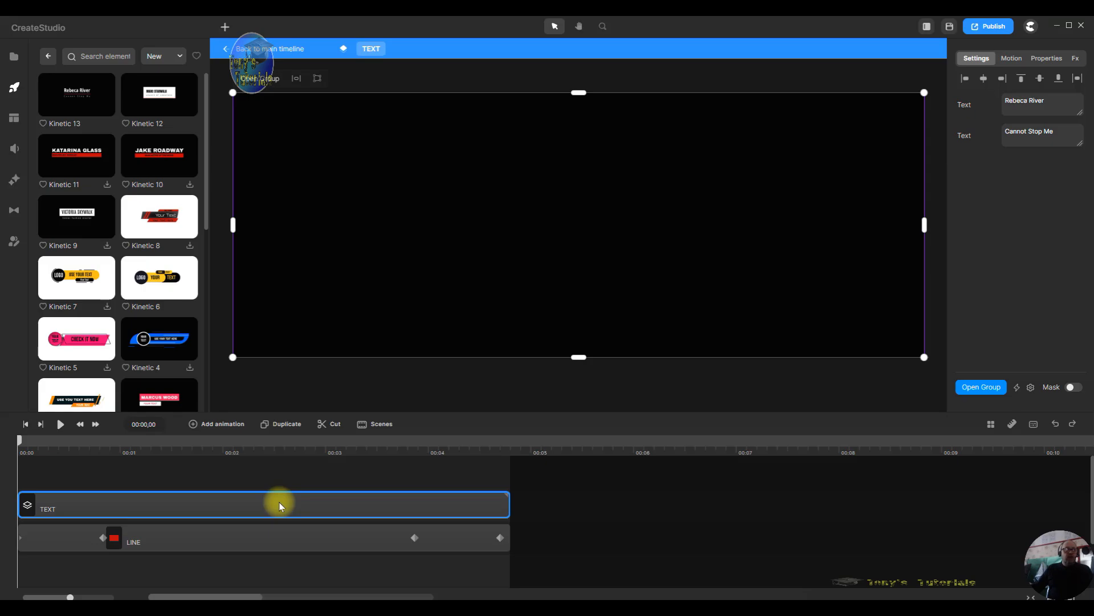
{"action": "double_click", "coordinate": [281, 505]}
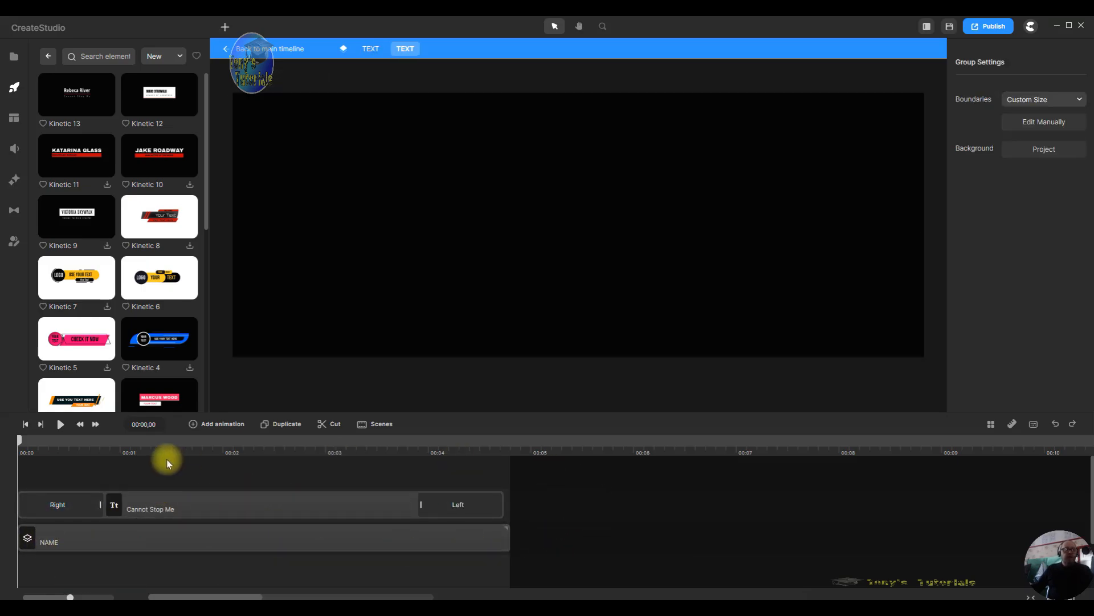
{"action": "left_click", "coordinate": [265, 504]}
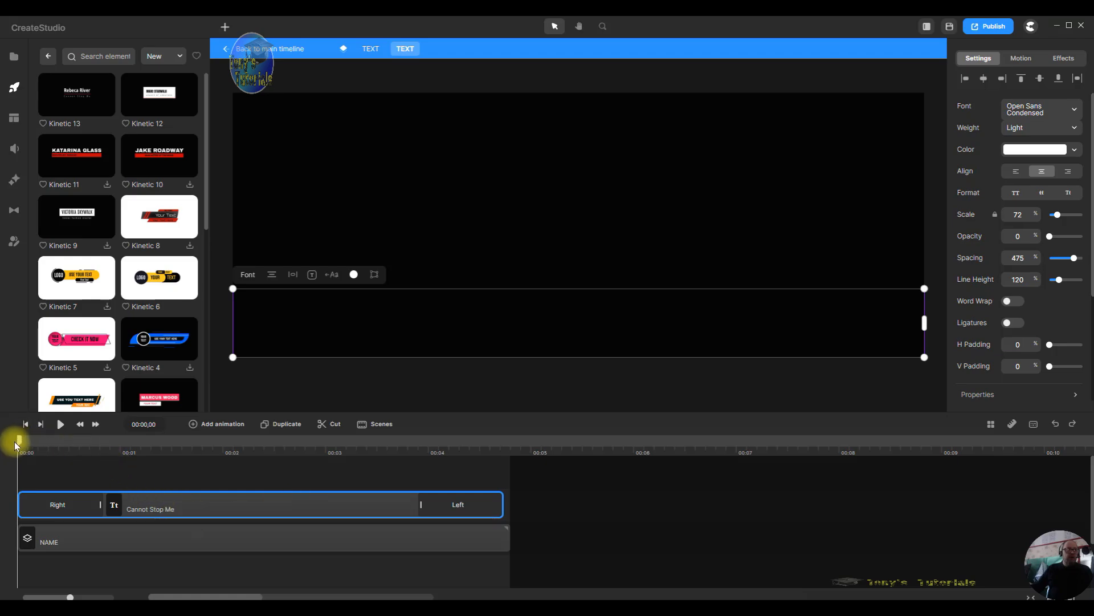
{"action": "left_click_drag", "start_coordinate": [19, 442], "coordinate": [176, 441]}
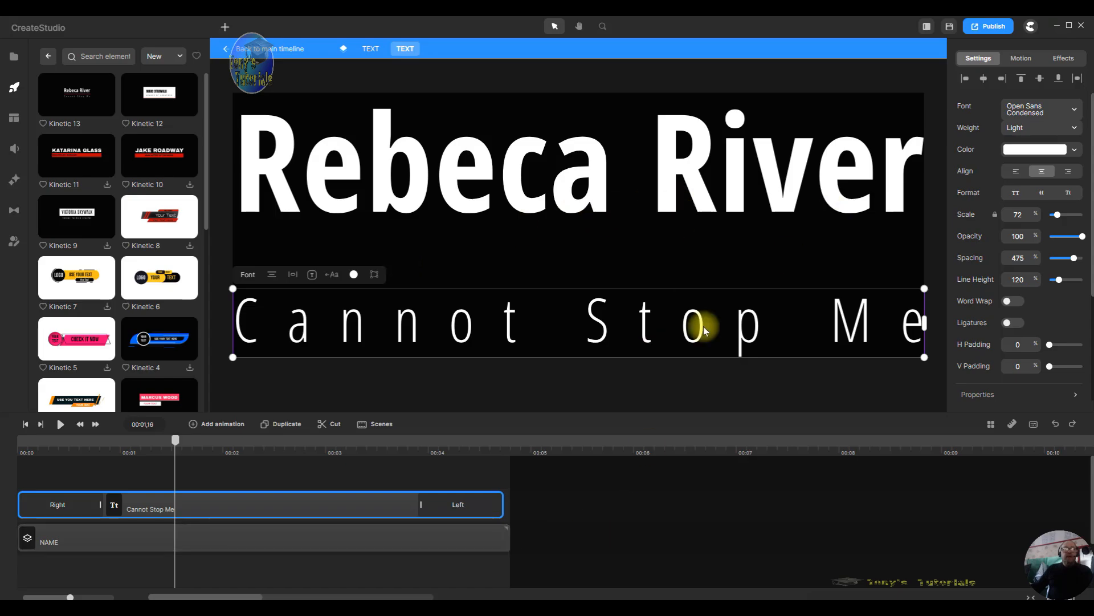
- Hide the NAME group so that only the "Cannot Stop Me" line is displayed
{"action": "left_click", "coordinate": [391, 539]}
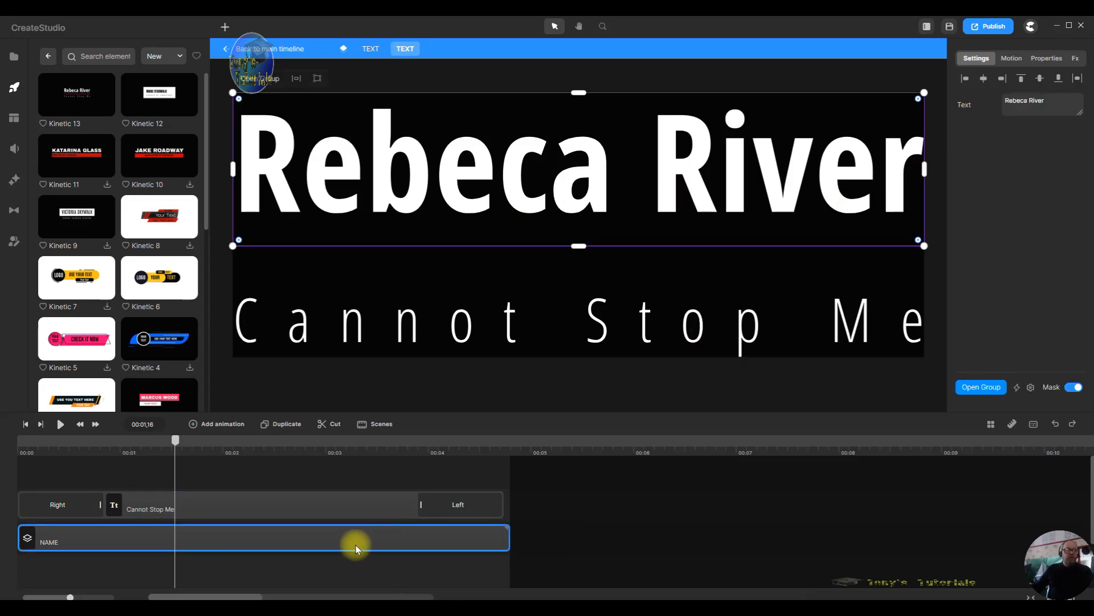
{"action": "right_click", "coordinate": [298, 536]}
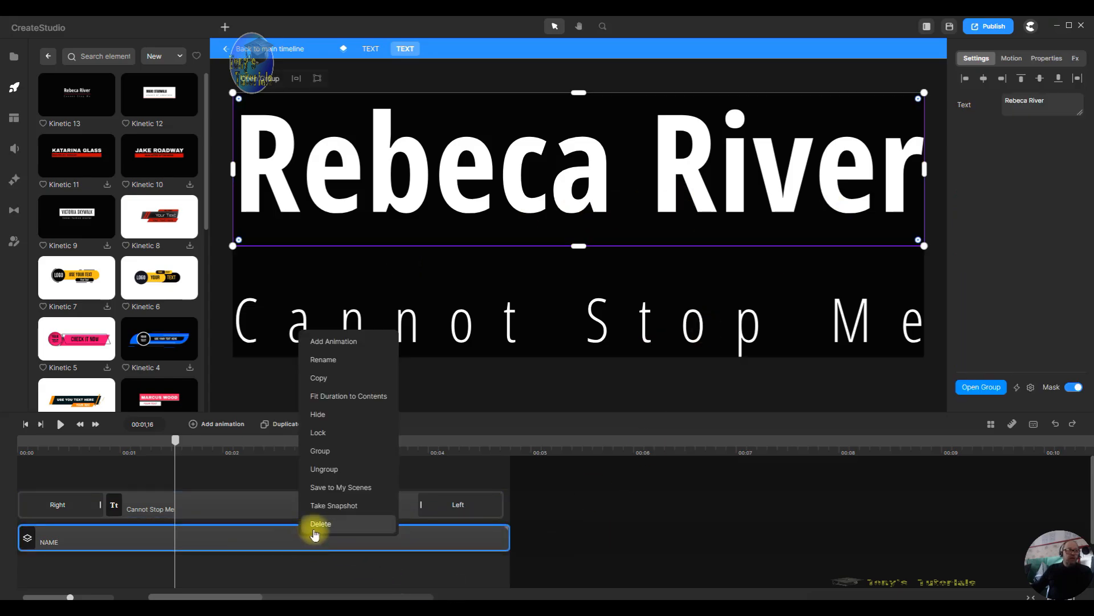
{"action": "left_click", "coordinate": [342, 414]}
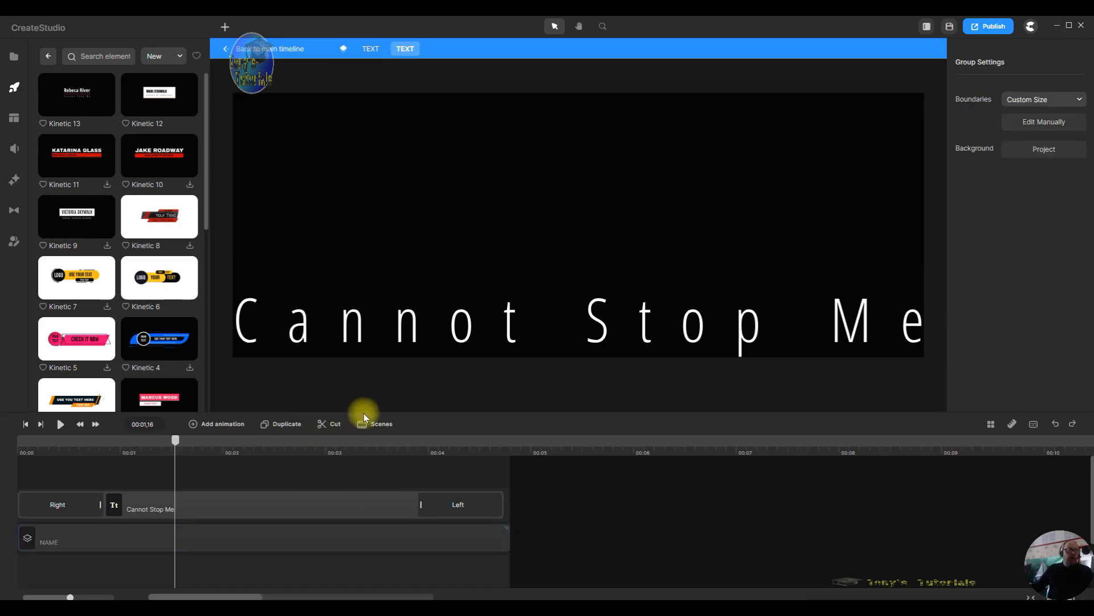
- Go to 00:02,05, duplicate the "Cannot Stop Me" text and move the copy up above the original
{"action": "left_click_drag", "start_coordinate": [178, 451], "coordinate": [242, 483]}
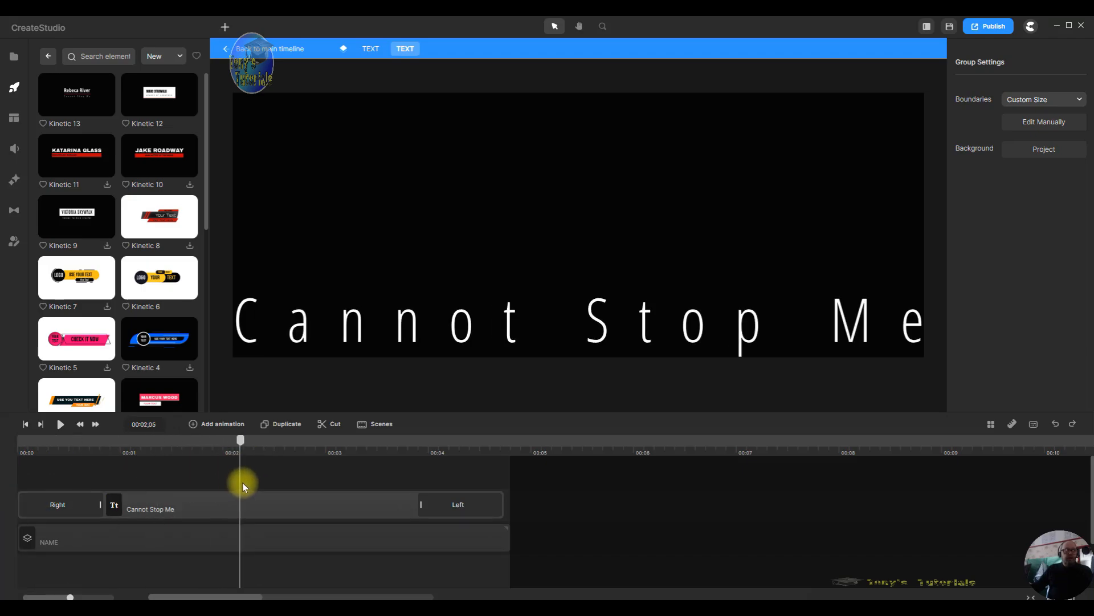
{"action": "left_click", "coordinate": [281, 509]}
{"action": "left_click", "coordinate": [281, 423]}
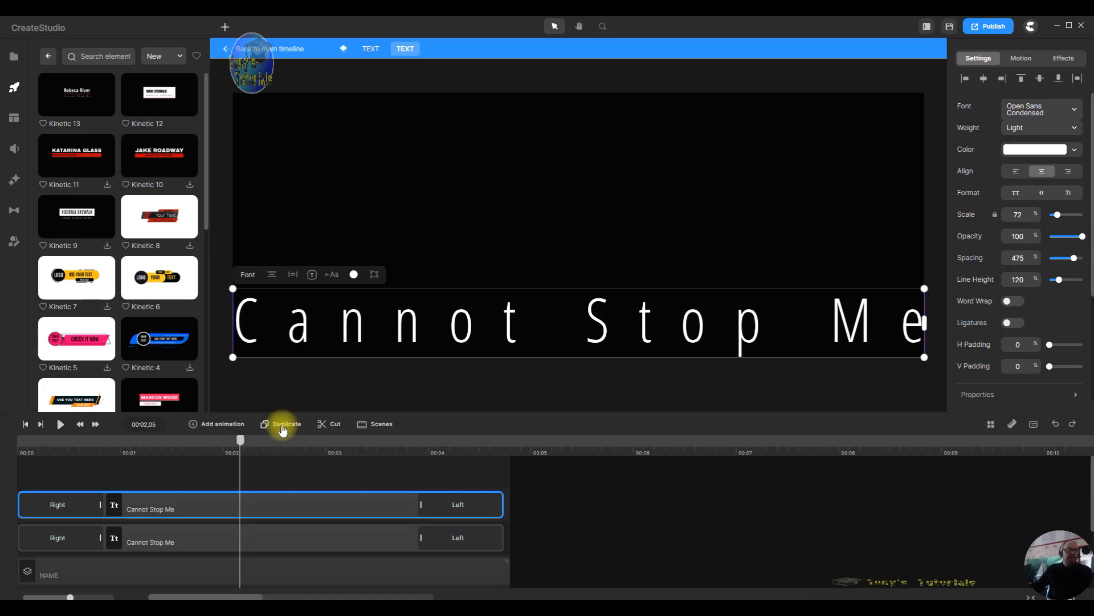
{"action": "left_click_drag", "start_coordinate": [536, 327], "coordinate": [533, 274]}
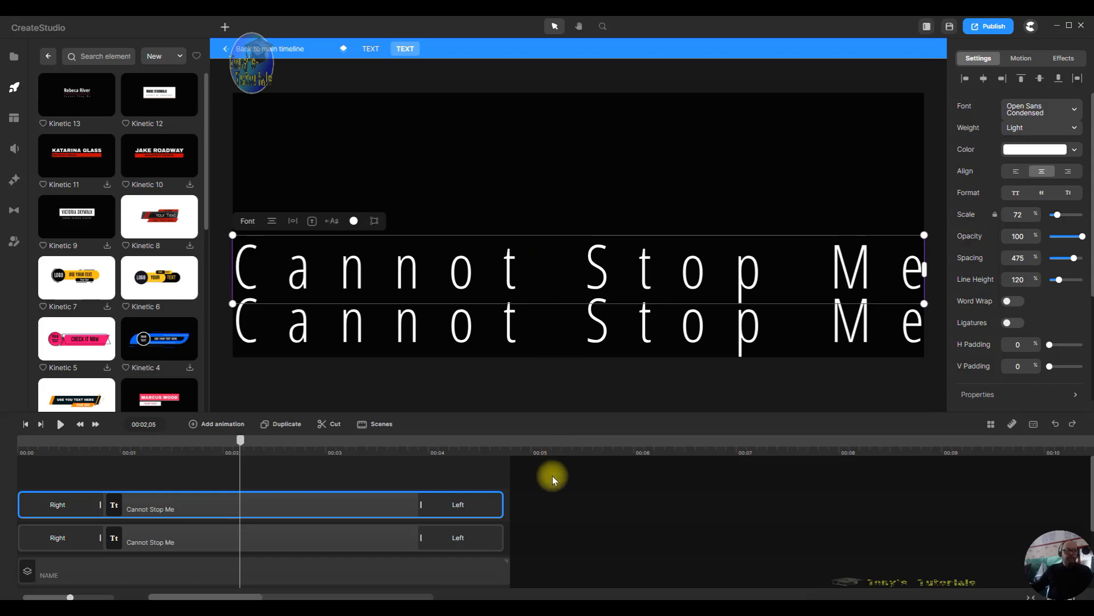
- Remove the Right and Left animations from the copied text and move it higher, clear of the original line
{"action": "left_click", "coordinate": [66, 510]}
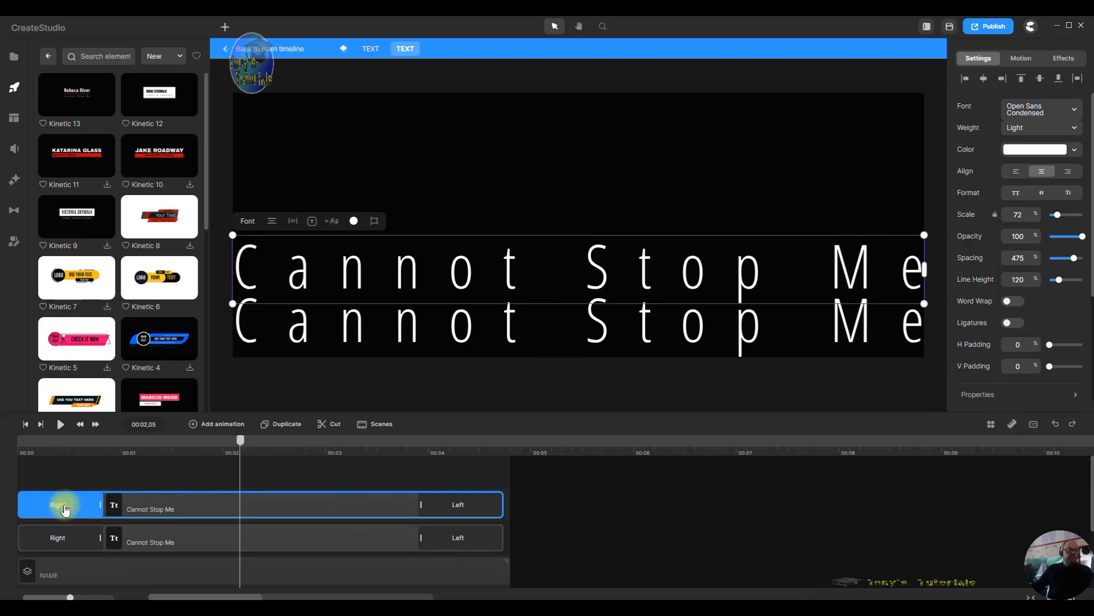
{"action": "left_click", "coordinate": [94, 502]}
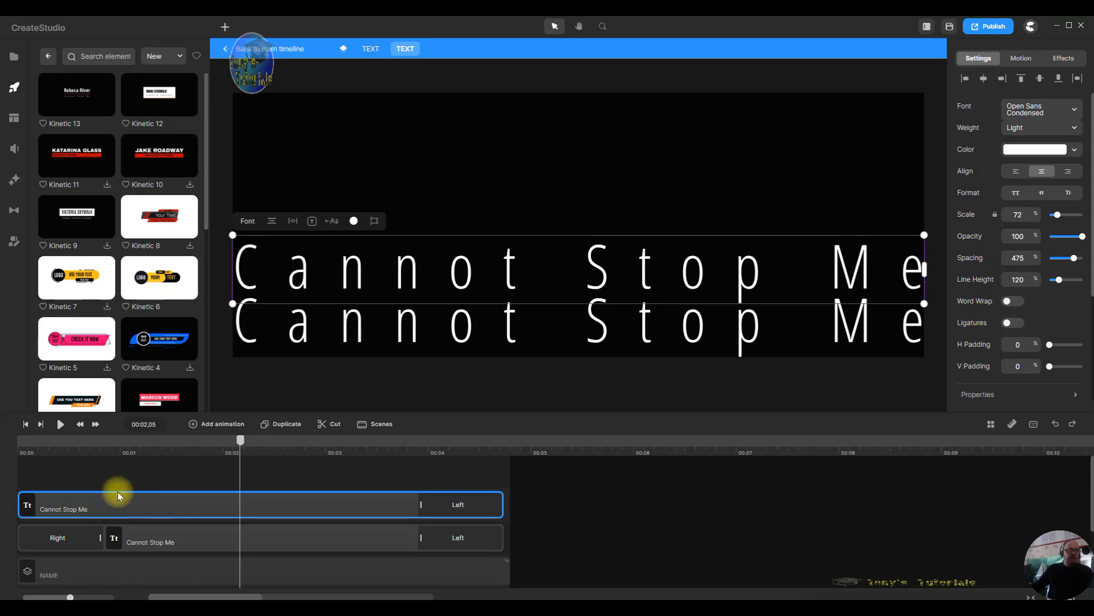
{"action": "left_click", "coordinate": [496, 488]}
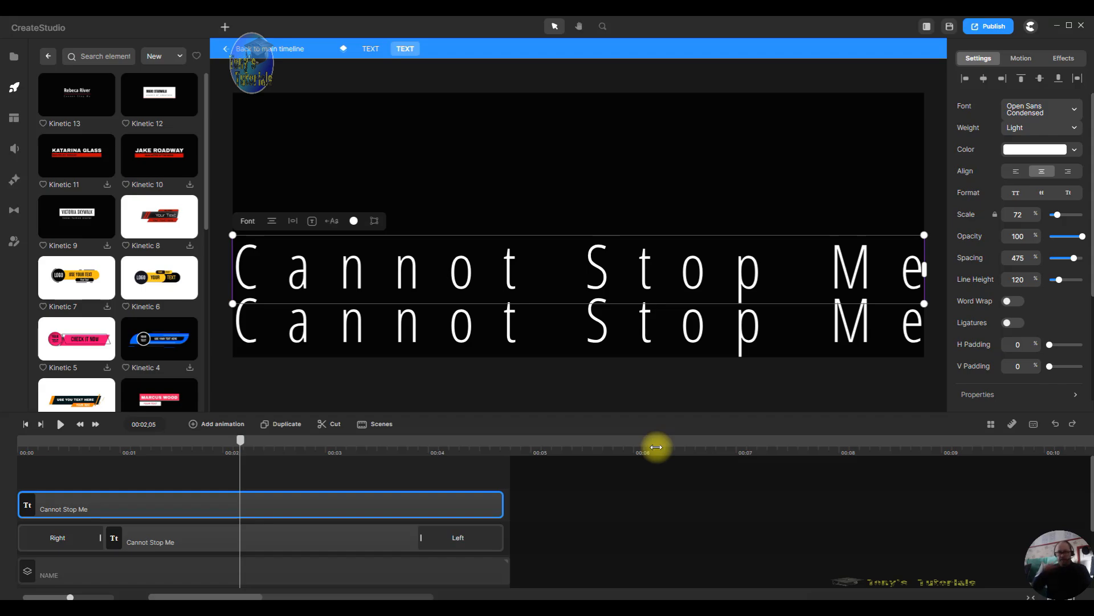
{"action": "left_click_drag", "start_coordinate": [594, 269], "coordinate": [596, 248]}
- Return to the timeline start and examine the simple and advanced preset settings of the original text's Right entrance animation
{"action": "left_click_drag", "start_coordinate": [240, 442], "coordinate": [49, 494]}
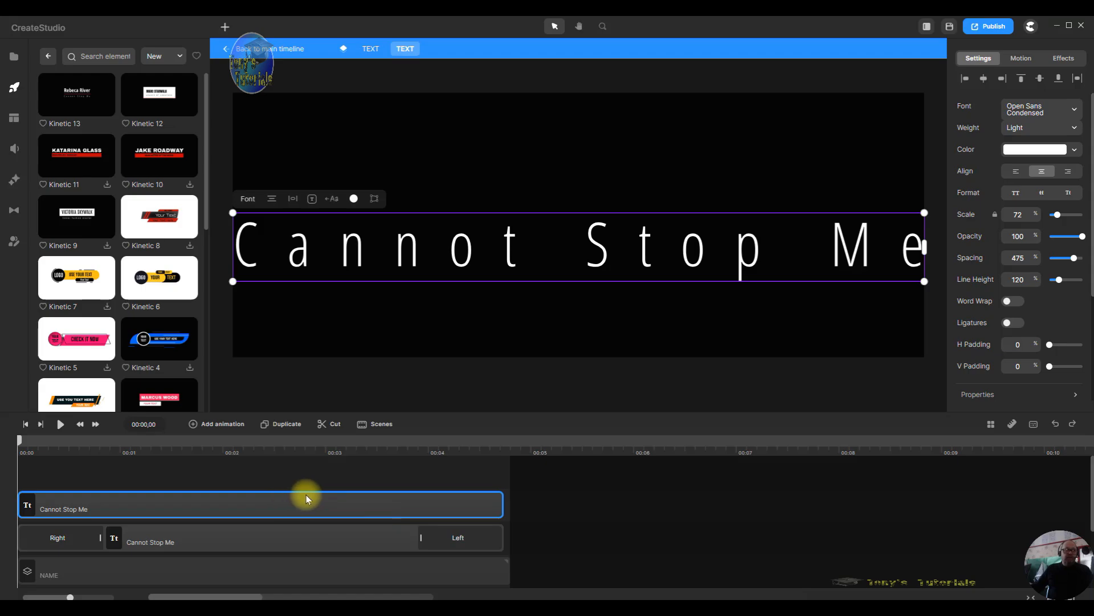
{"action": "left_click", "coordinate": [80, 523]}
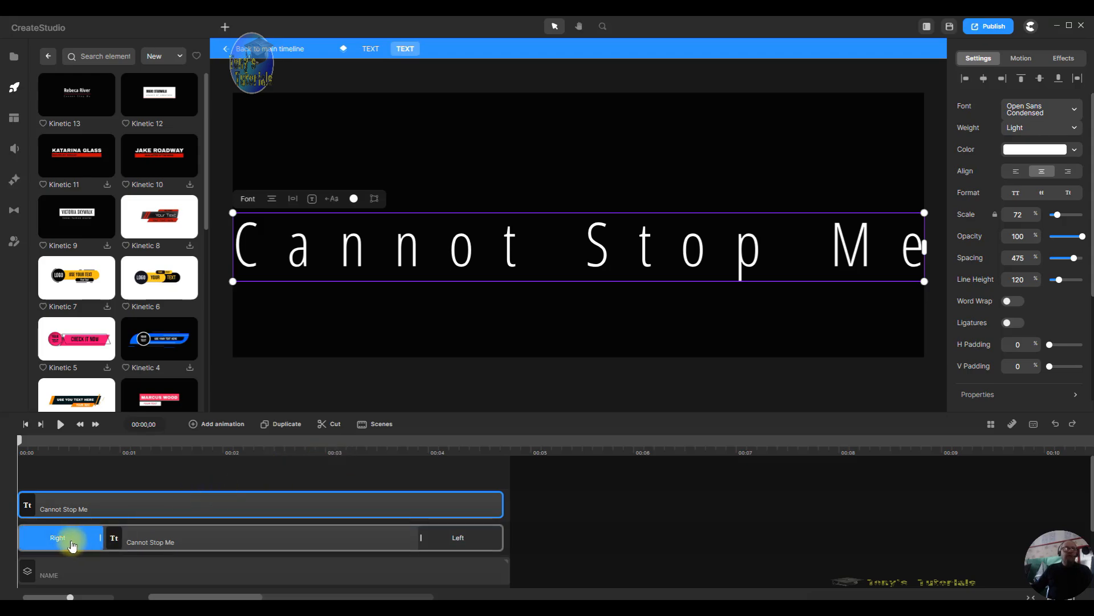
{"action": "left_click", "coordinate": [72, 545]}
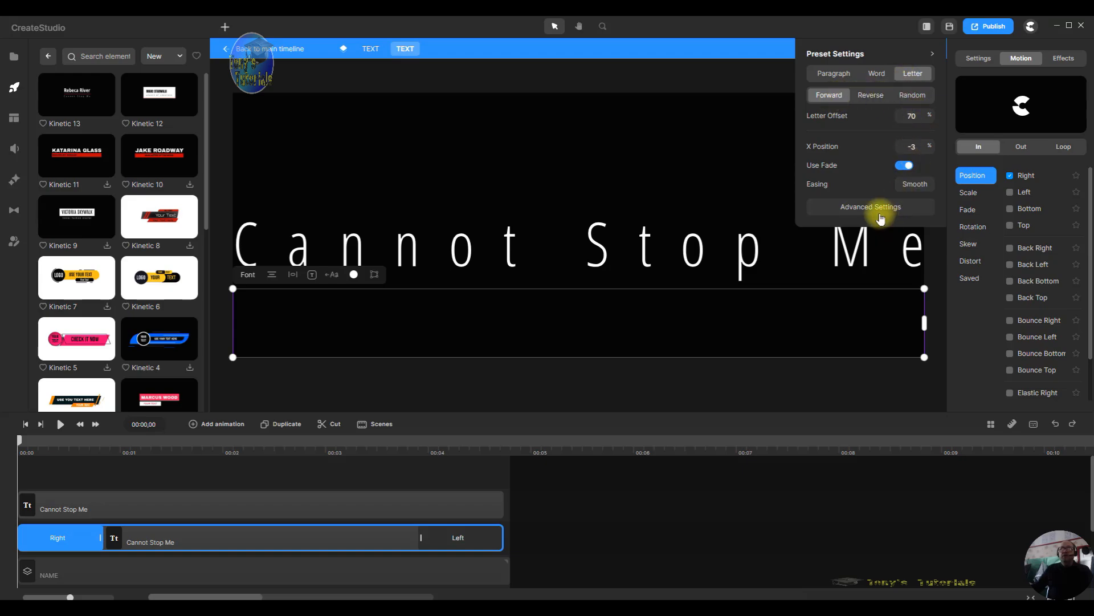
{"action": "left_click", "coordinate": [877, 209]}
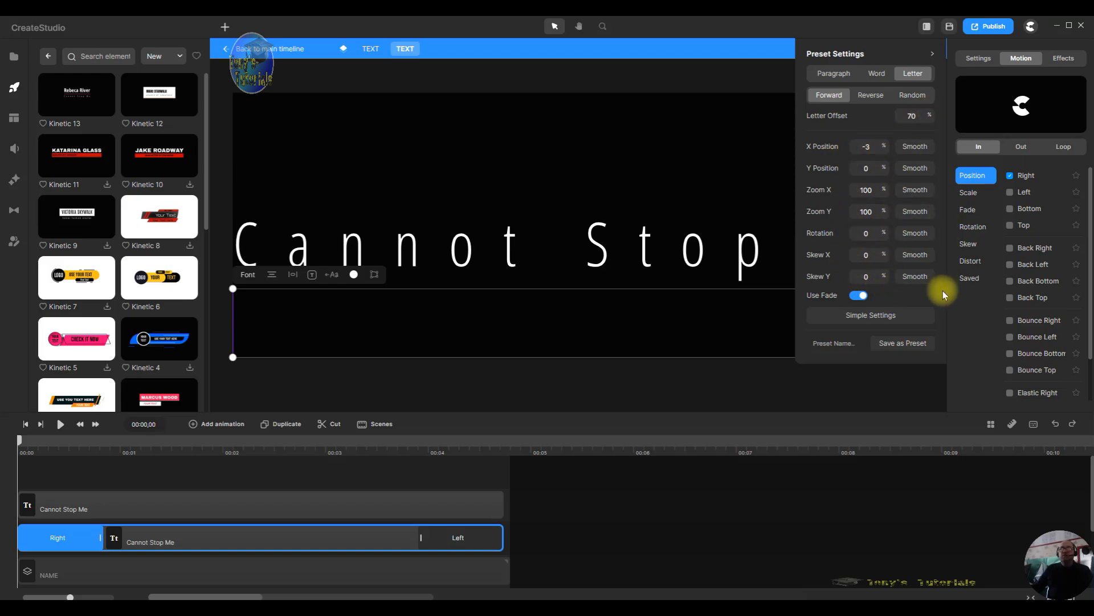
{"action": "left_click", "coordinate": [893, 328]}
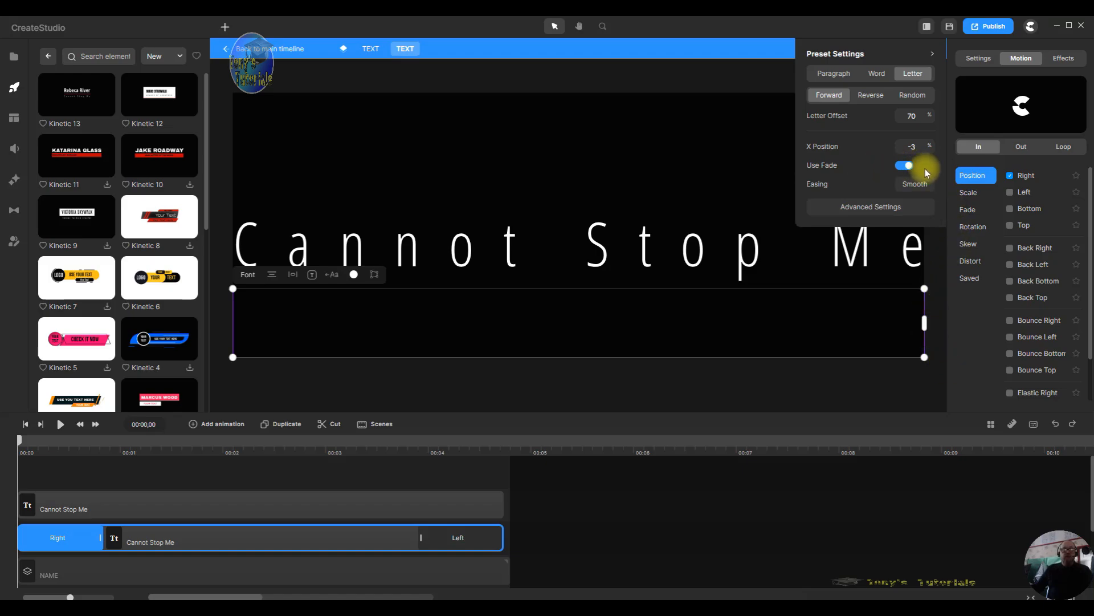
- Add a Right position entrance animation to the copied text and make it animate by Letter
{"action": "left_click", "coordinate": [378, 262]}
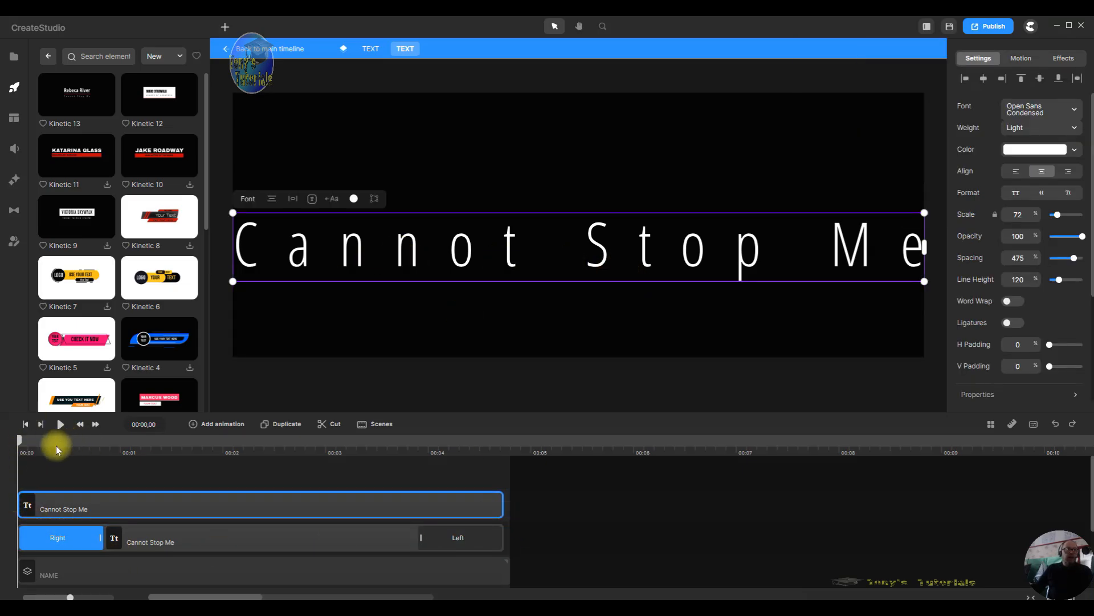
{"action": "left_click", "coordinate": [1018, 60]}
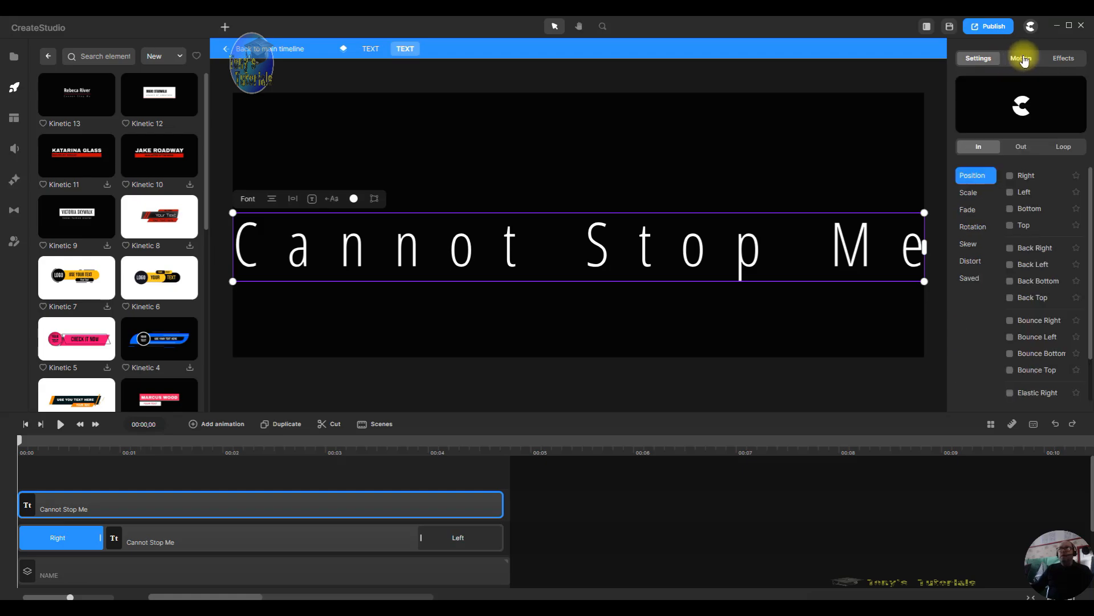
{"action": "left_click", "coordinate": [1011, 176]}
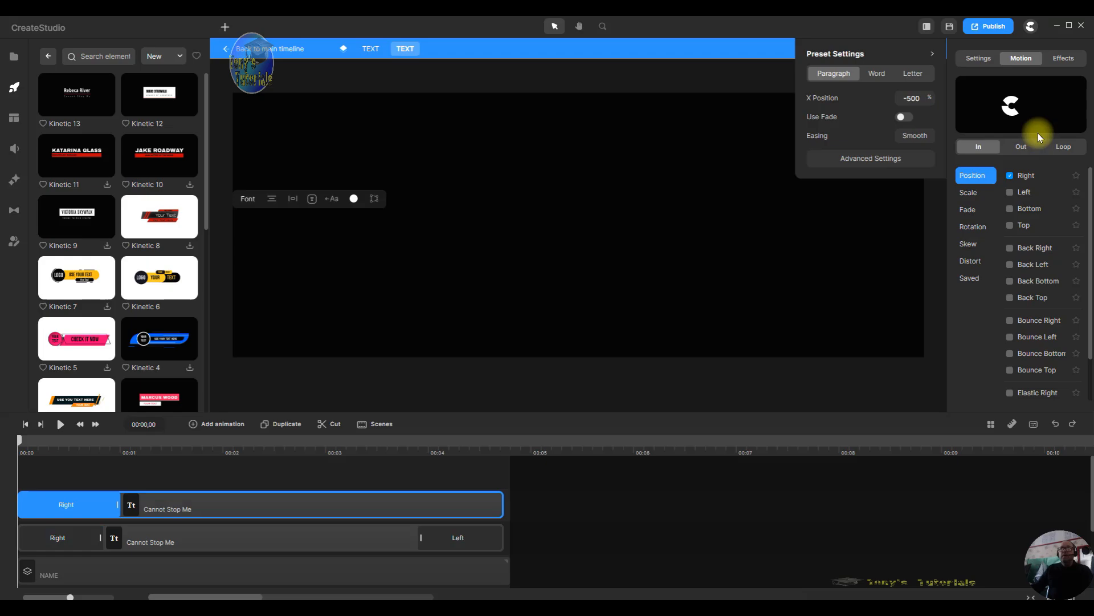
{"action": "left_click", "coordinate": [912, 74]}
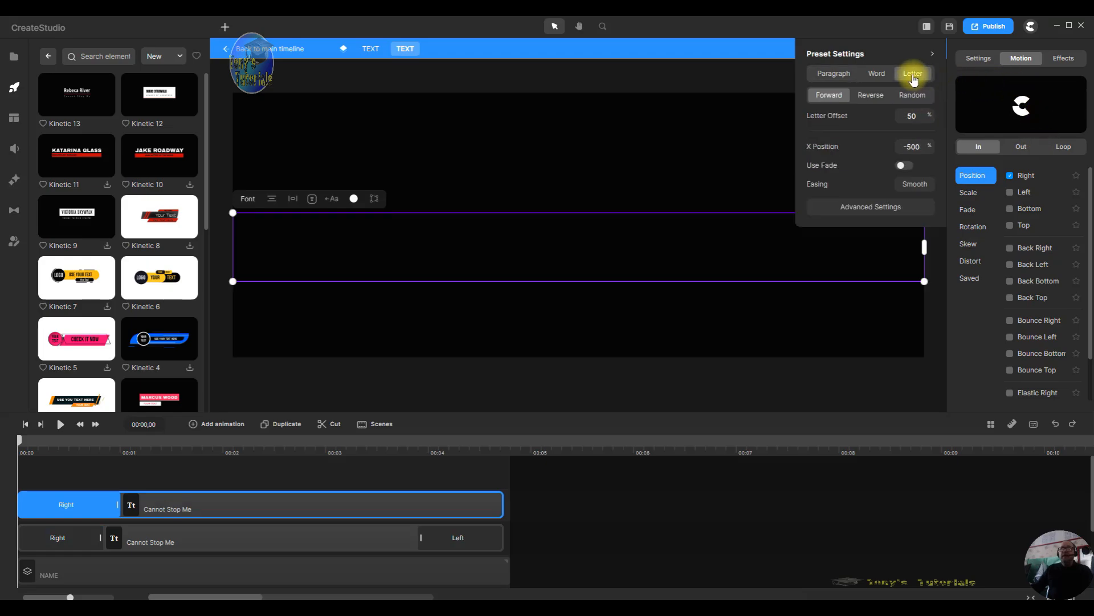
- Set the copied text's entrance to Letter Offset 70%, X Position -3% and Use Fade on, and shorten it to match the original's entrance
{"action": "double_click", "coordinate": [919, 115]}
{"action": "type", "text": "70"}
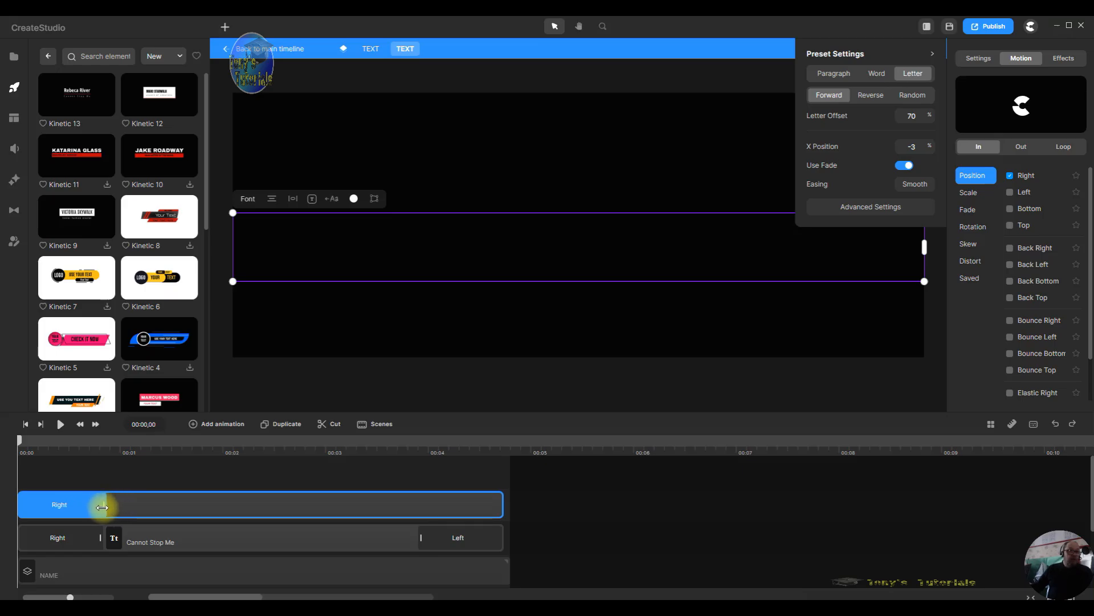
{"action": "left_click", "coordinate": [100, 506]}
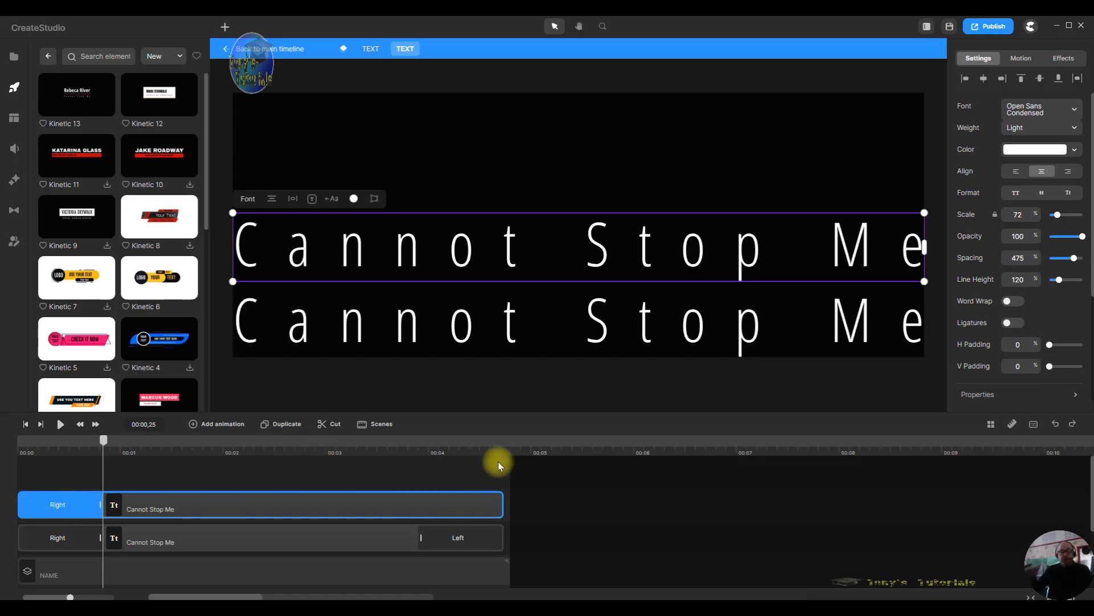
- Play the timeline from the start to compare the entrances of both text lines, and pause at 00:02,20
{"action": "left_click_drag", "start_coordinate": [104, 440], "coordinate": [14, 444]}
{"action": "left_click", "coordinate": [61, 425]}
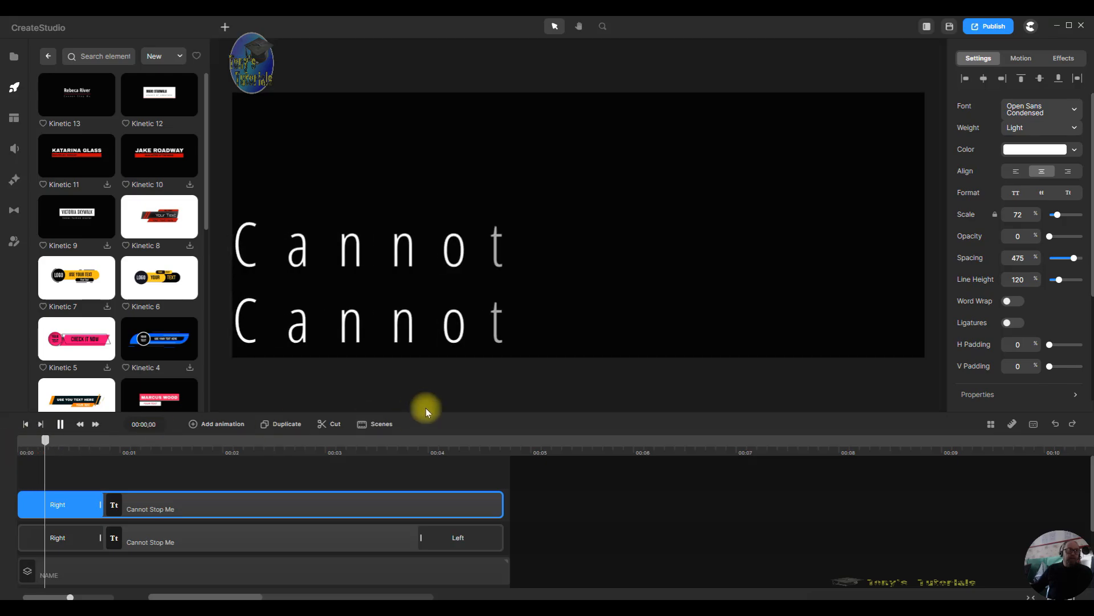
{"action": "left_click", "coordinate": [60, 425]}
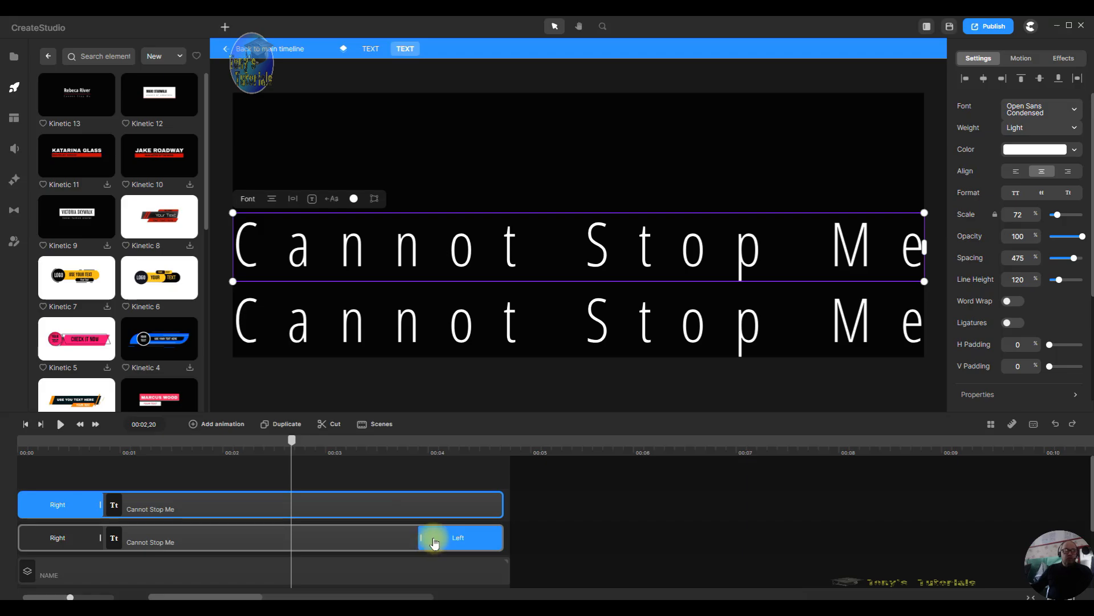
- Examine the simple and advanced preset settings of the original text's Left exit animation
{"action": "left_click", "coordinate": [441, 542]}
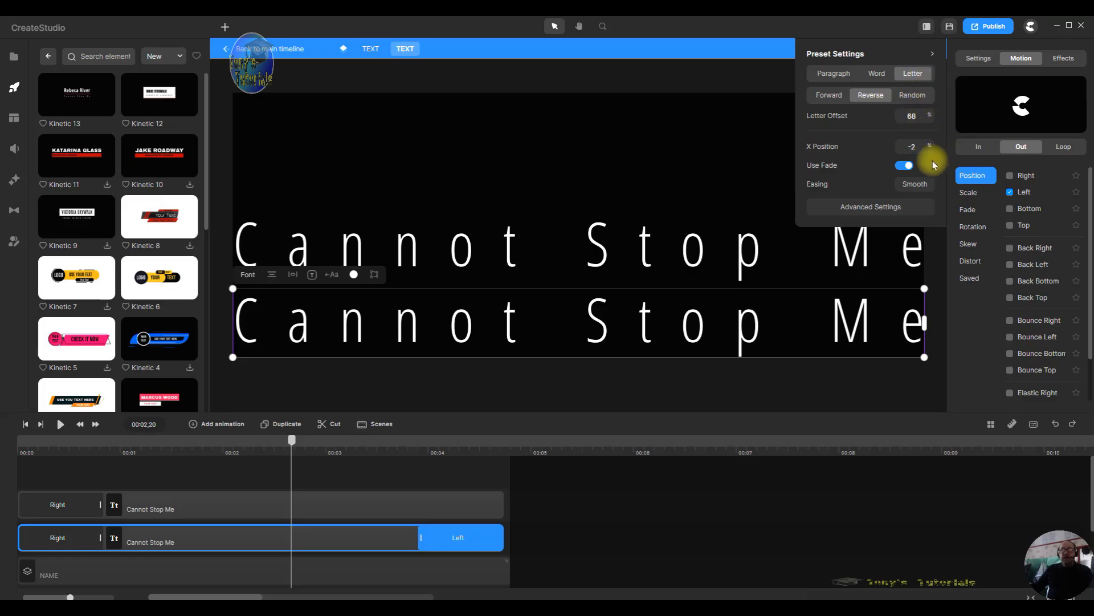
{"action": "left_click", "coordinate": [872, 209]}
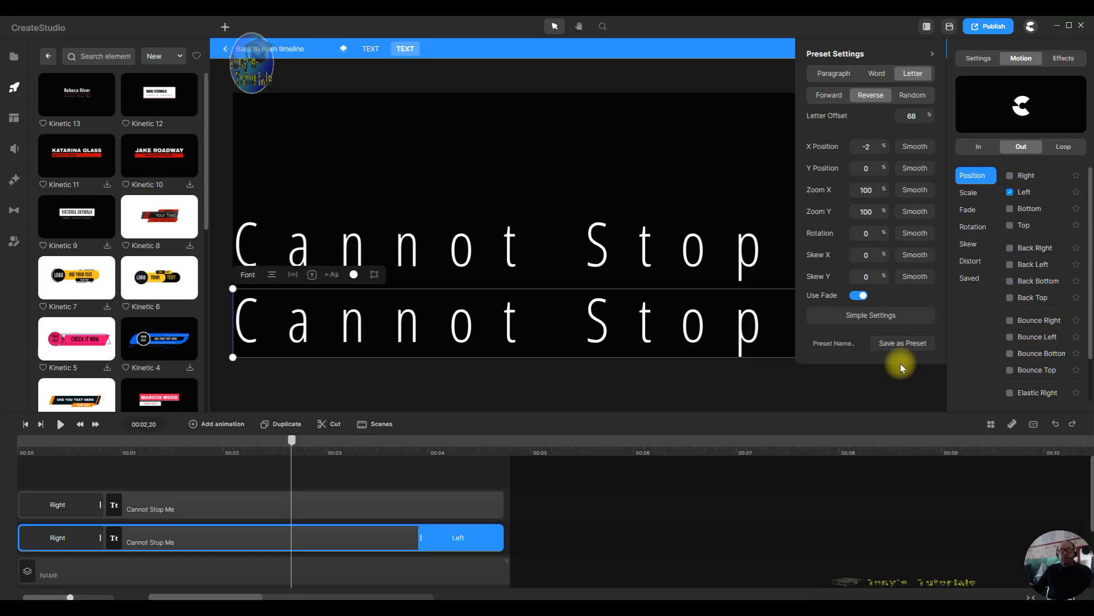
{"action": "left_click", "coordinate": [866, 321]}
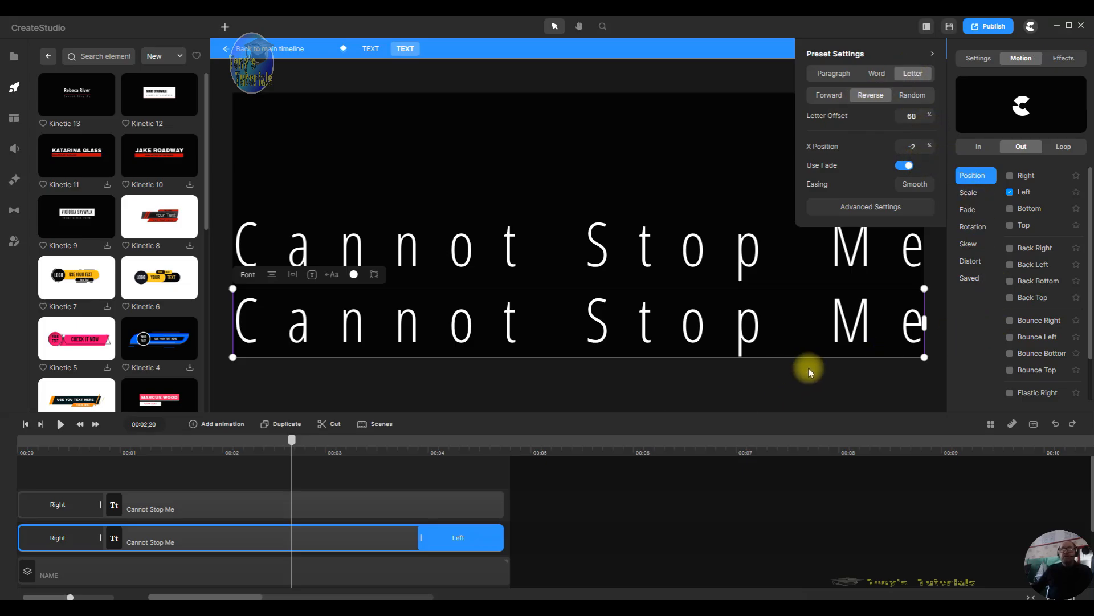
- Add a Left position exit animation to the copied text and make it animate by Letter in Reverse order
{"action": "left_click_drag", "start_coordinate": [291, 439], "coordinate": [419, 443]}
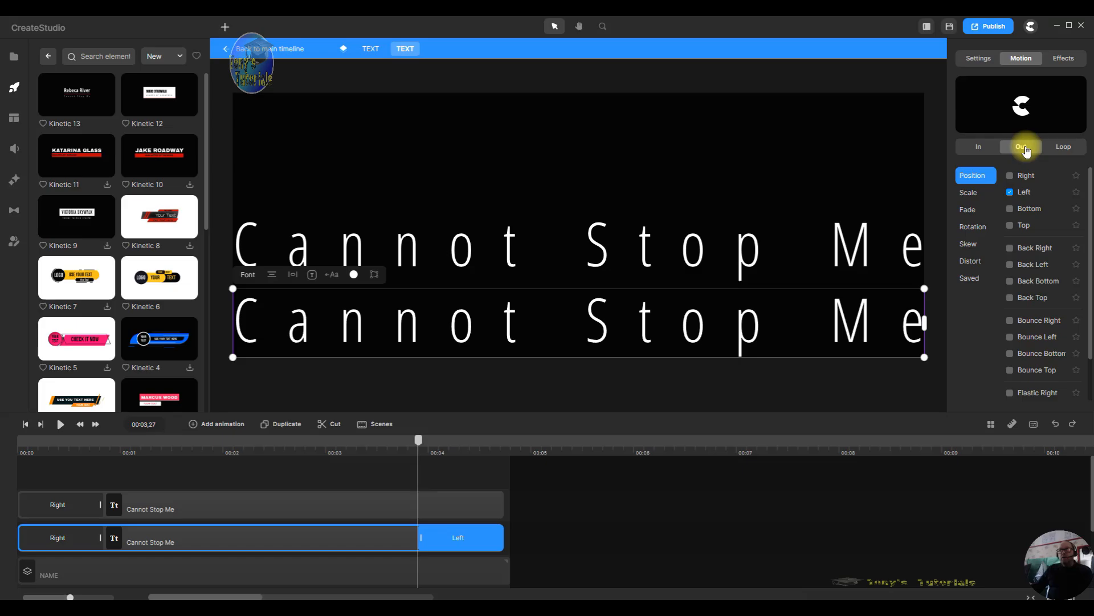
{"action": "left_click", "coordinate": [752, 246]}
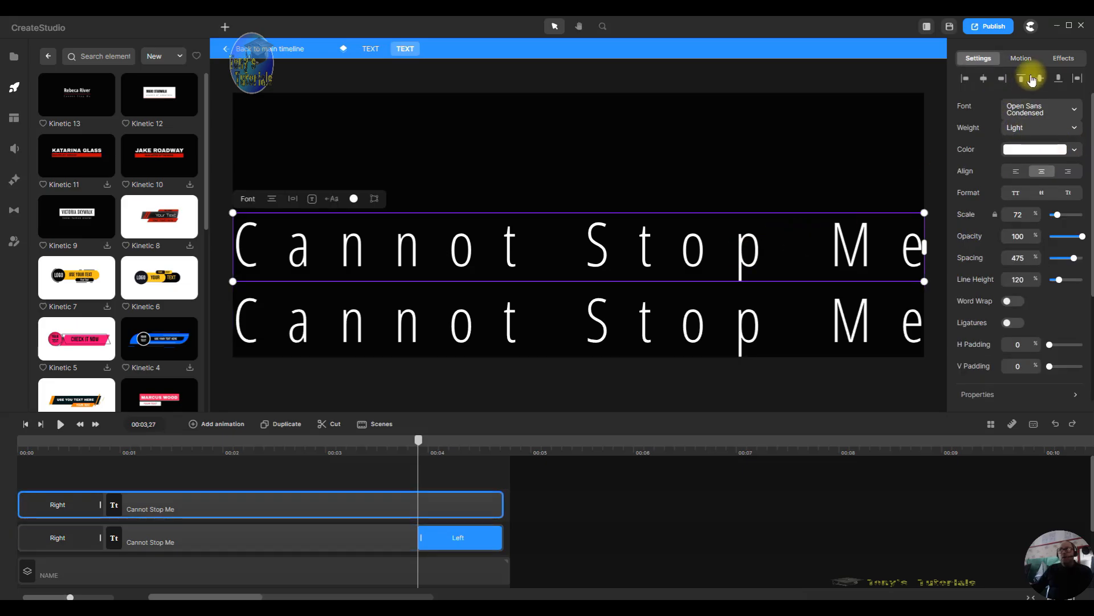
{"action": "left_click", "coordinate": [1021, 57]}
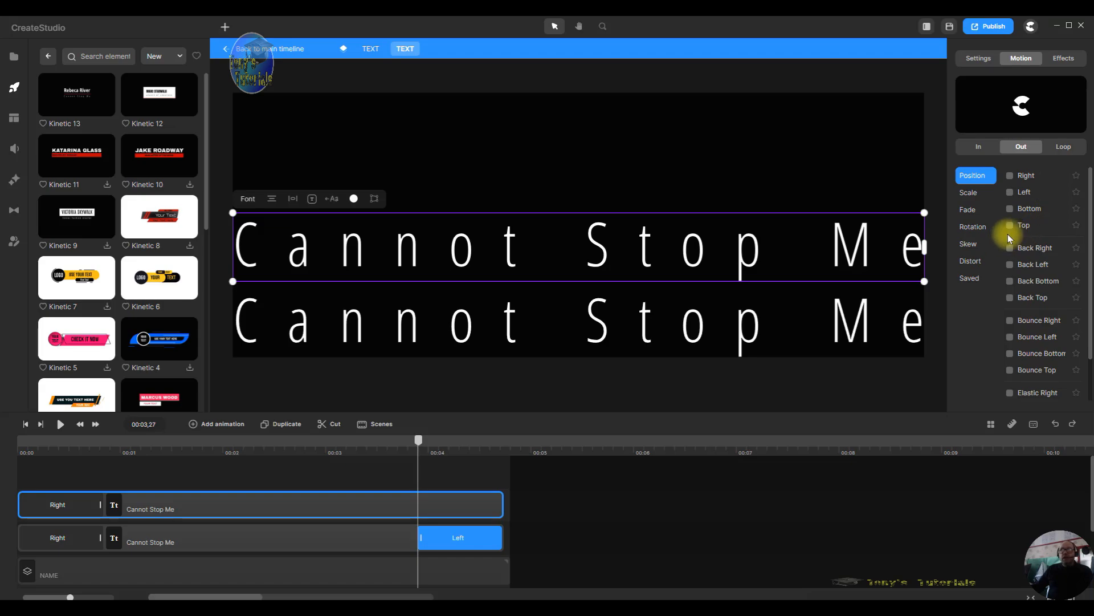
{"action": "left_click", "coordinate": [1012, 196]}
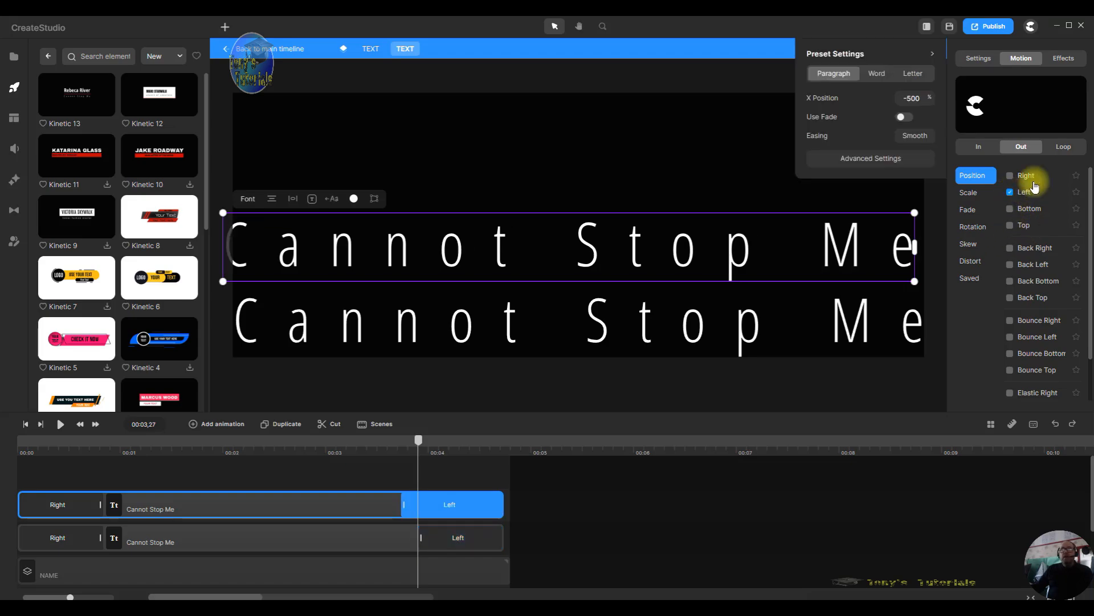
{"action": "left_click", "coordinate": [914, 74]}
{"action": "left_click", "coordinate": [870, 94]}
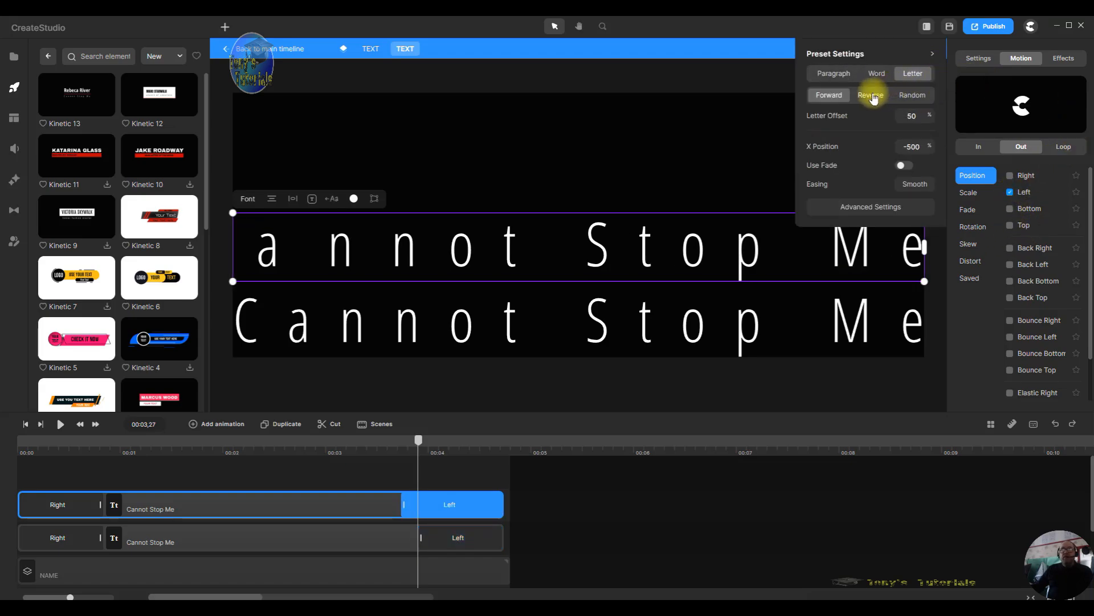
- Set the copied text's exit to Letter Offset 68%, X Position -2% and Use Fade on, and shorten it to match the original's exit
{"action": "left_click", "coordinate": [916, 118]}
{"action": "double_click", "coordinate": [922, 116]}
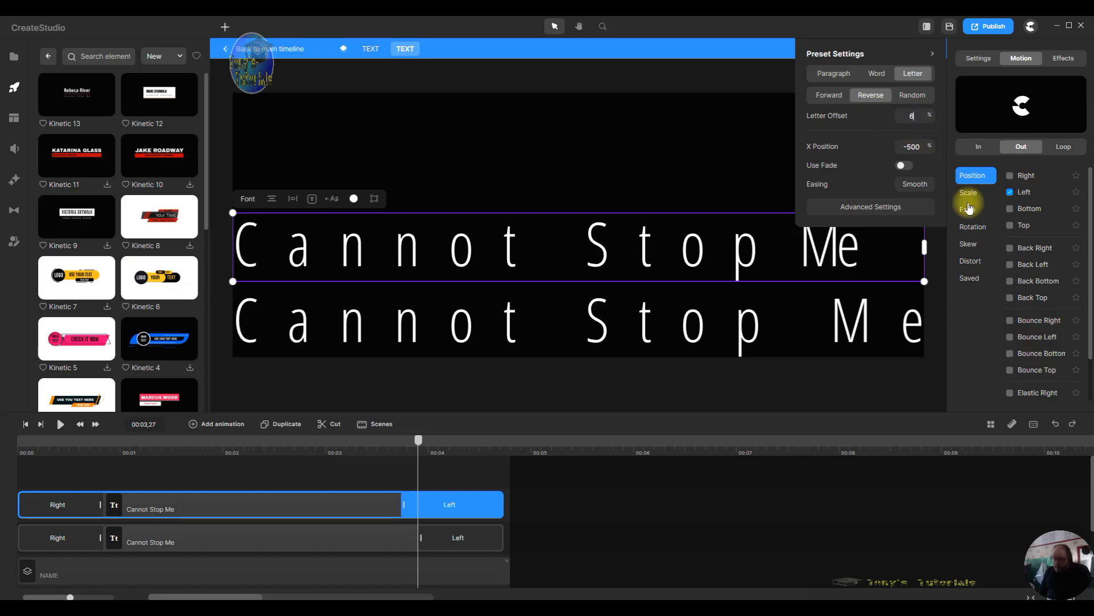
{"action": "left_click", "coordinate": [920, 148]}
{"action": "double_click", "coordinate": [911, 147]}
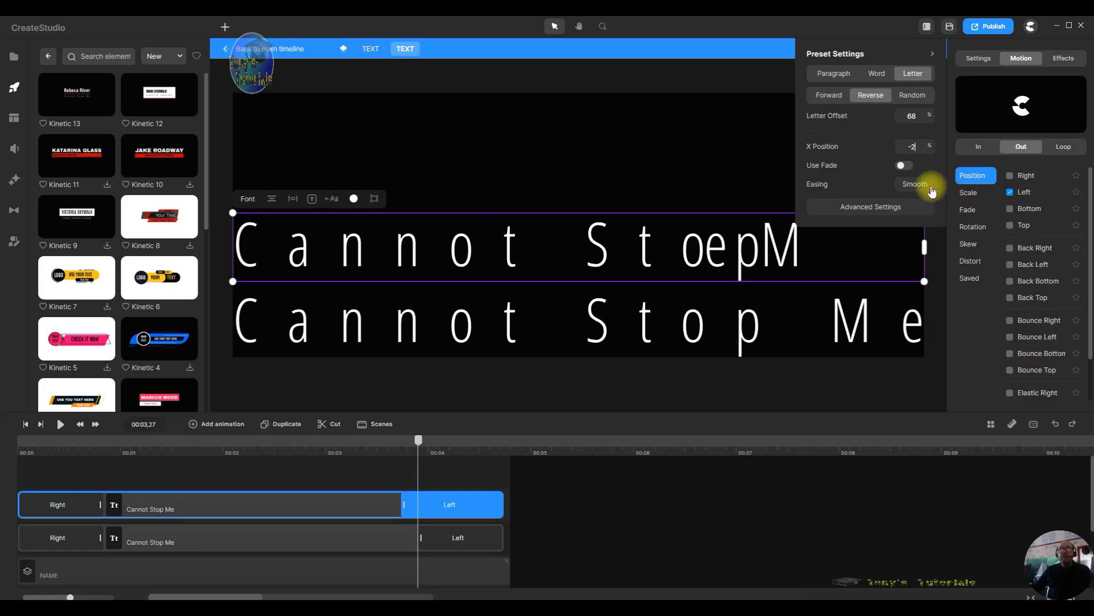
{"action": "left_click", "coordinate": [905, 165]}
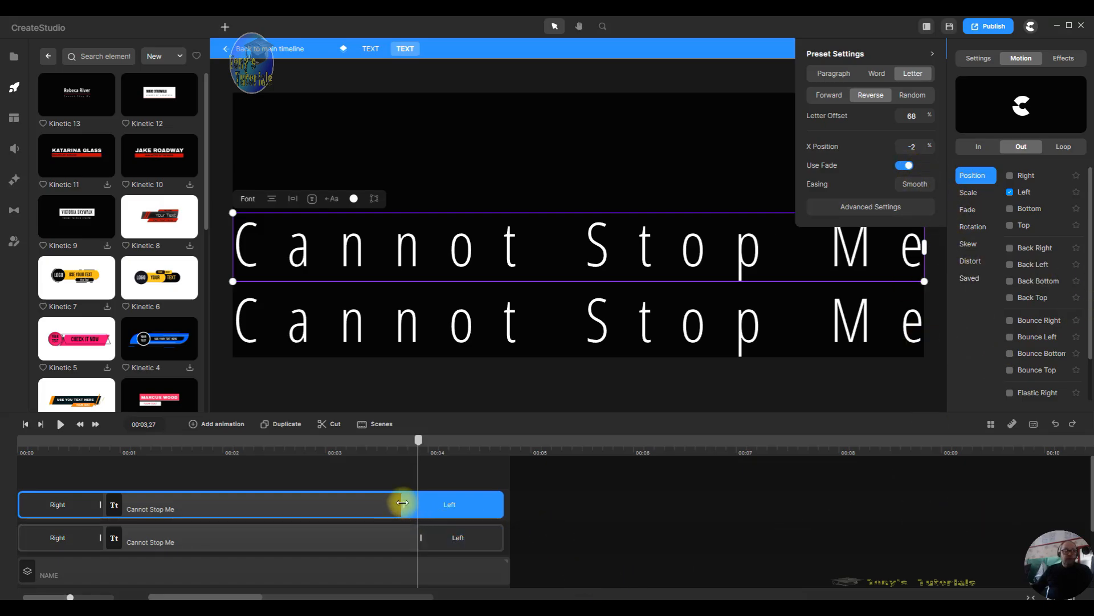
{"action": "left_click_drag", "start_coordinate": [403, 503], "coordinate": [420, 503]}
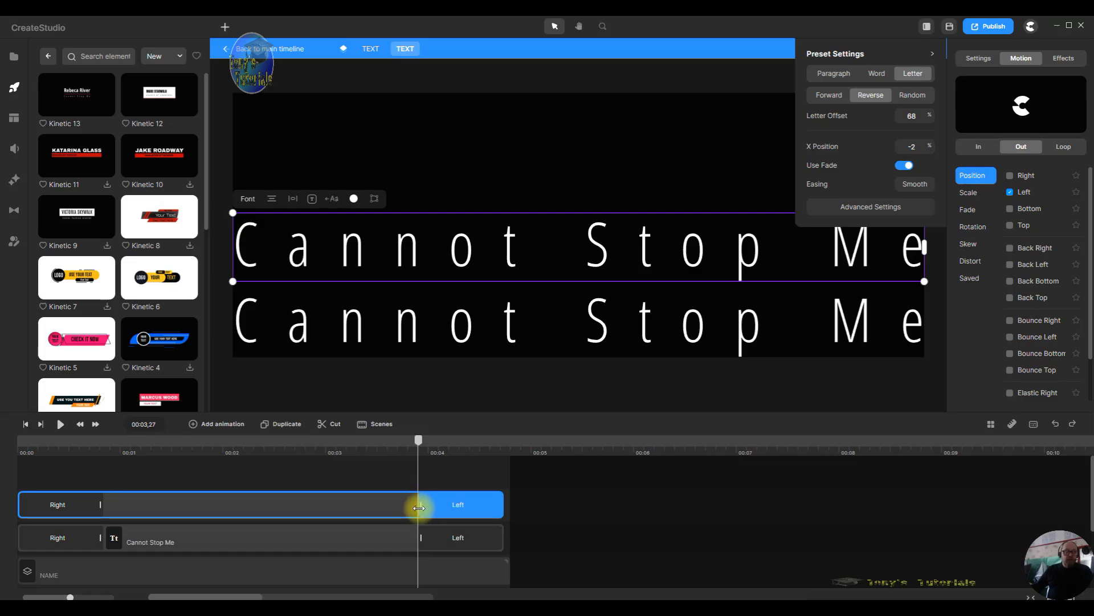
- Play the timeline from the start to the end to compare the entrances and exits of both text lines
{"action": "left_click", "coordinate": [419, 508]}
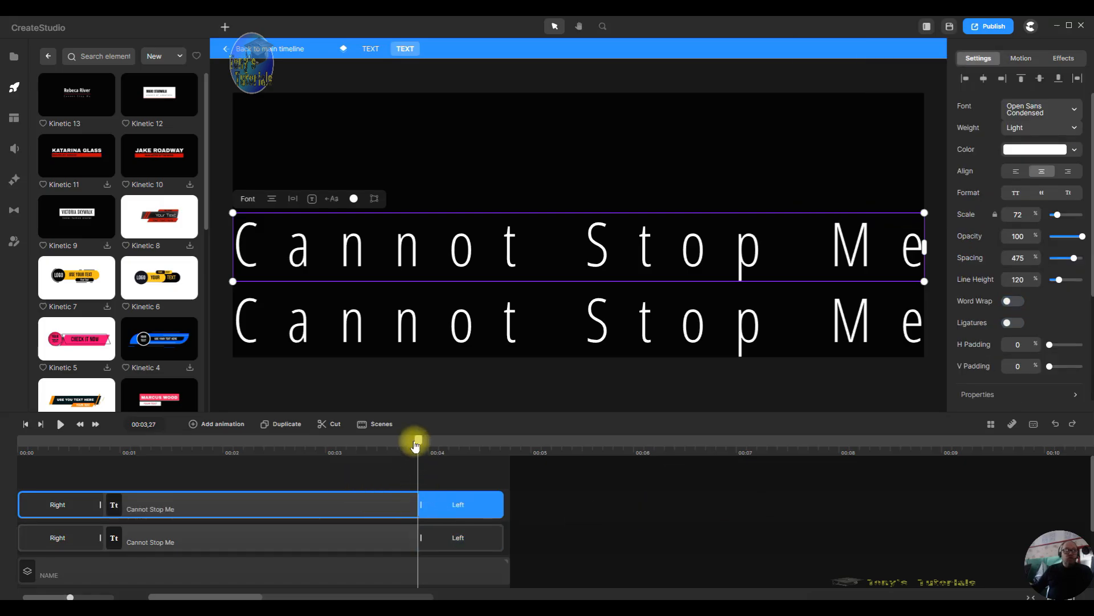
{"action": "left_click_drag", "start_coordinate": [421, 441], "coordinate": [10, 447]}
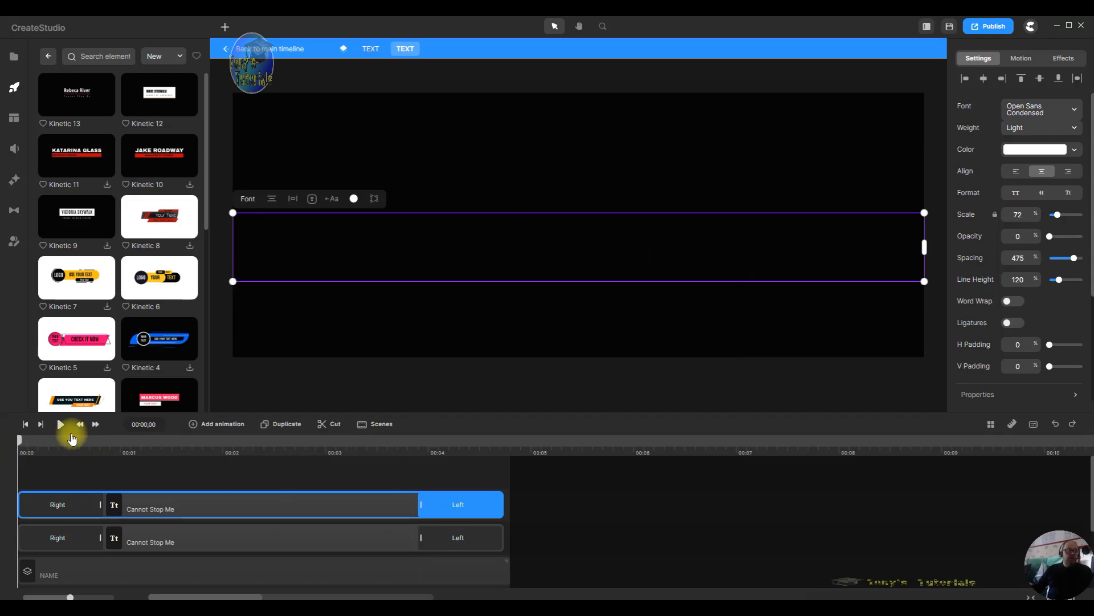
{"action": "left_click", "coordinate": [61, 425]}
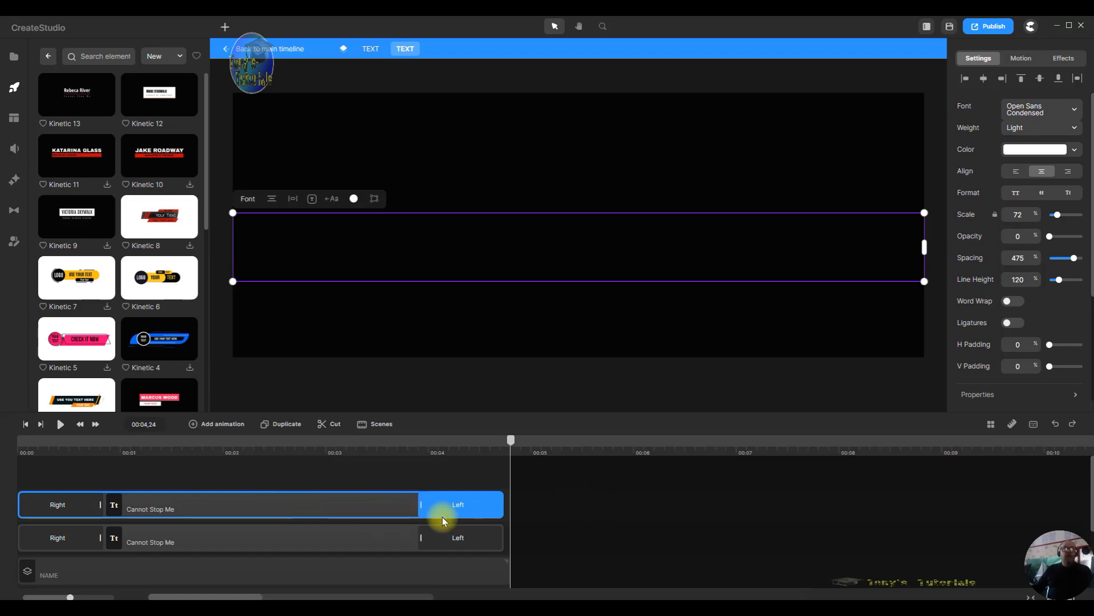
- Delete the copied "Cannot Stop Me" text and unhide the NAME group
{"action": "right_click", "coordinate": [298, 505]}
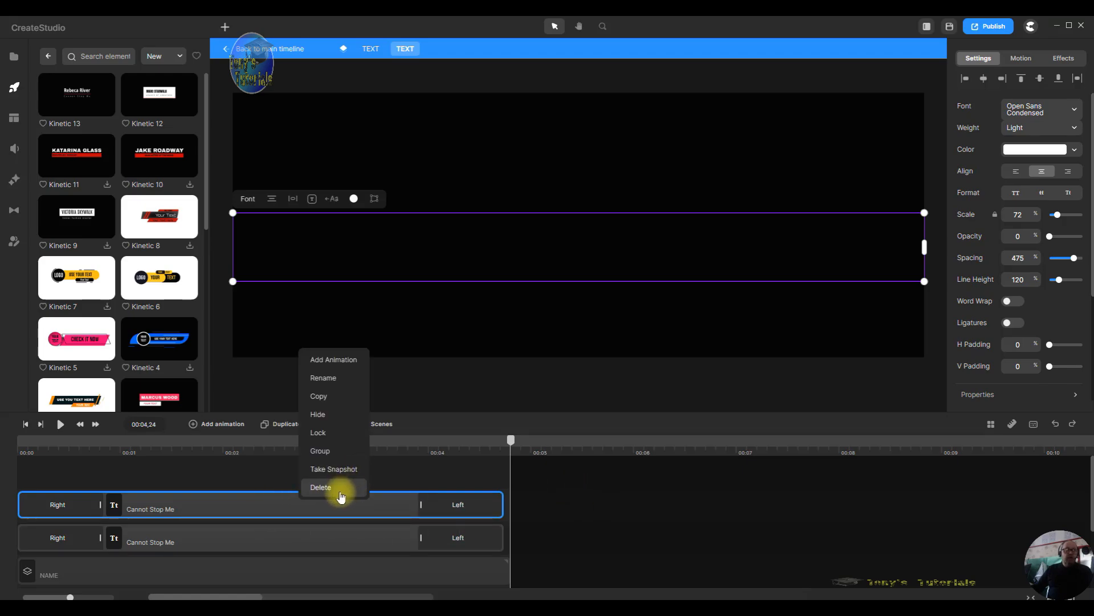
{"action": "left_click", "coordinate": [340, 493]}
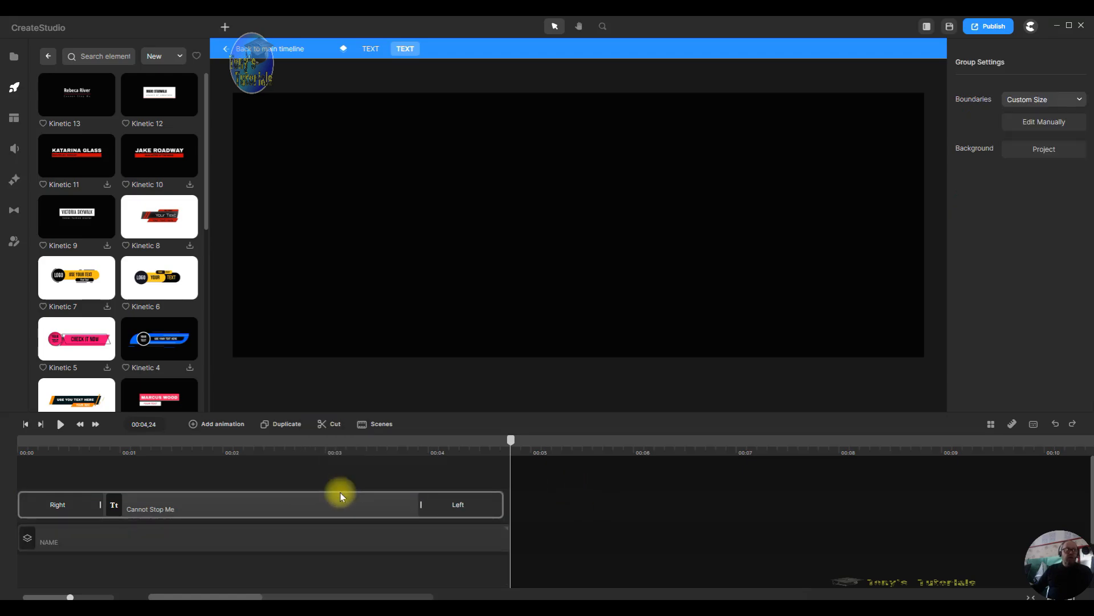
{"action": "left_click", "coordinate": [241, 536]}
{"action": "right_click", "coordinate": [306, 543]}
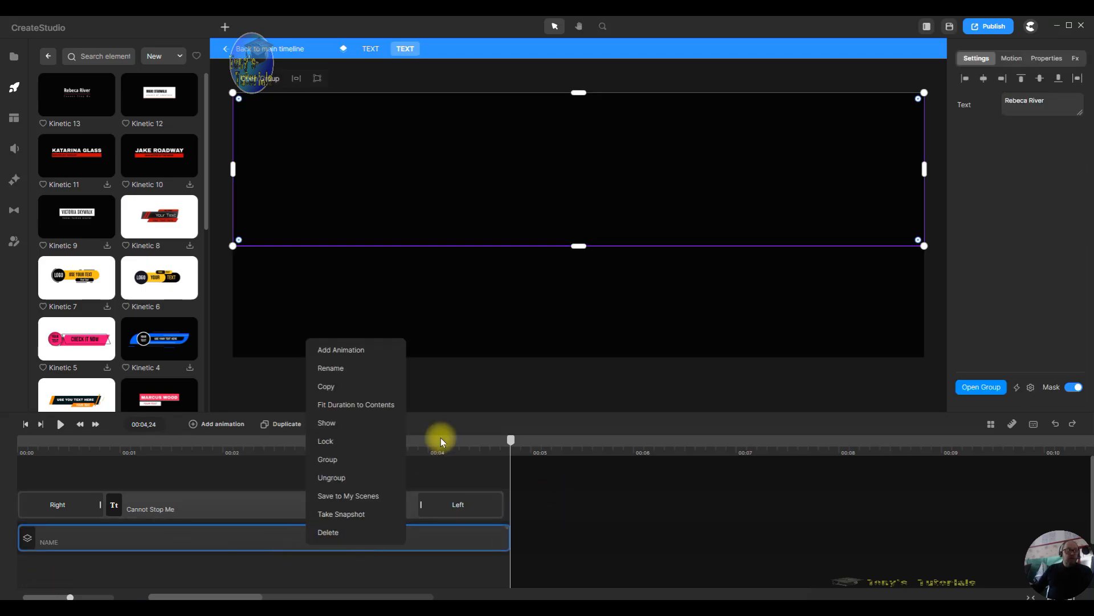
{"action": "left_click", "coordinate": [362, 423]}
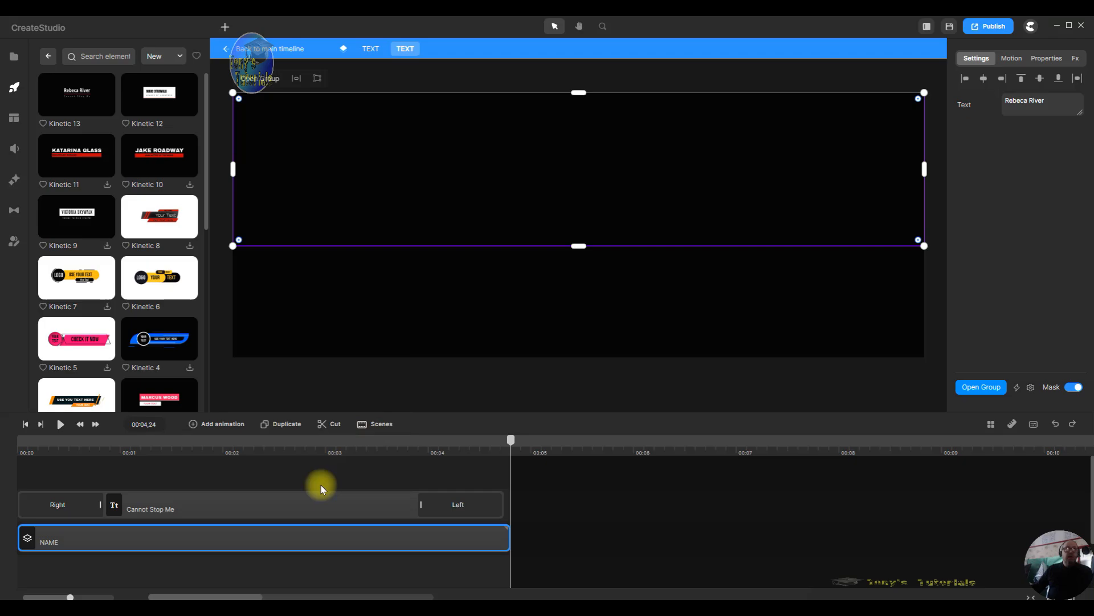
- Open the NAME group for editing and return its timeline to the start
{"action": "left_click_drag", "start_coordinate": [511, 444], "coordinate": [240, 471]}
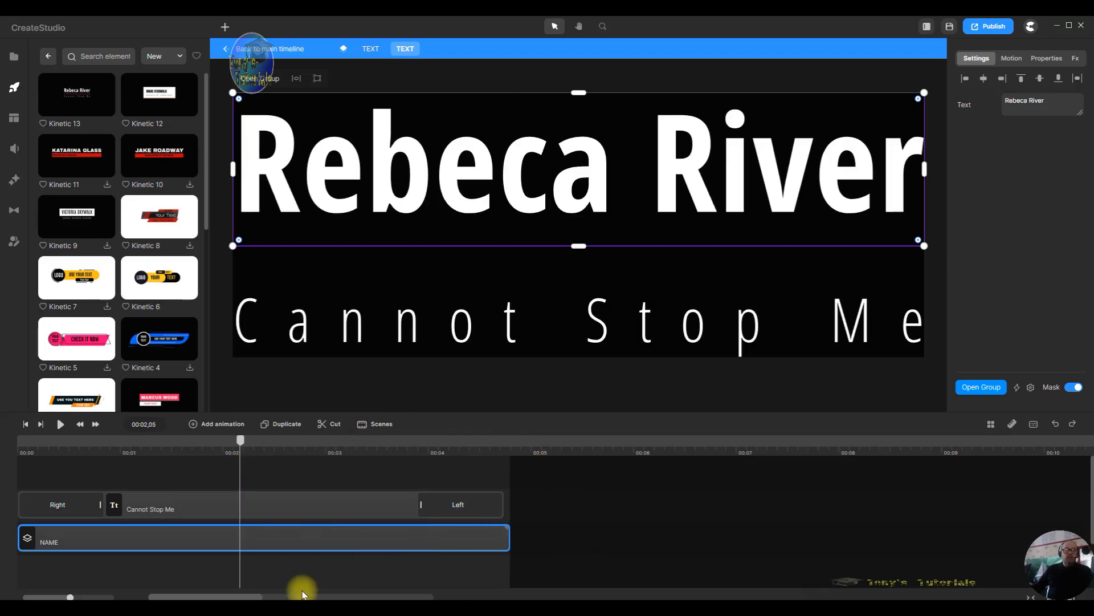
{"action": "double_click", "coordinate": [271, 537]}
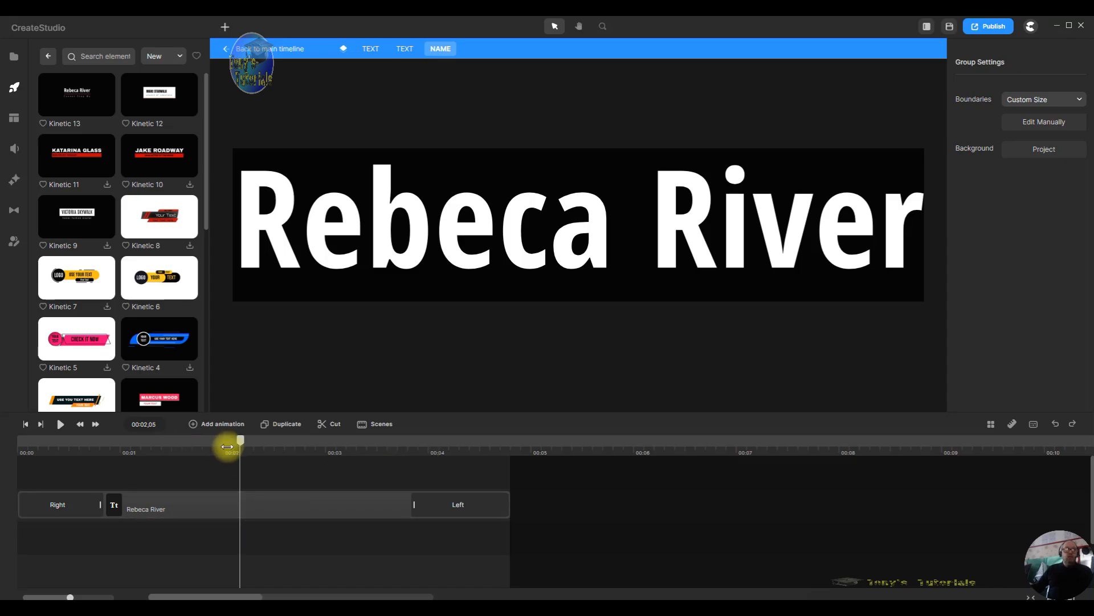
{"action": "left_click_drag", "start_coordinate": [246, 446], "coordinate": [12, 476]}
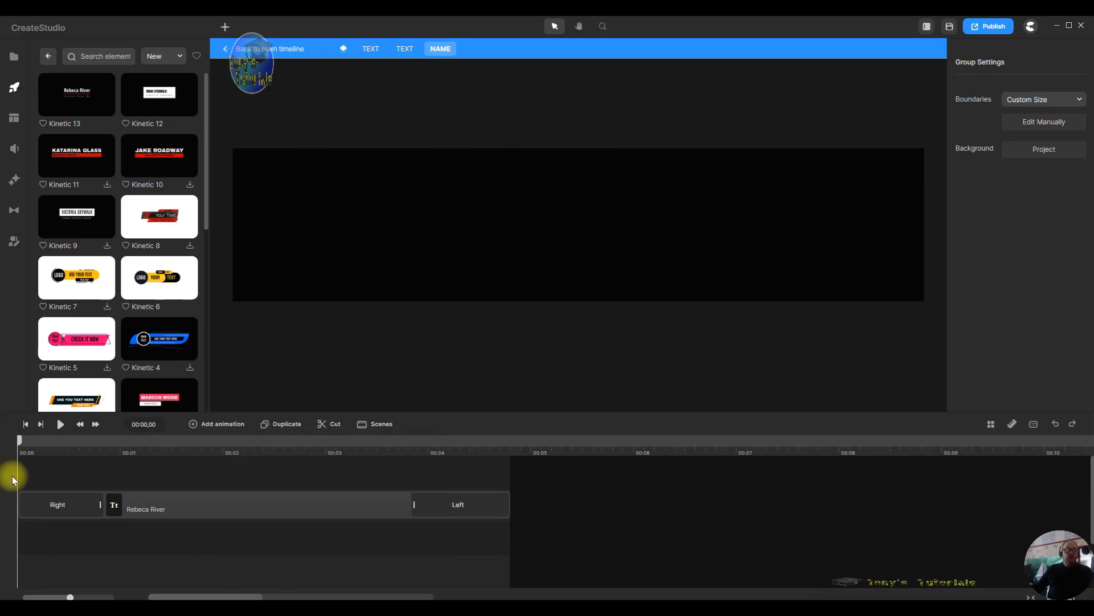
- Duplicate the name text in the NAME group and remove the Right entrance and Left exit animations from the copy
{"action": "right_click", "coordinate": [269, 506]}
{"action": "left_click", "coordinate": [425, 452]}
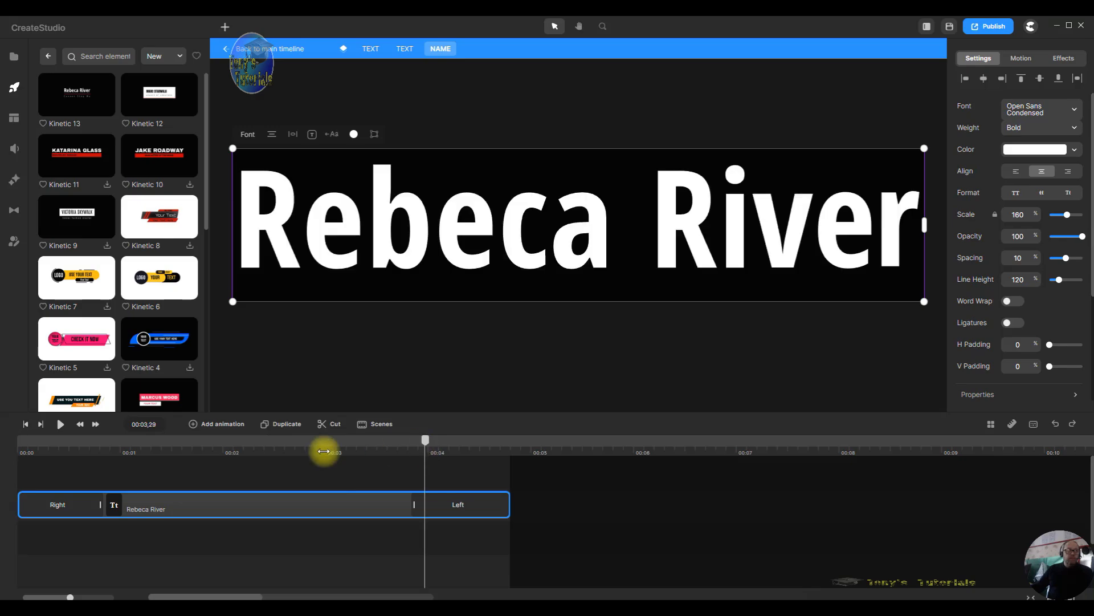
{"action": "left_click", "coordinate": [294, 428]}
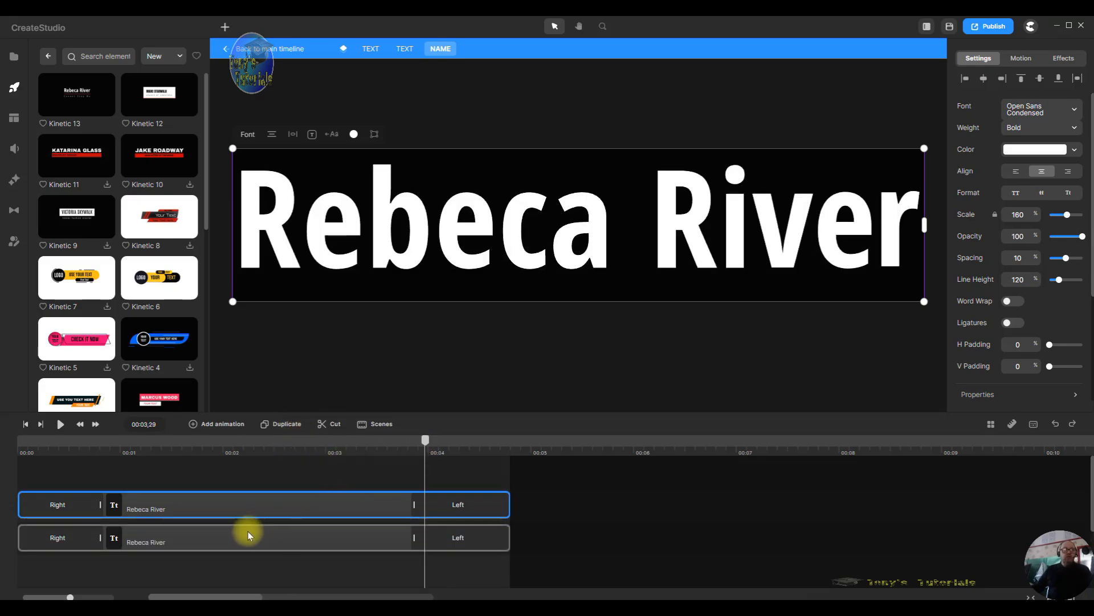
{"action": "left_click", "coordinate": [88, 502]}
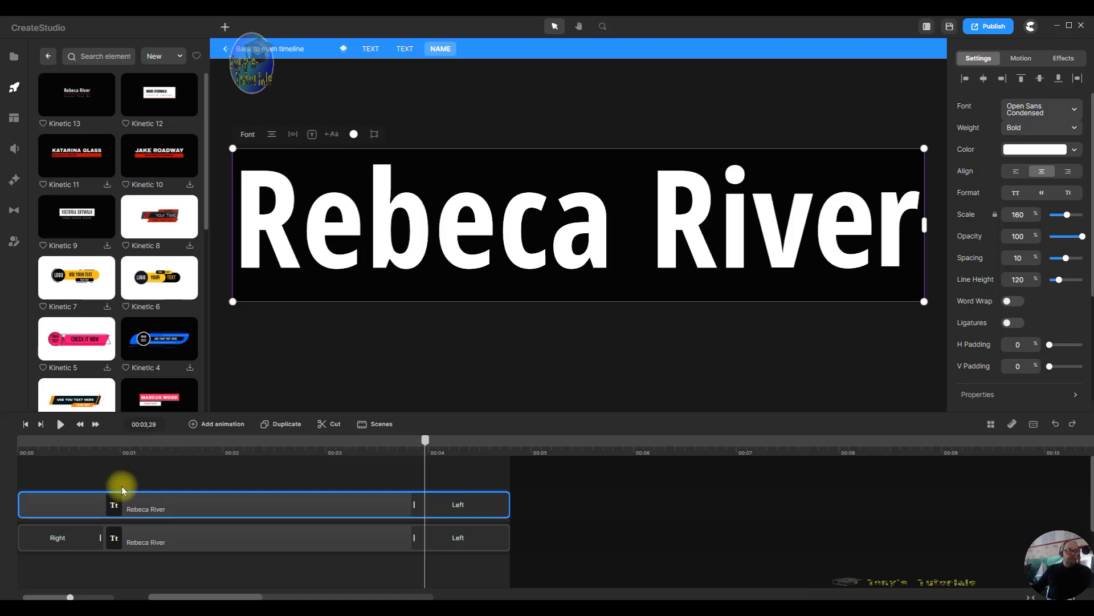
{"action": "left_click", "coordinate": [497, 494]}
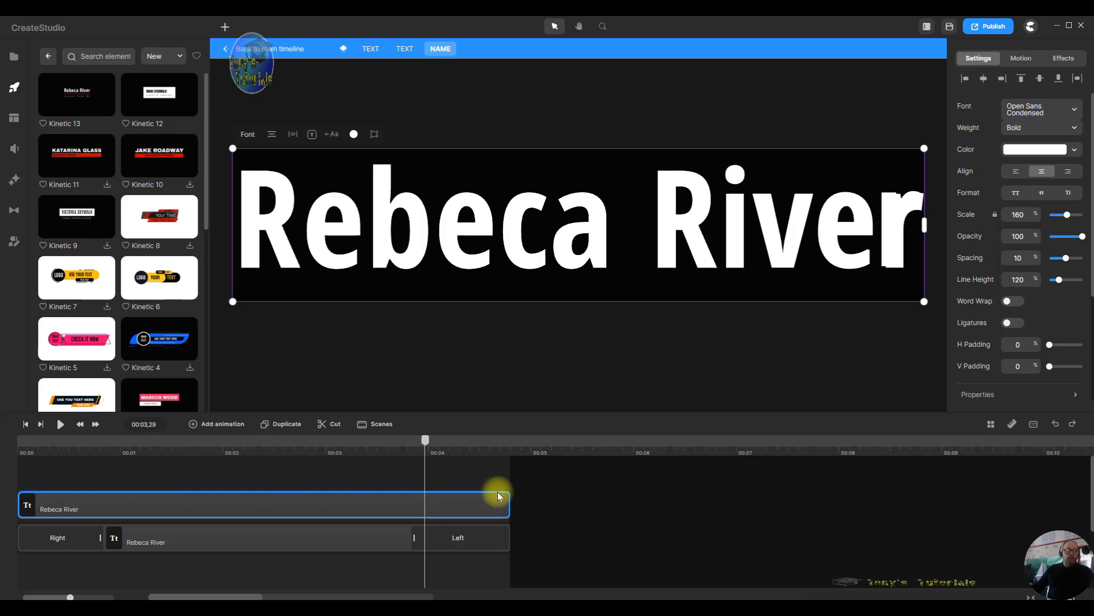
- Check the original name text's entrance settings, and add a Right position entrance animated by Letter to the copied name text
{"action": "left_click_drag", "start_coordinate": [427, 444], "coordinate": [76, 550]}
{"action": "left_click", "coordinate": [76, 550]}
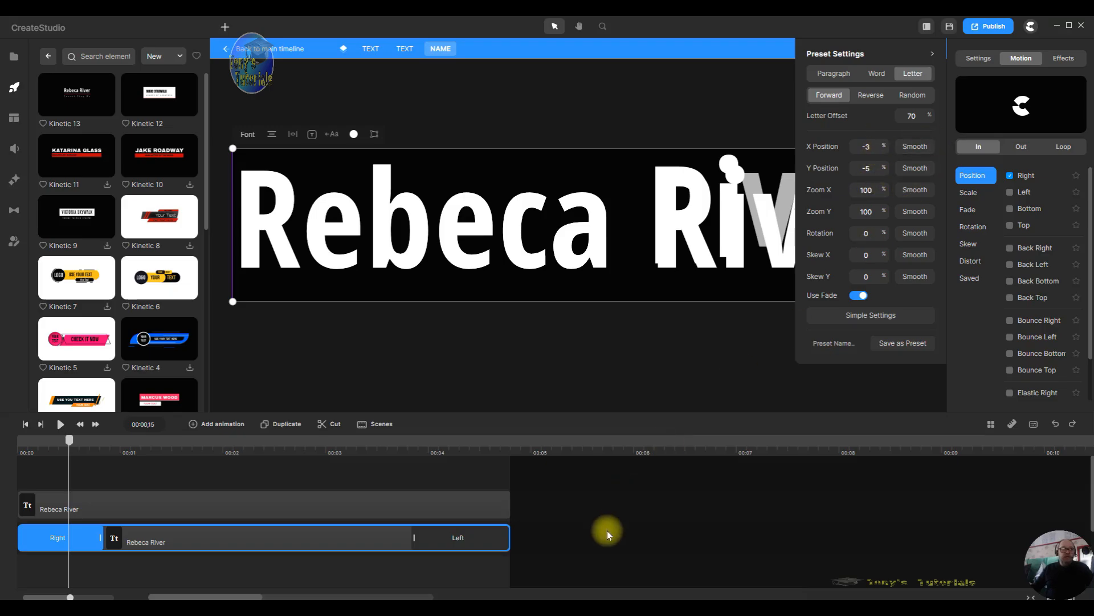
{"action": "left_click", "coordinate": [103, 511]}
{"action": "left_click_drag", "start_coordinate": [67, 455], "coordinate": [44, 445]}
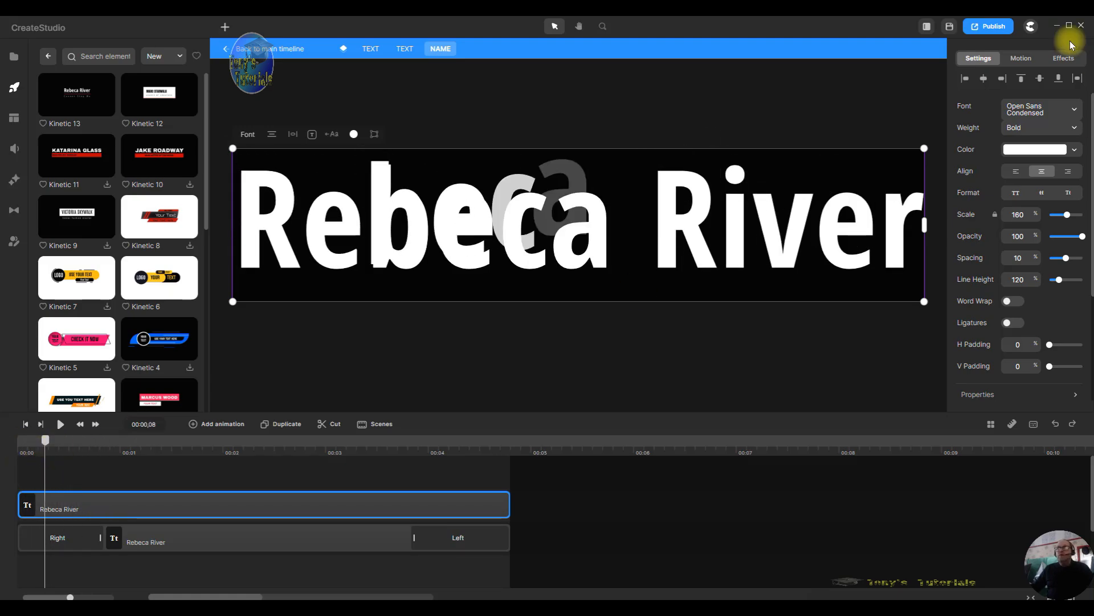
{"action": "left_click", "coordinate": [1012, 61]}
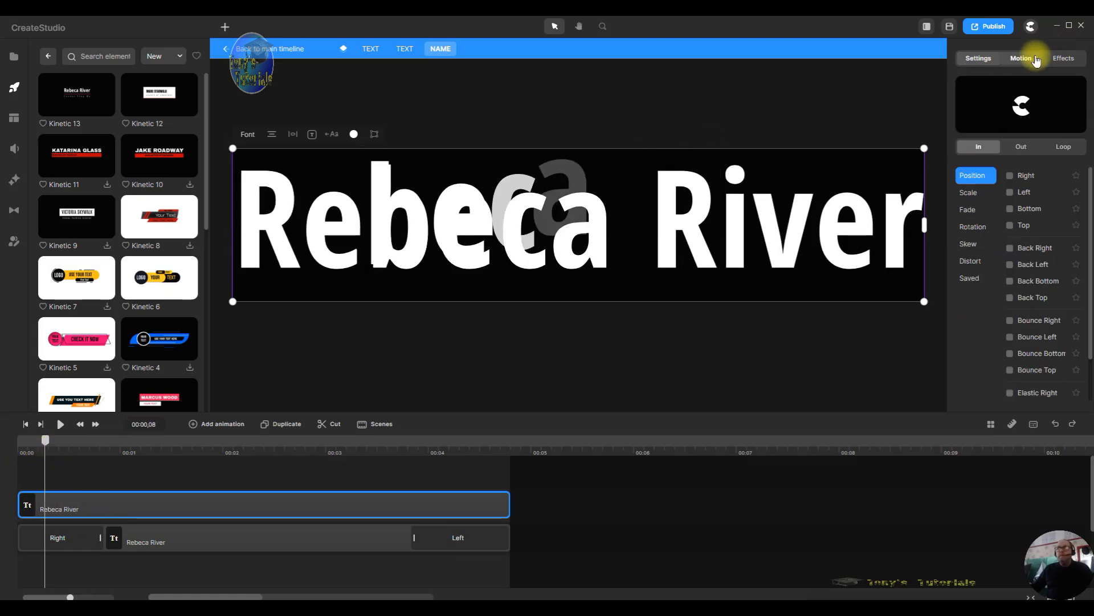
{"action": "left_click", "coordinate": [1018, 176]}
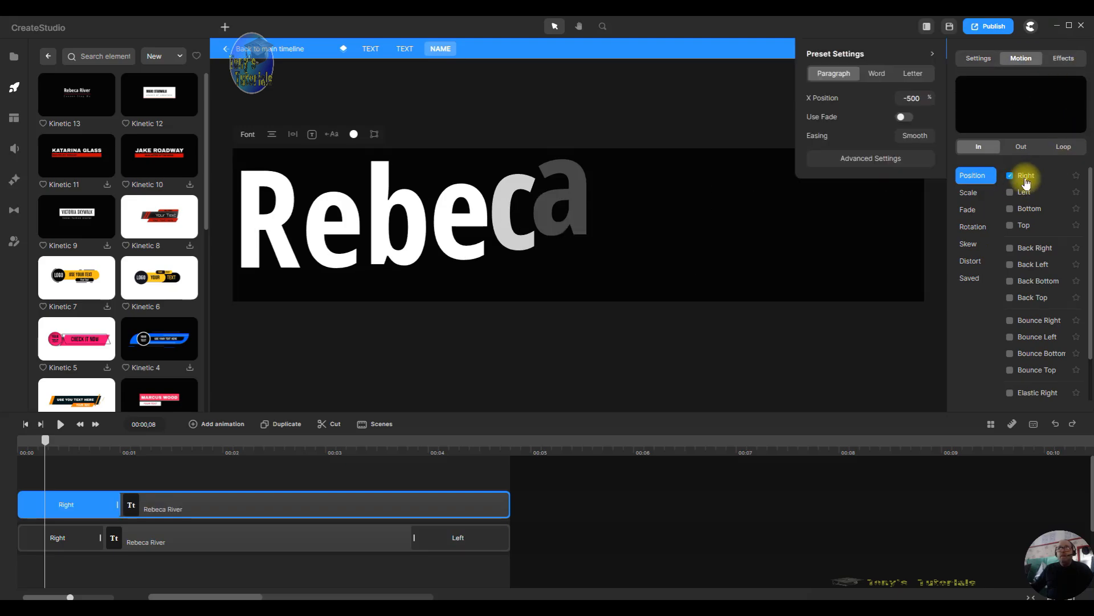
{"action": "left_click", "coordinate": [913, 74]}
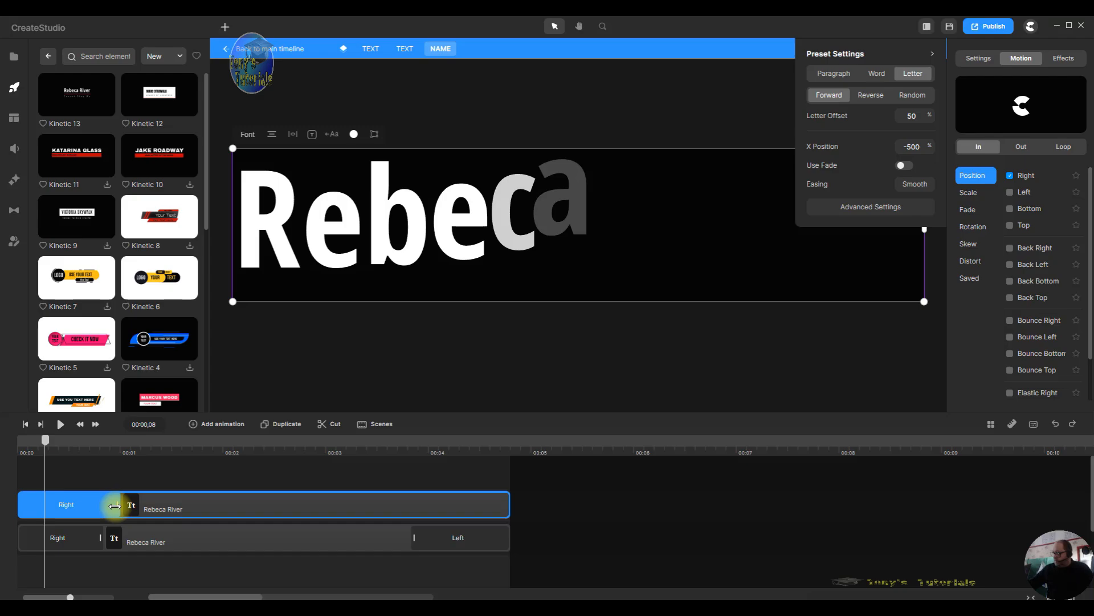
- Shorten the copied name text's Right entrance to end at 00:00,25 like the original's, and recheck the original's entrance settings
{"action": "left_click_drag", "start_coordinate": [102, 457], "coordinate": [111, 456]}
{"action": "left_click_drag", "start_coordinate": [110, 456], "coordinate": [101, 459]}
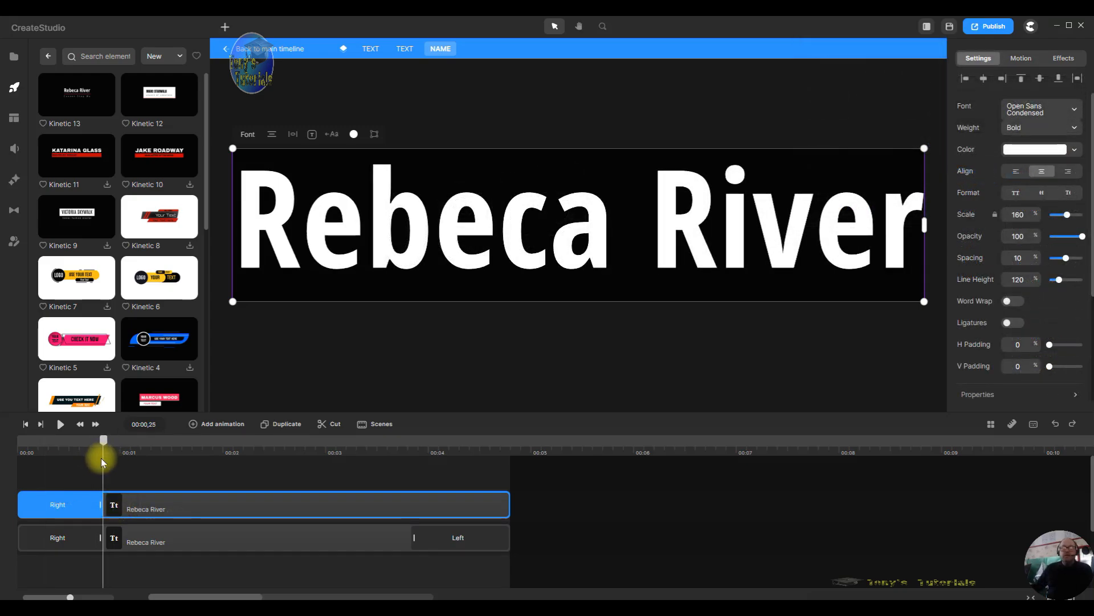
{"action": "left_click", "coordinate": [70, 541]}
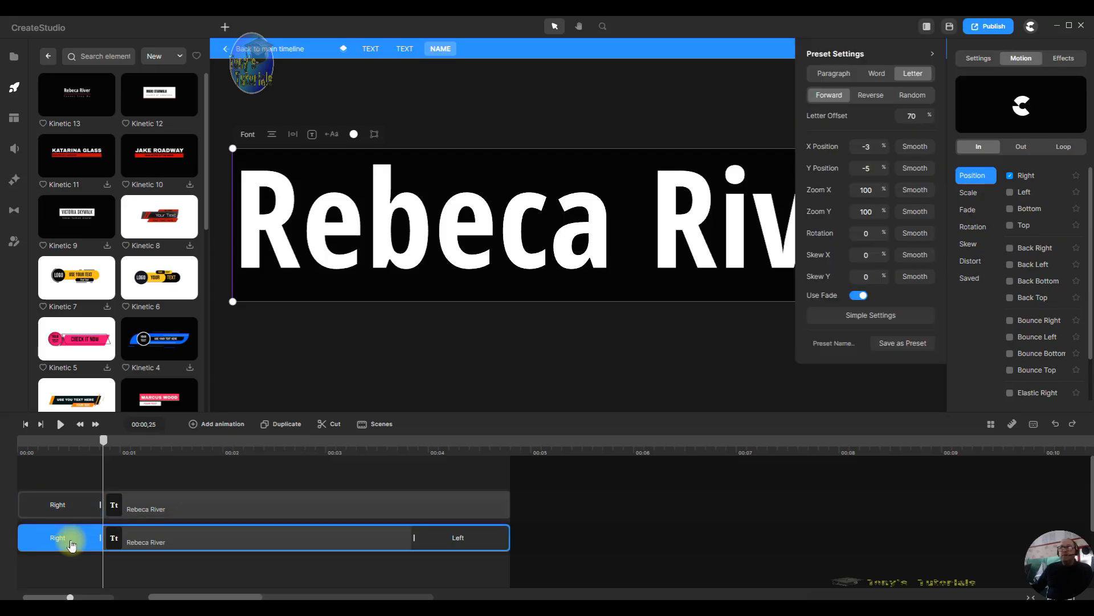
{"action": "left_click", "coordinate": [91, 512]}
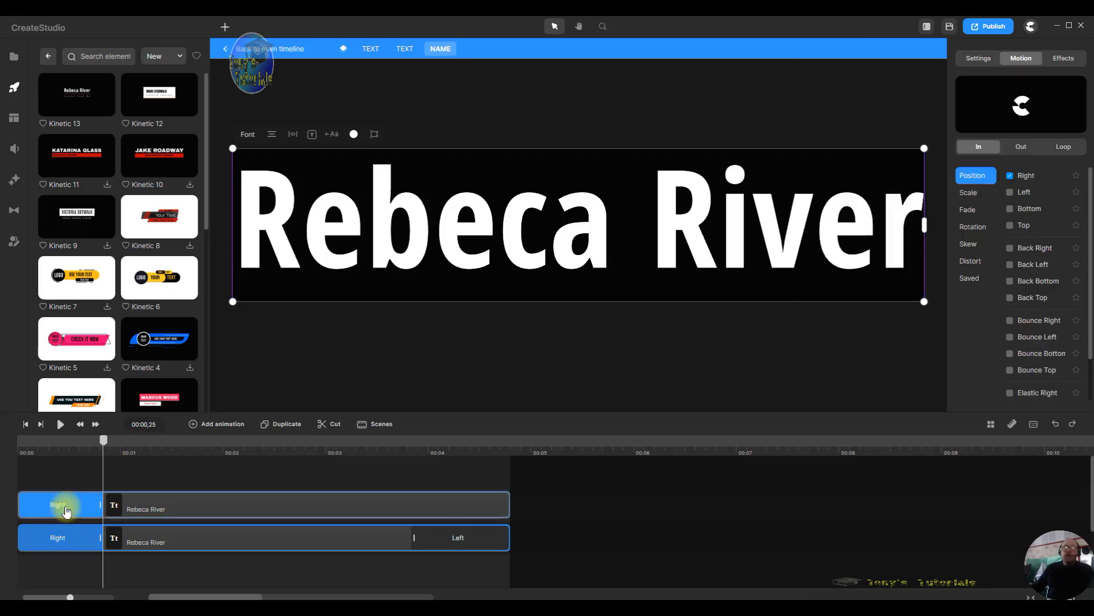
- Set the copied name text's Right entrance to Letter Offset 70% and X Position -3%
{"action": "left_click_drag", "start_coordinate": [101, 440], "coordinate": [76, 439]}
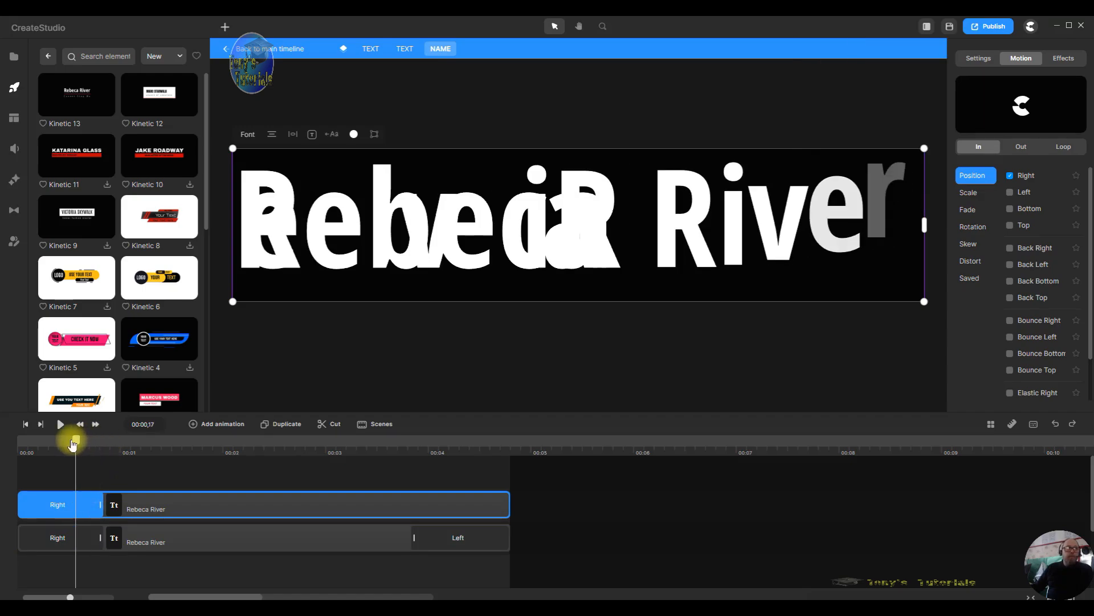
{"action": "left_click", "coordinate": [78, 505]}
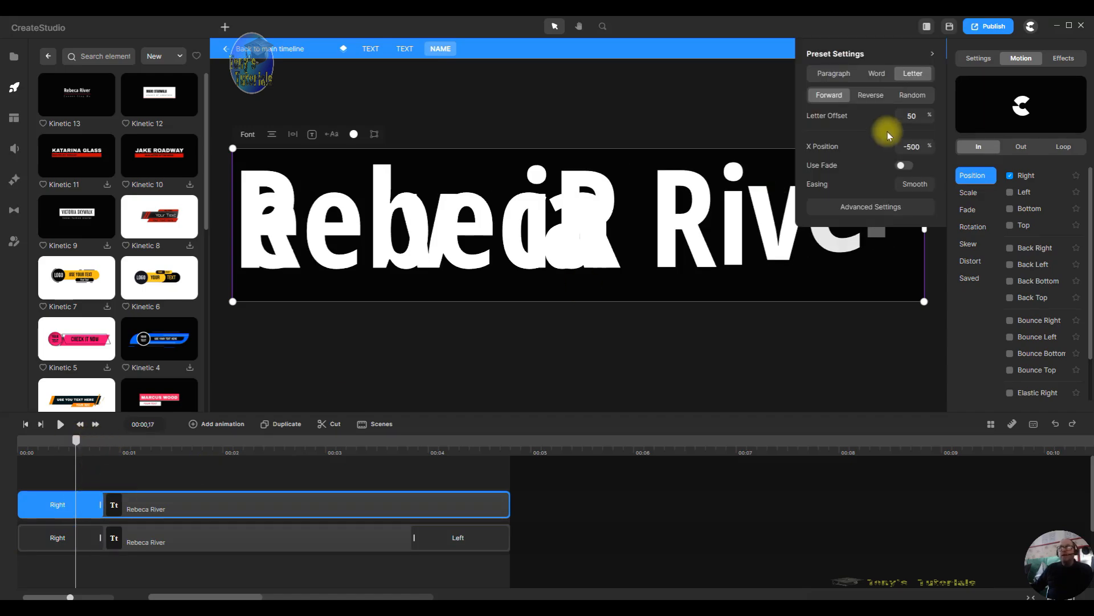
{"action": "double_click", "coordinate": [915, 115]}
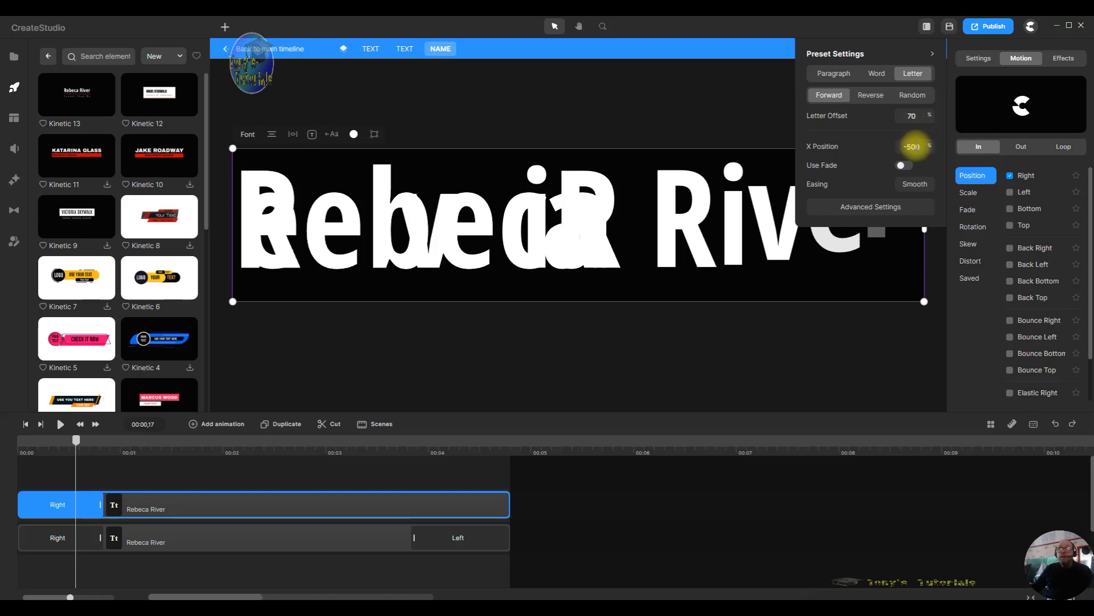
{"action": "left_click", "coordinate": [911, 145]}
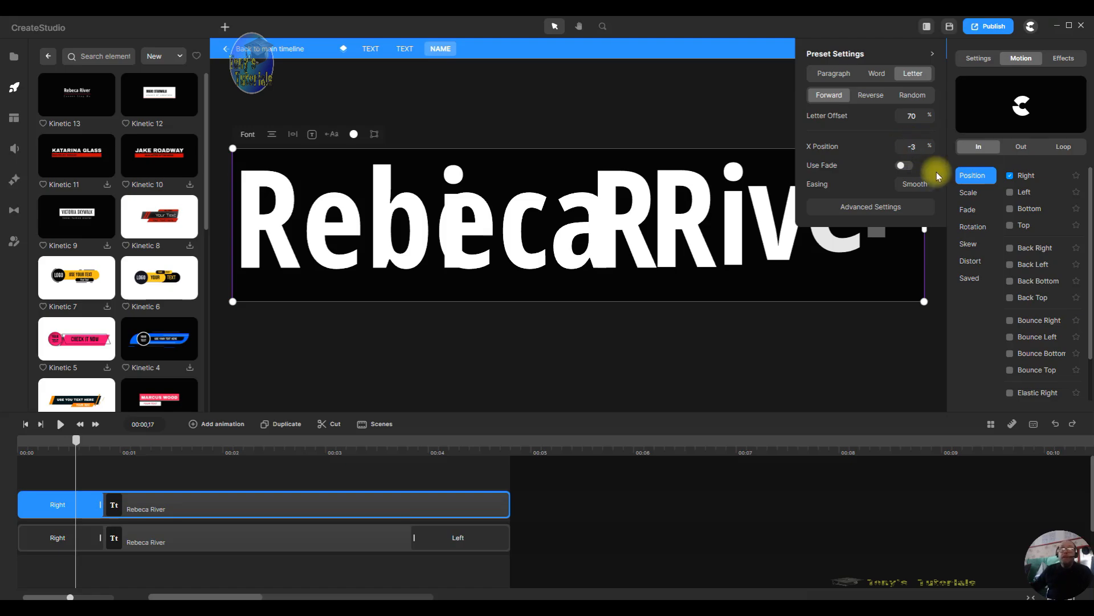
- In the advanced settings of the copied name text's Right entrance, set Y Position to -5% and enable Use Fade
{"action": "left_click", "coordinate": [883, 207]}
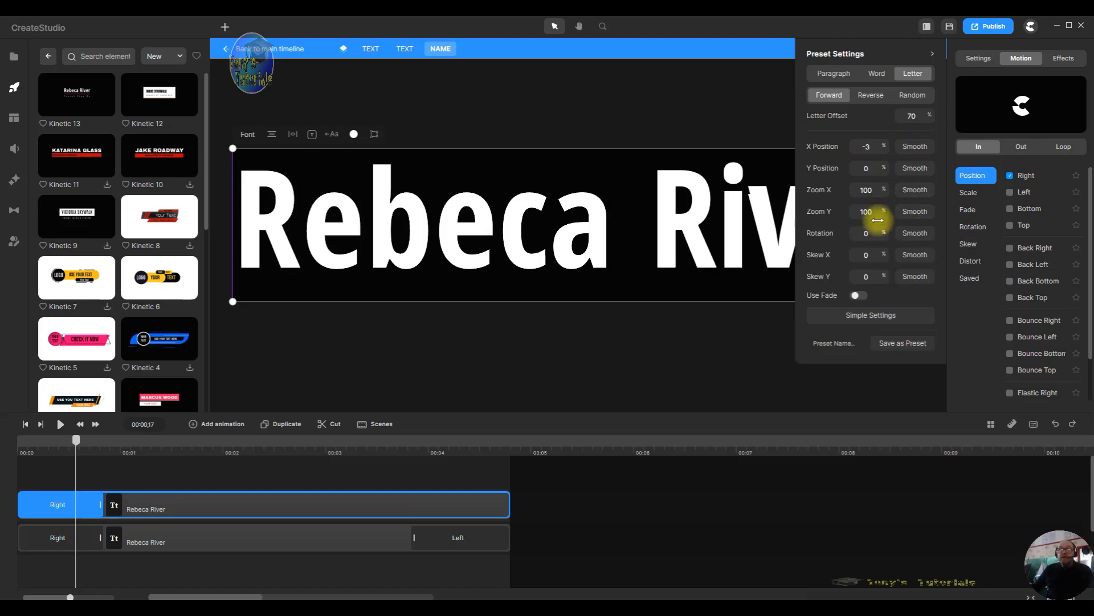
{"action": "left_click", "coordinate": [876, 170]}
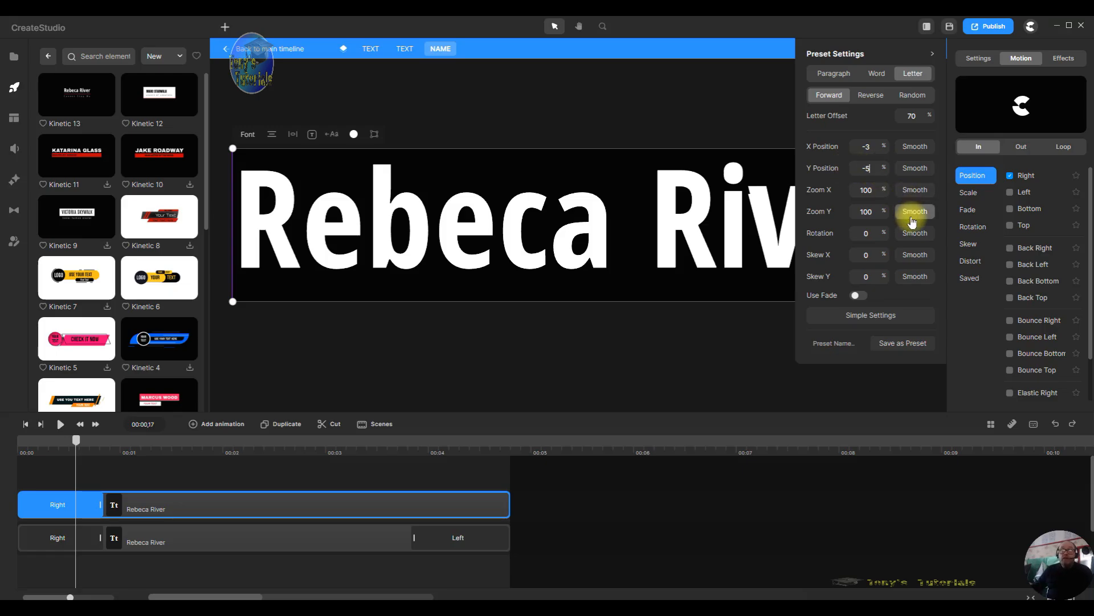
{"action": "left_click", "coordinate": [855, 295]}
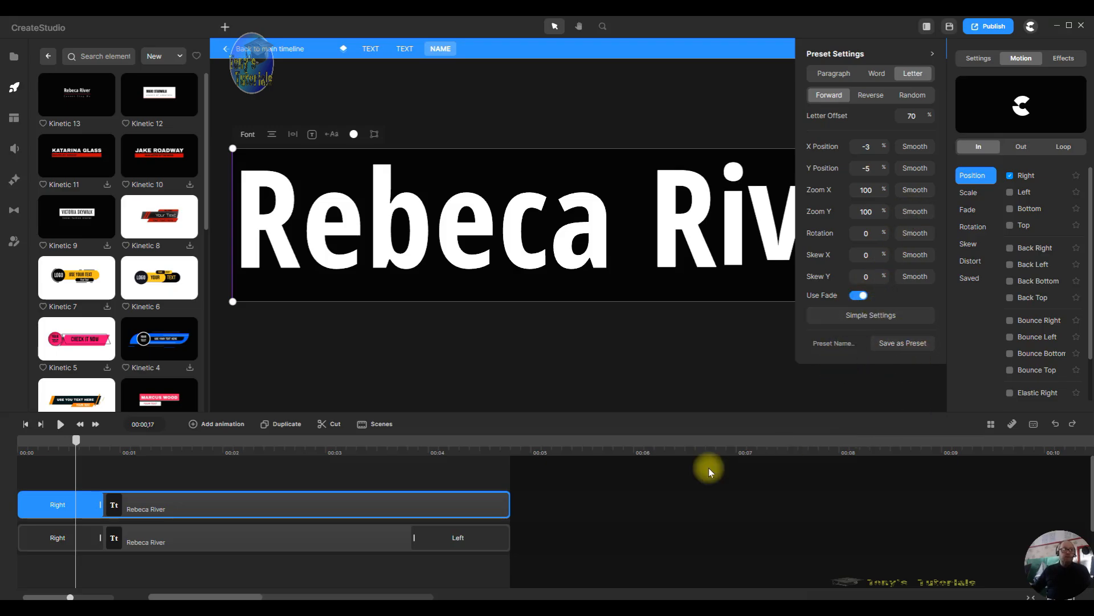
- Hide the original name text and play the timeline from the start to preview the copy's entrance
{"action": "left_click_drag", "start_coordinate": [81, 446], "coordinate": [19, 448]}
{"action": "left_click", "coordinate": [112, 547], "text": "shift"}
{"action": "right_click", "coordinate": [289, 546]}
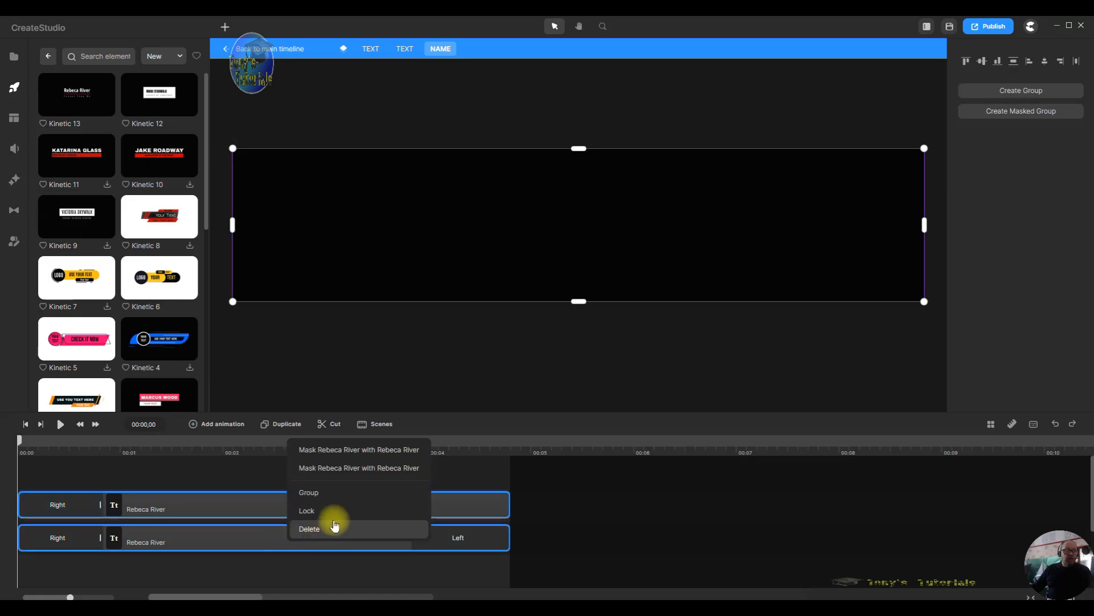
{"action": "left_click", "coordinate": [216, 541]}
{"action": "right_click", "coordinate": [235, 542]}
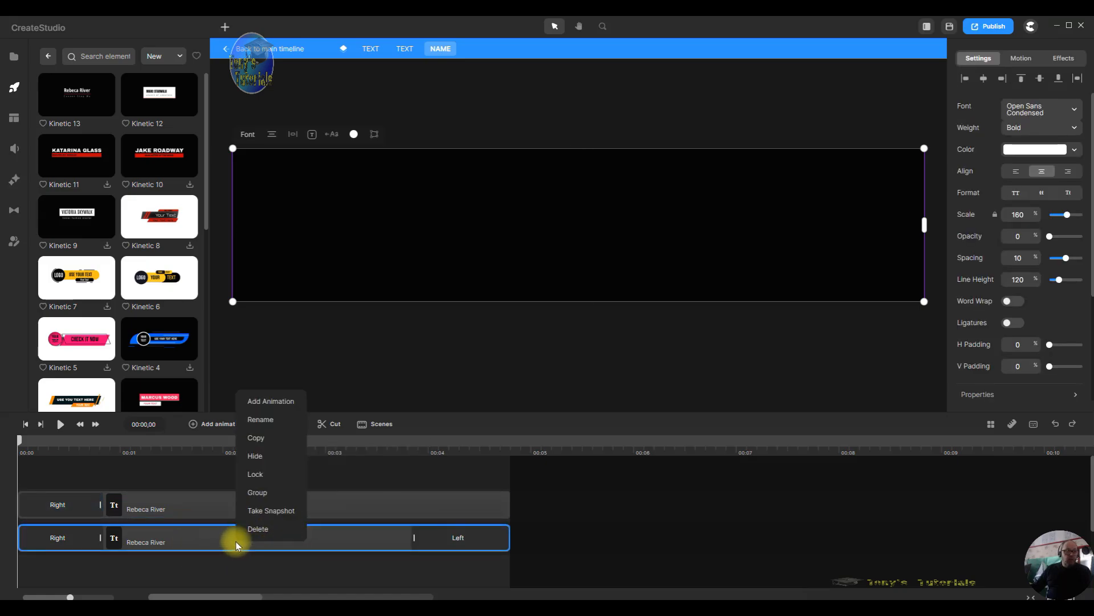
{"action": "left_click", "coordinate": [289, 464]}
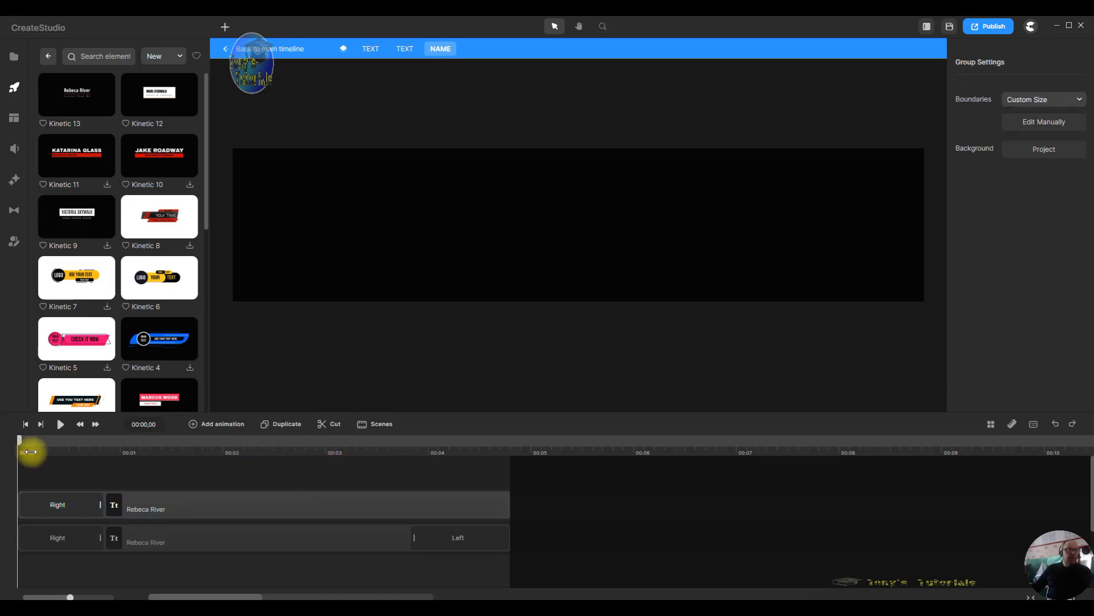
{"action": "left_click", "coordinate": [68, 425]}
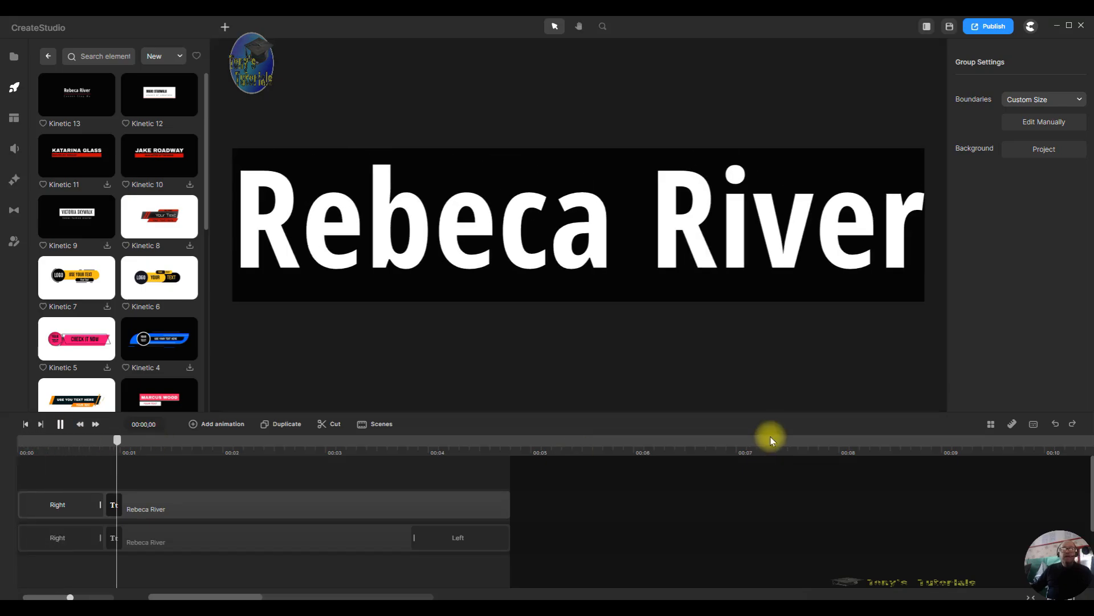
{"action": "left_click", "coordinate": [60, 424]}
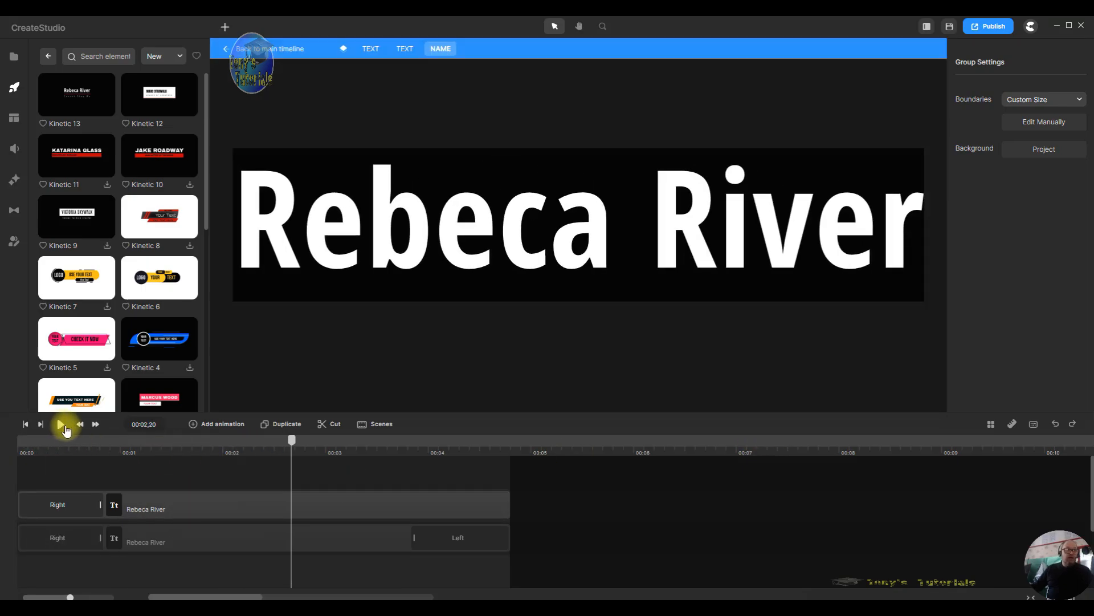
- Hide the copied name text, show the original, and play from the start to compare its entrance
{"action": "right_click", "coordinate": [243, 507]}
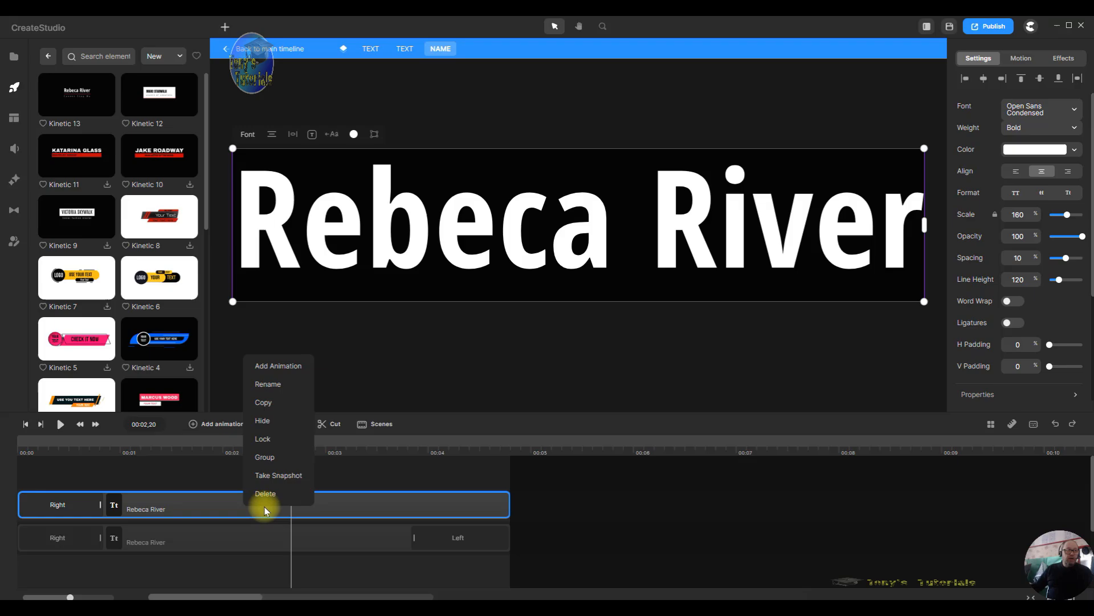
{"action": "left_click", "coordinate": [291, 431]}
{"action": "right_click", "coordinate": [228, 539]}
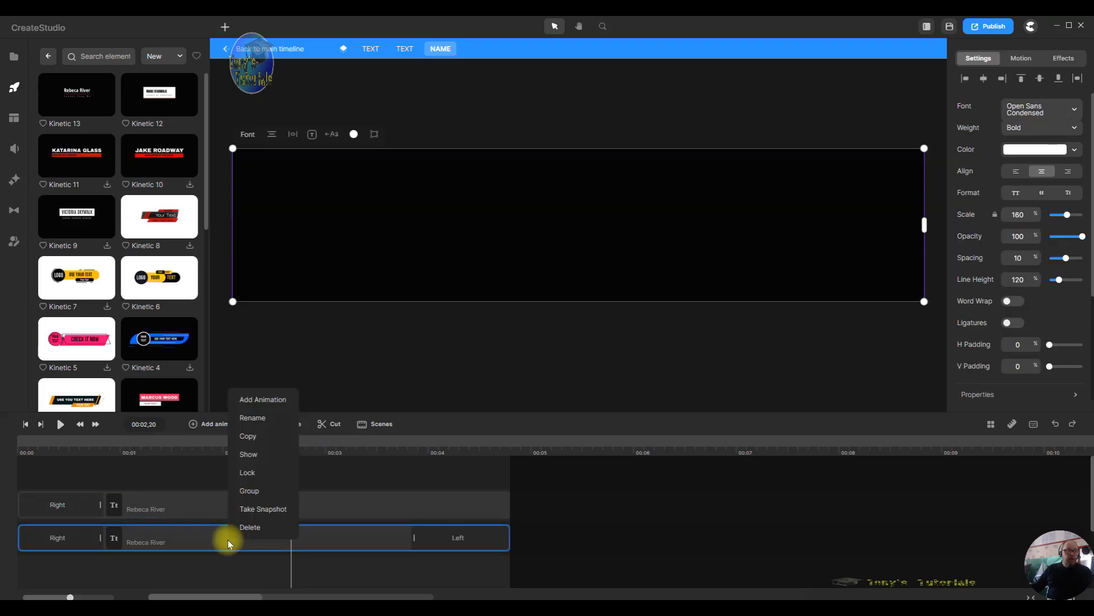
{"action": "left_click", "coordinate": [276, 465]}
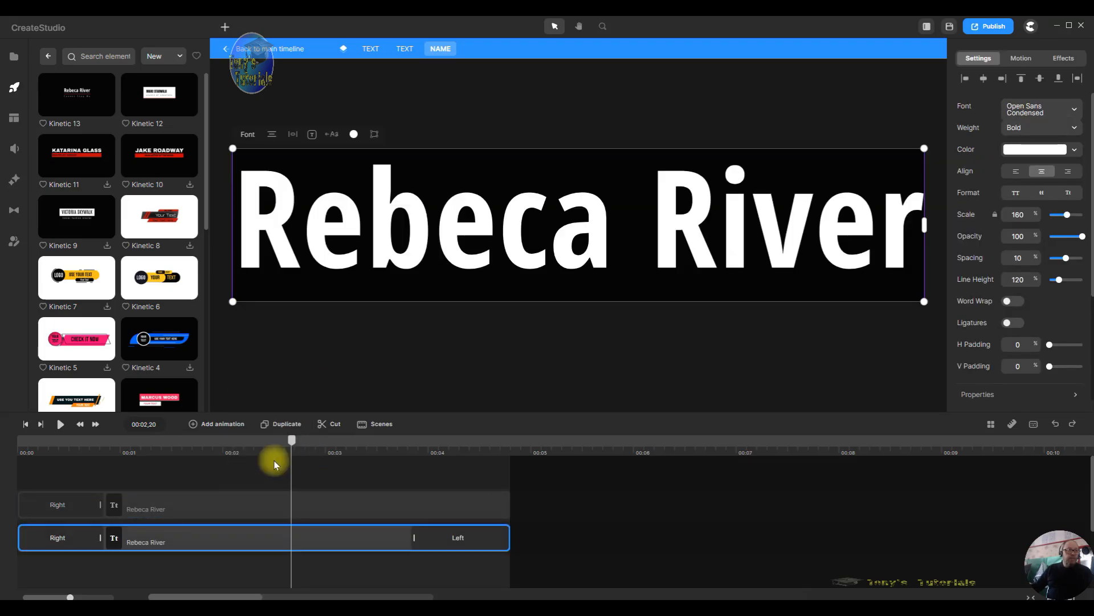
{"action": "left_click", "coordinate": [25, 424]}
{"action": "left_click", "coordinate": [60, 424]}
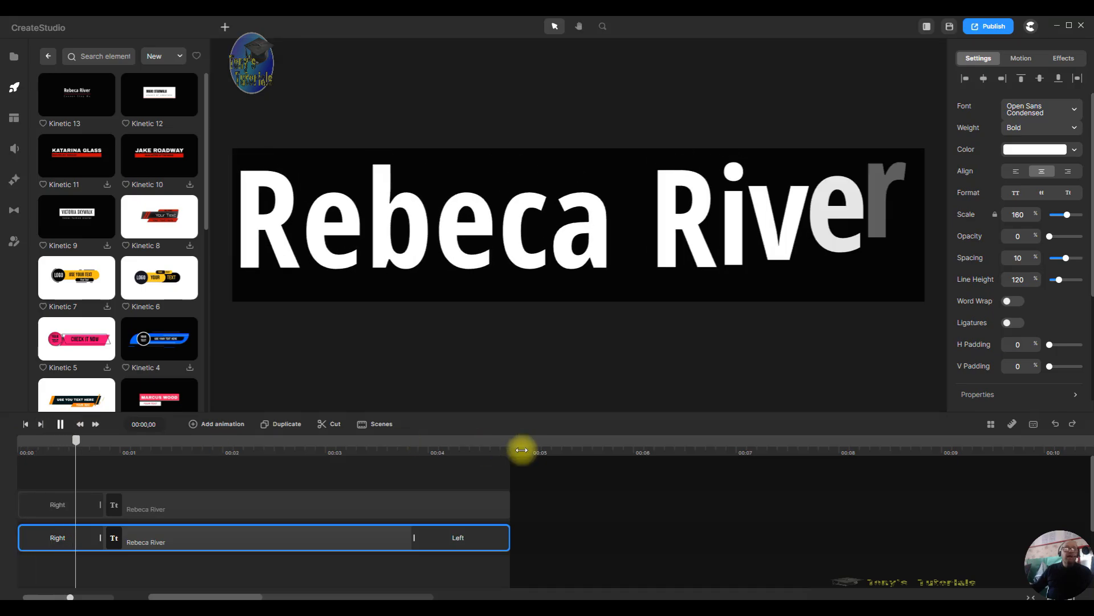
{"action": "left_click", "coordinate": [60, 424]}
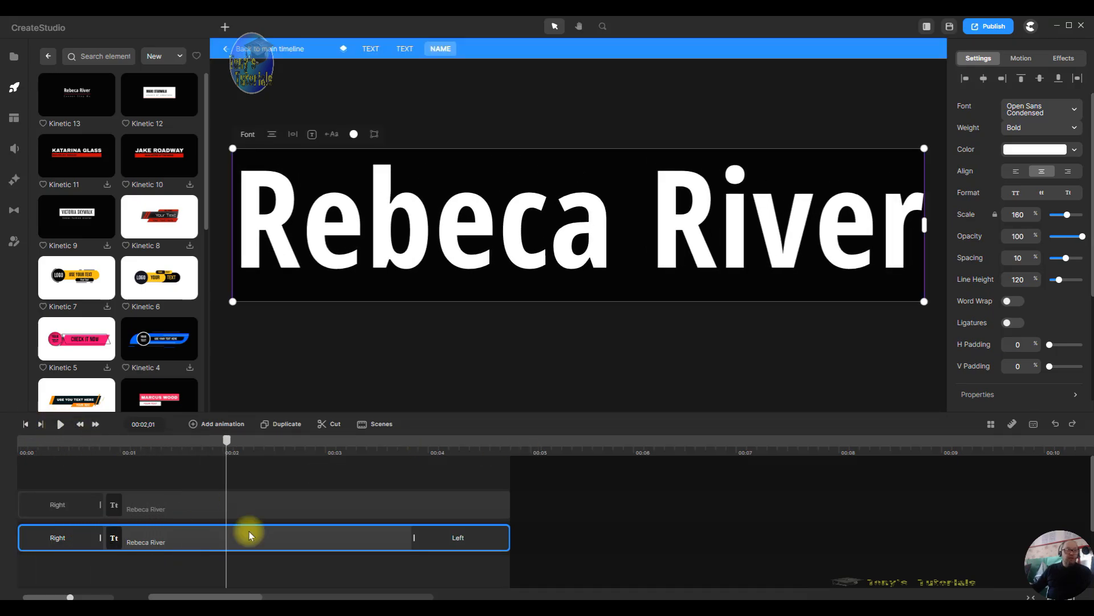
- Show the copied name text again alongside the original
{"action": "right_click", "coordinate": [346, 506], "text": "shift"}
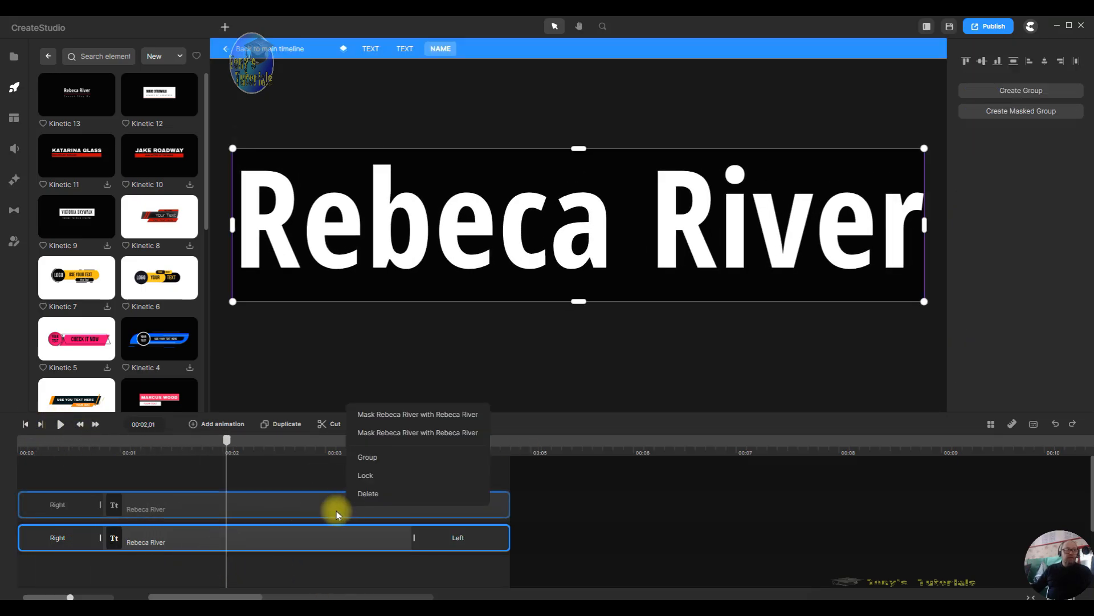
{"action": "right_click", "coordinate": [264, 505]}
{"action": "left_click", "coordinate": [684, 538]}
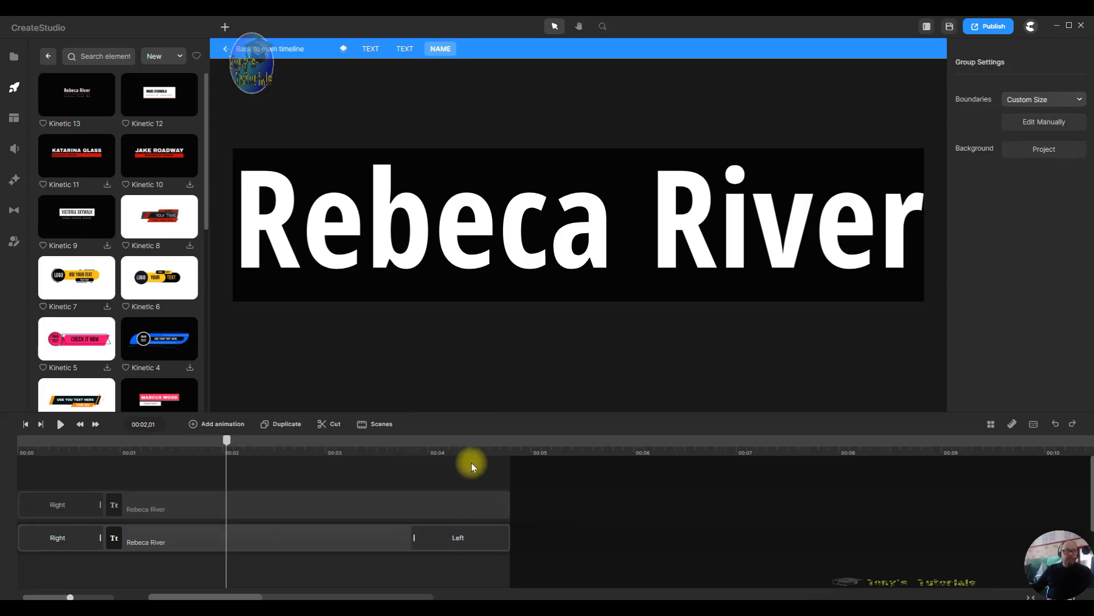
{"action": "right_click", "coordinate": [356, 506]}
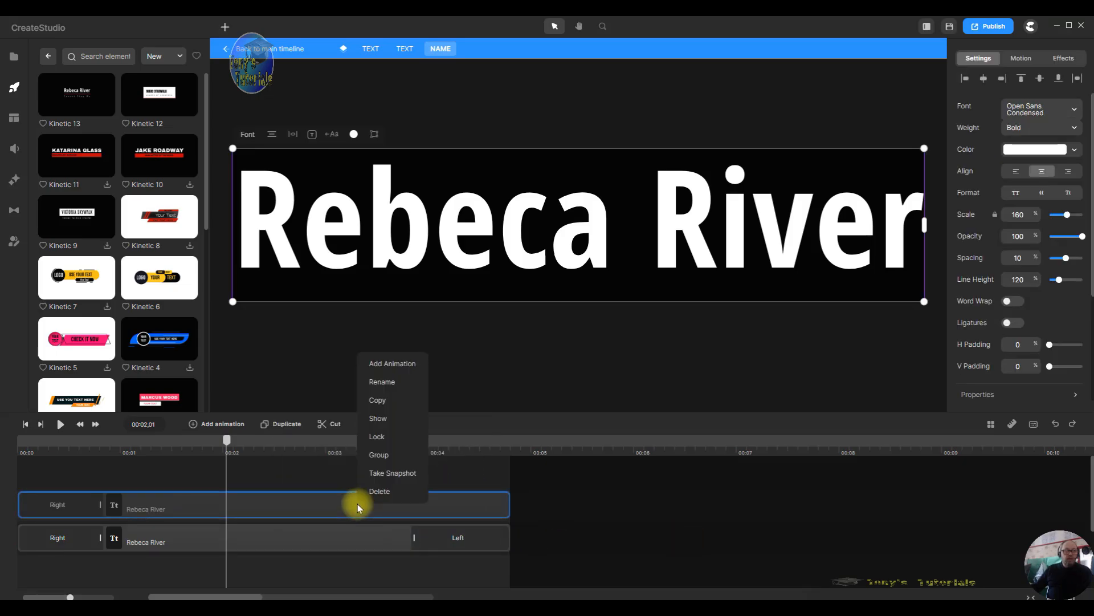
{"action": "left_click", "coordinate": [417, 418]}
- Inspect the advanced settings of the original name text's Left exit animation
{"action": "left_click_drag", "start_coordinate": [232, 446], "coordinate": [425, 447]}
{"action": "left_click", "coordinate": [471, 546]}
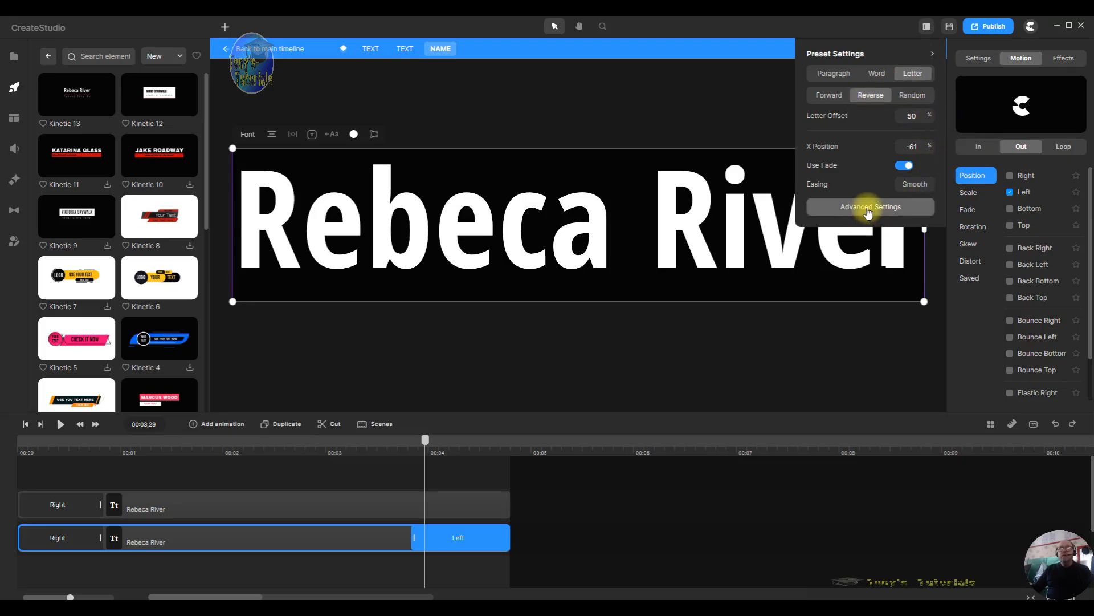
{"action": "left_click", "coordinate": [867, 211]}
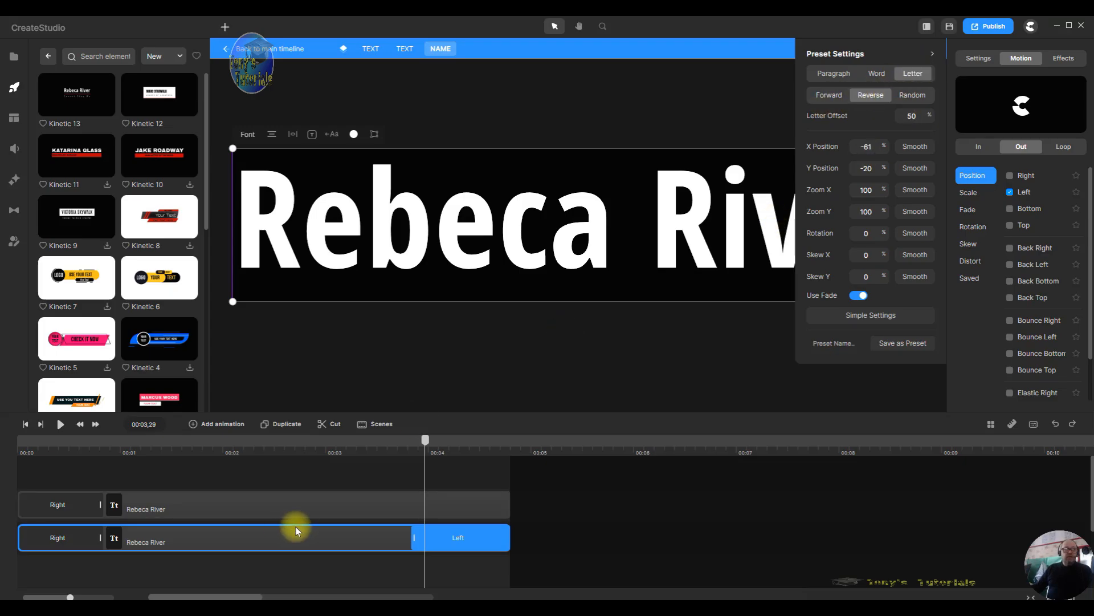
- Add a Left position exit at about 00:03,25 to the copied name text, animated by Letter in Reverse order
{"action": "left_click_drag", "start_coordinate": [426, 441], "coordinate": [415, 445]}
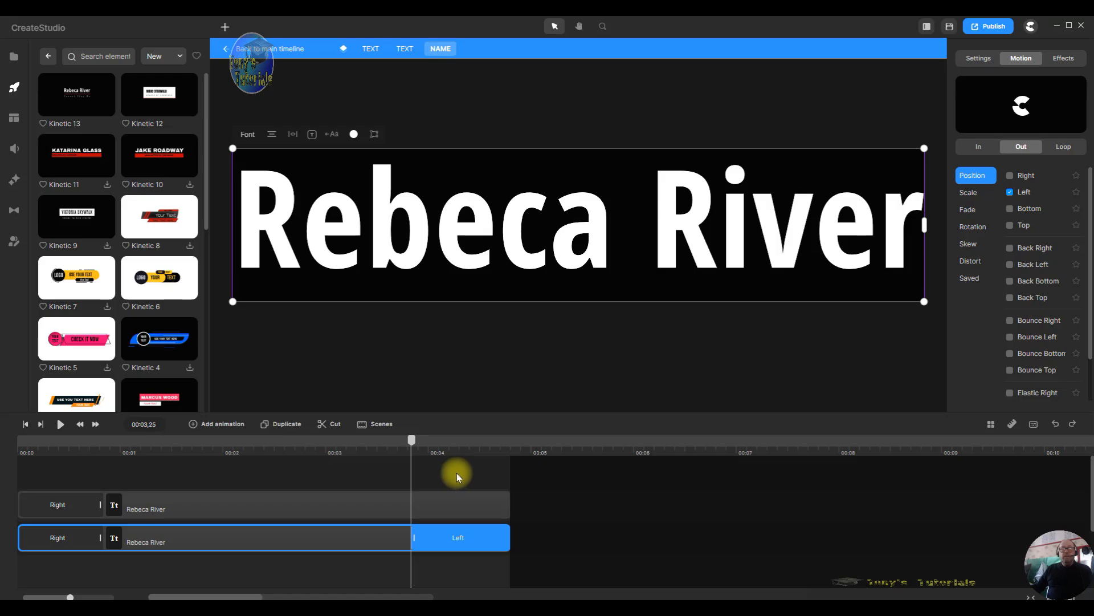
{"action": "left_click", "coordinate": [446, 504]}
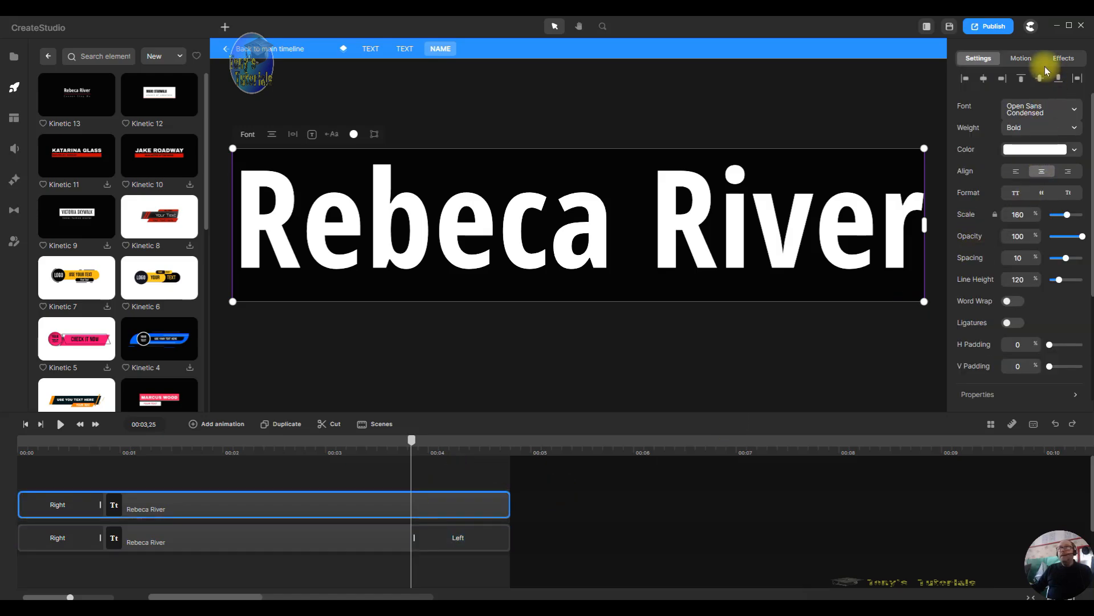
{"action": "left_click", "coordinate": [1021, 58]}
{"action": "left_click", "coordinate": [1040, 148]}
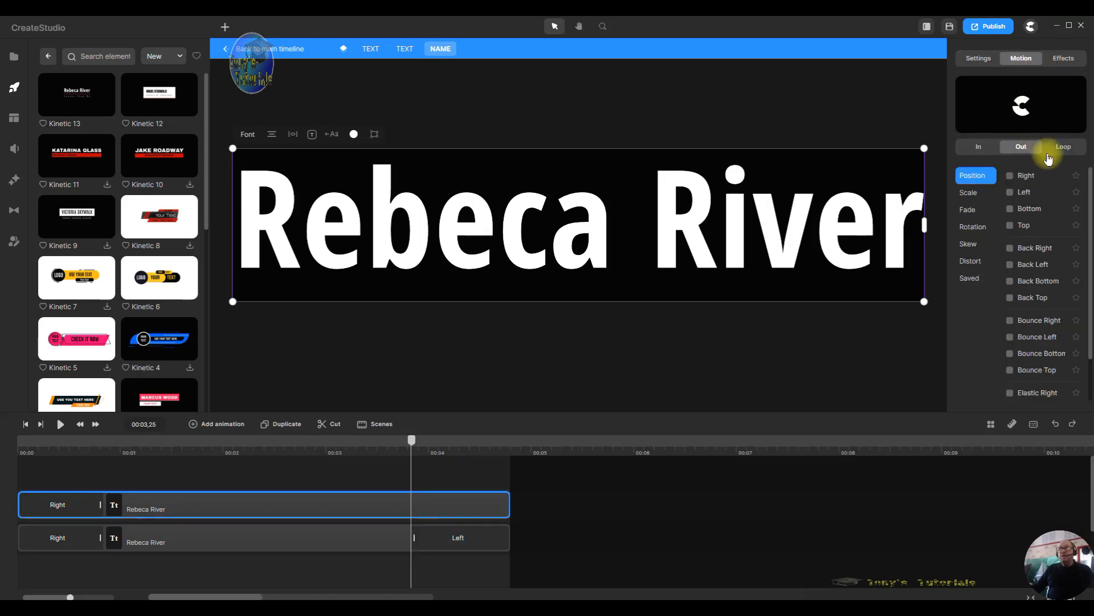
{"action": "left_click", "coordinate": [1011, 192]}
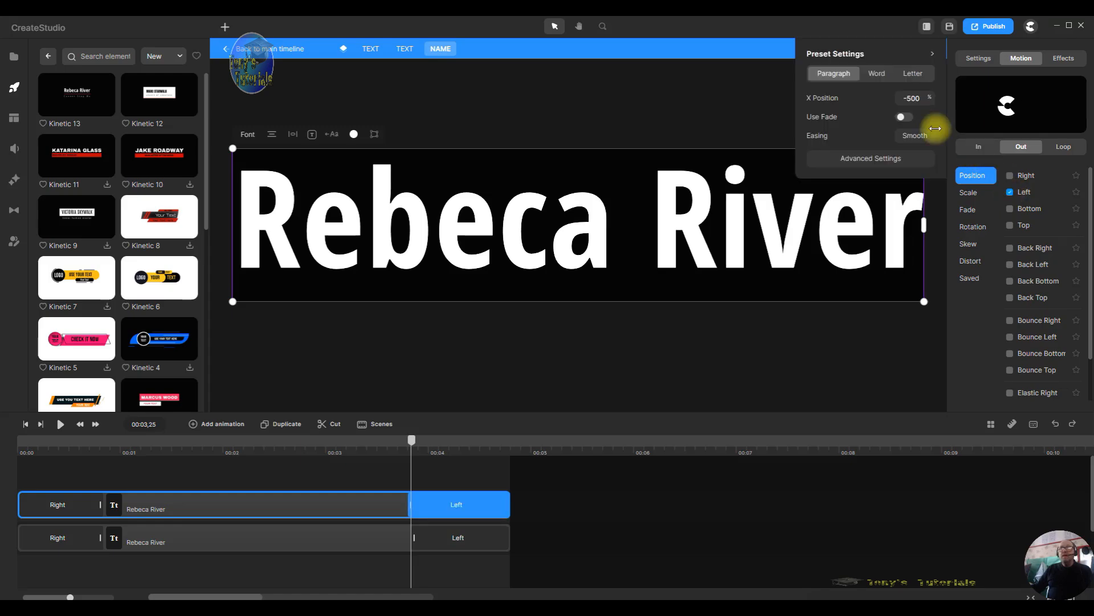
{"action": "left_click", "coordinate": [912, 73]}
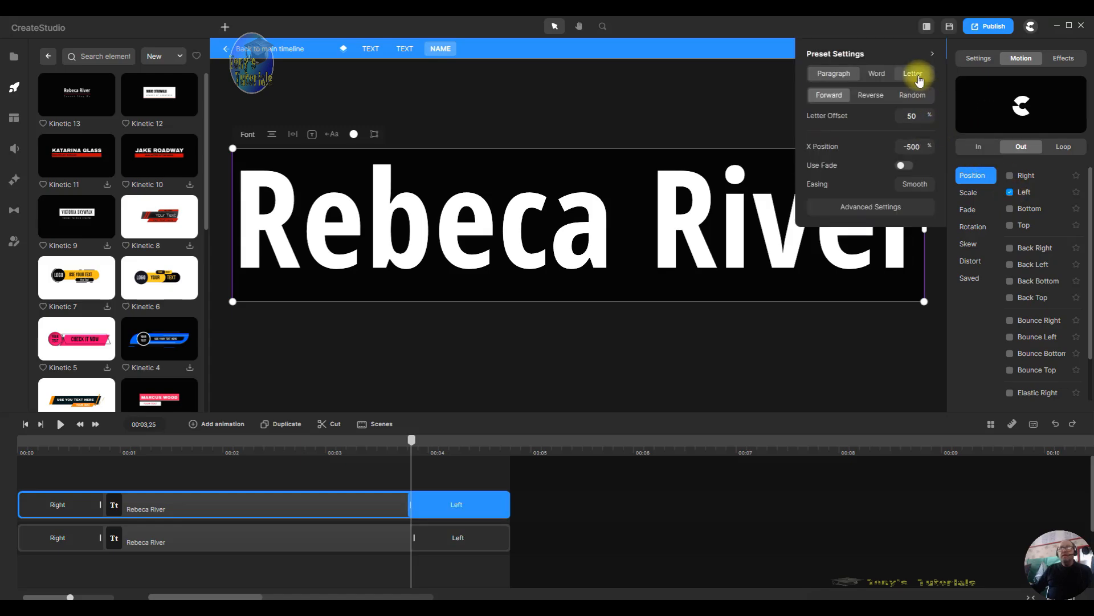
{"action": "left_click", "coordinate": [879, 102]}
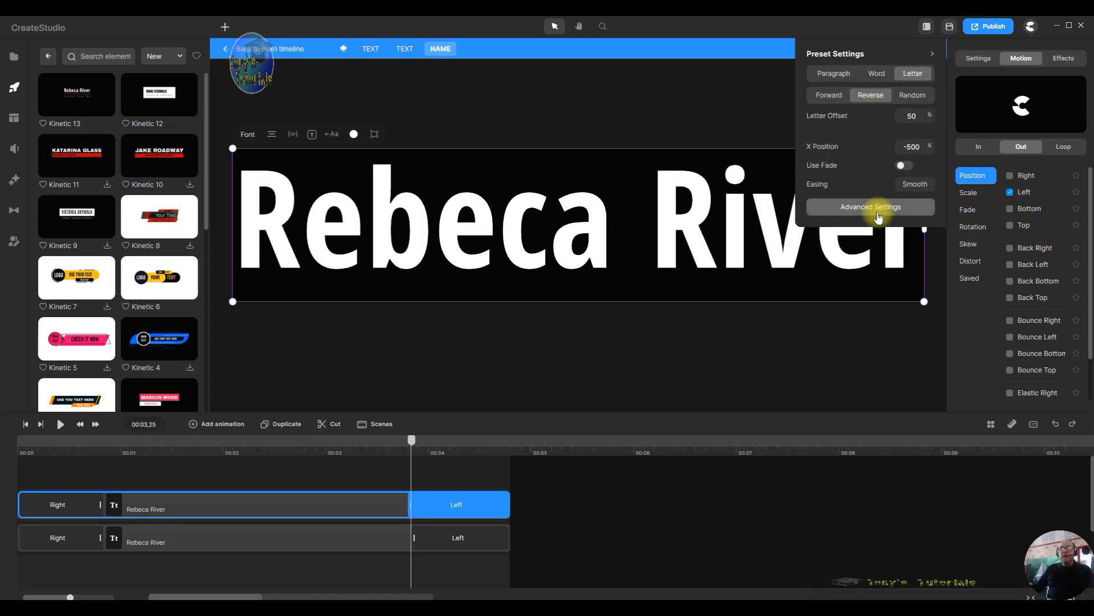
- Set the copy's Left exit to X Position -61% and Y Position -20% with Use Fade on, and align its start with the original's exit
{"action": "left_click", "coordinate": [879, 215]}
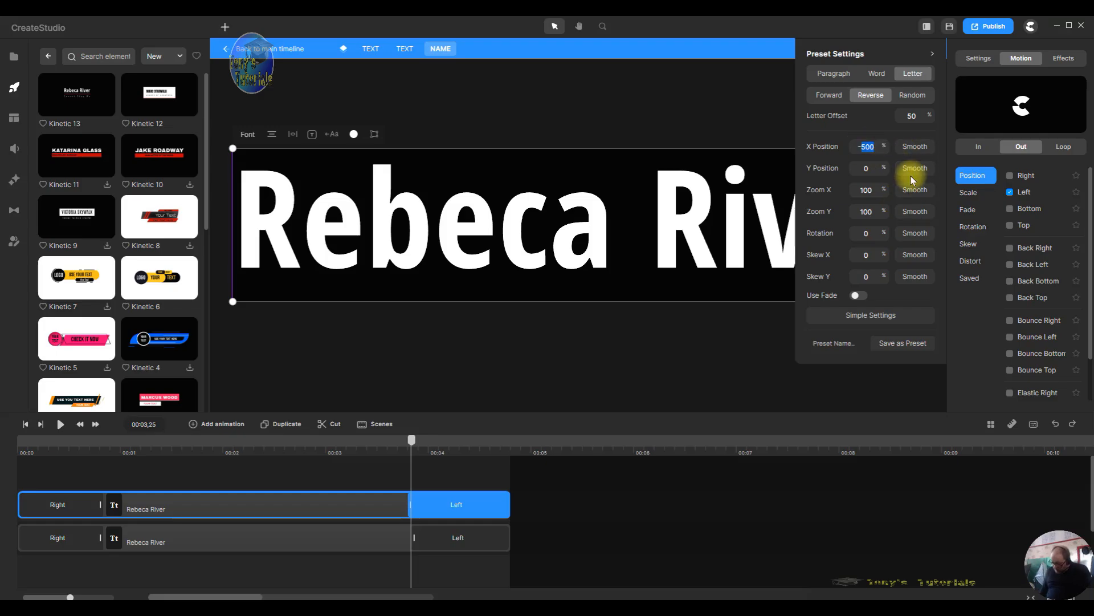
{"action": "left_click", "coordinate": [866, 168]}
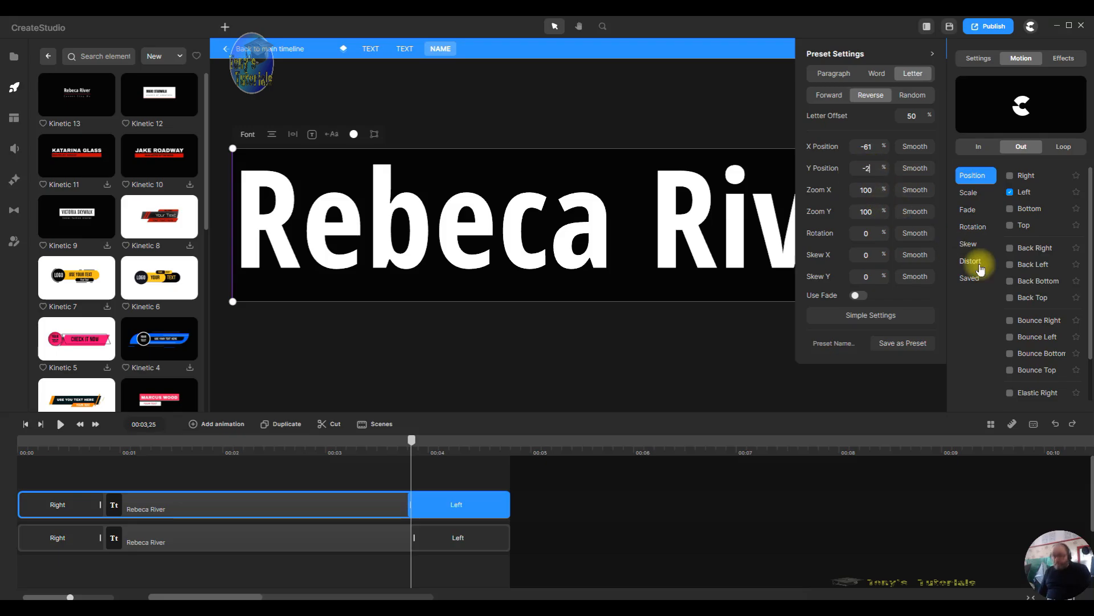
{"action": "left_click", "coordinate": [857, 295]}
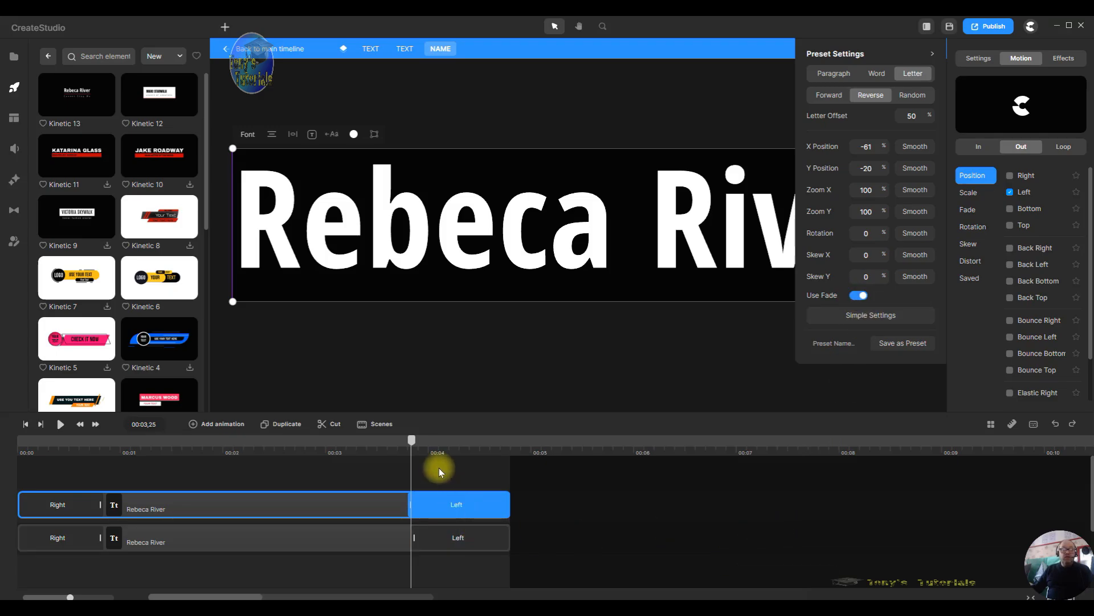
{"action": "left_click_drag", "start_coordinate": [411, 506], "coordinate": [412, 506]}
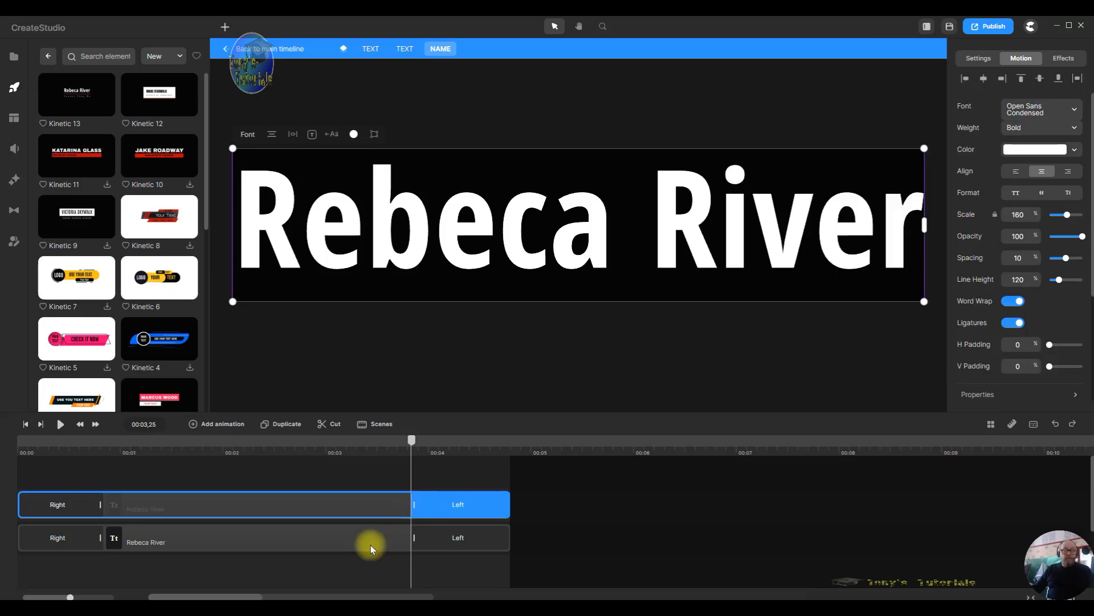
- Hide the original name text and play the timeline's end to preview the copy's Left exit
{"action": "left_click", "coordinate": [311, 546], "text": "shift"}
{"action": "right_click", "coordinate": [311, 544]}
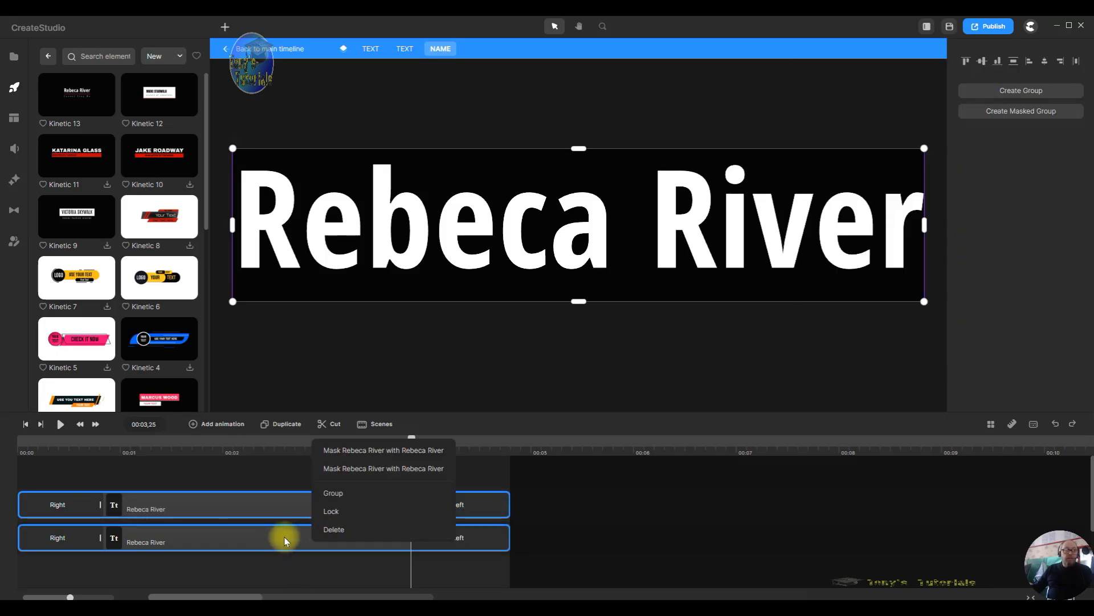
{"action": "left_click", "coordinate": [285, 540]}
{"action": "right_click", "coordinate": [327, 544]}
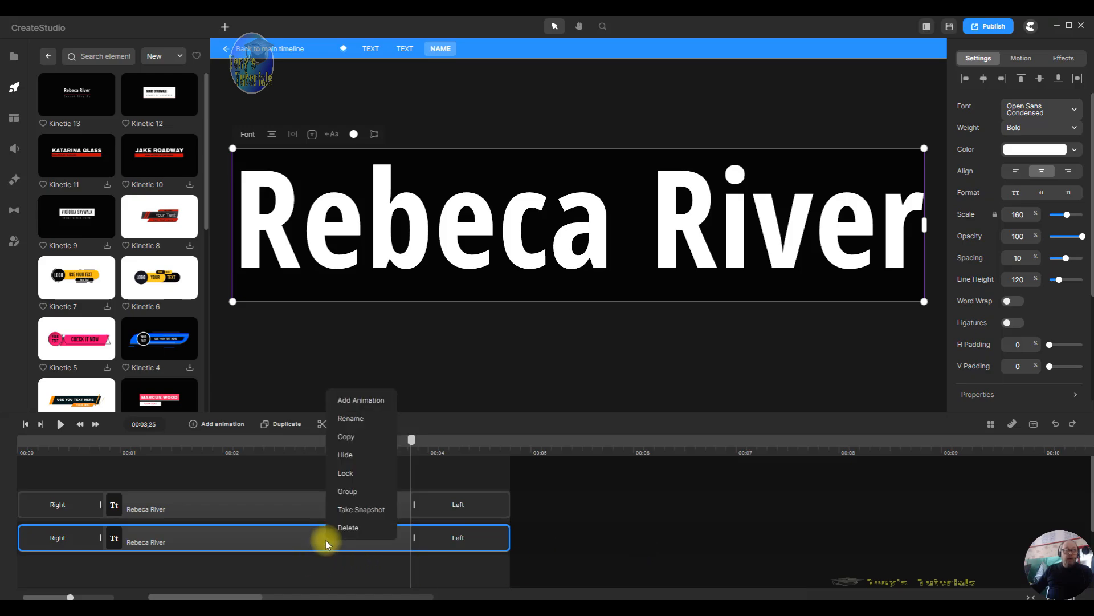
{"action": "left_click", "coordinate": [365, 456]}
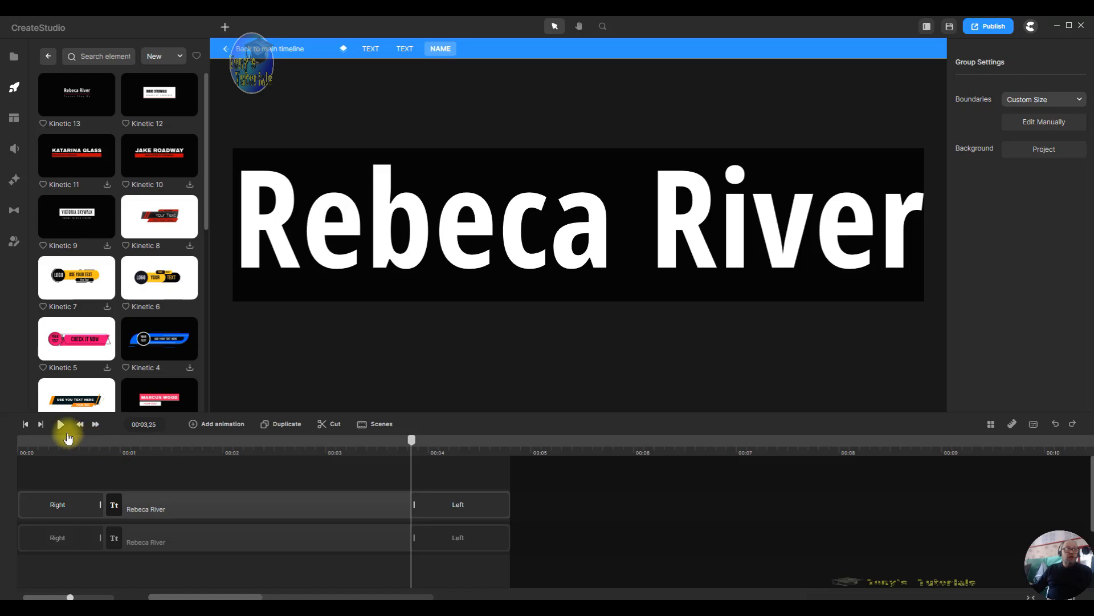
{"action": "left_click", "coordinate": [60, 424]}
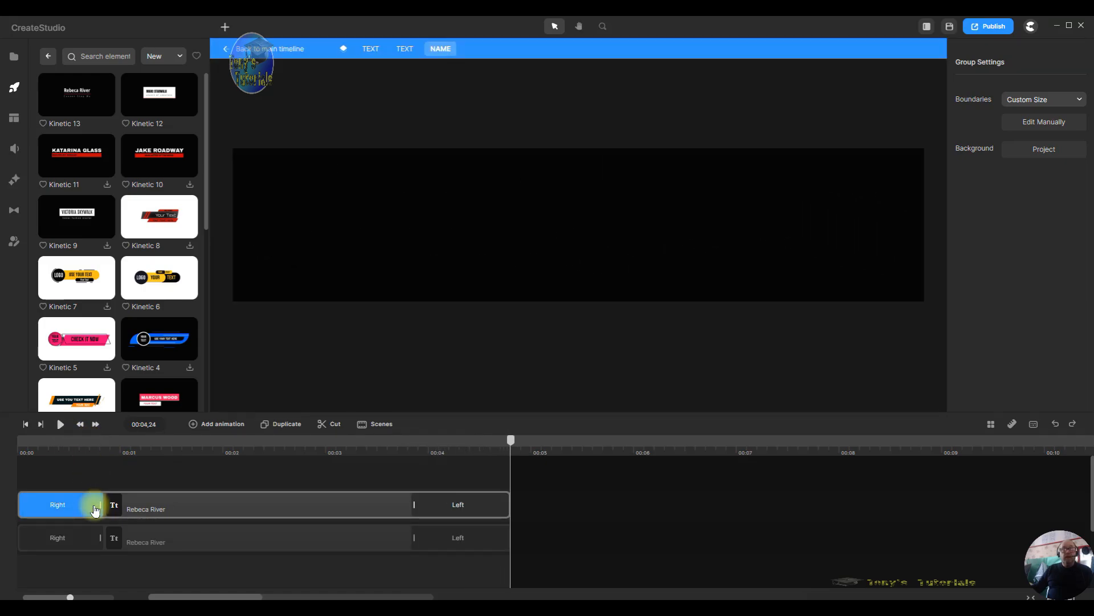
{"action": "left_click", "coordinate": [547, 509]}
- Move the playhead back to 00:03,11, hide the copied name text and show the original
{"action": "left_click_drag", "start_coordinate": [507, 443], "coordinate": [368, 456]}
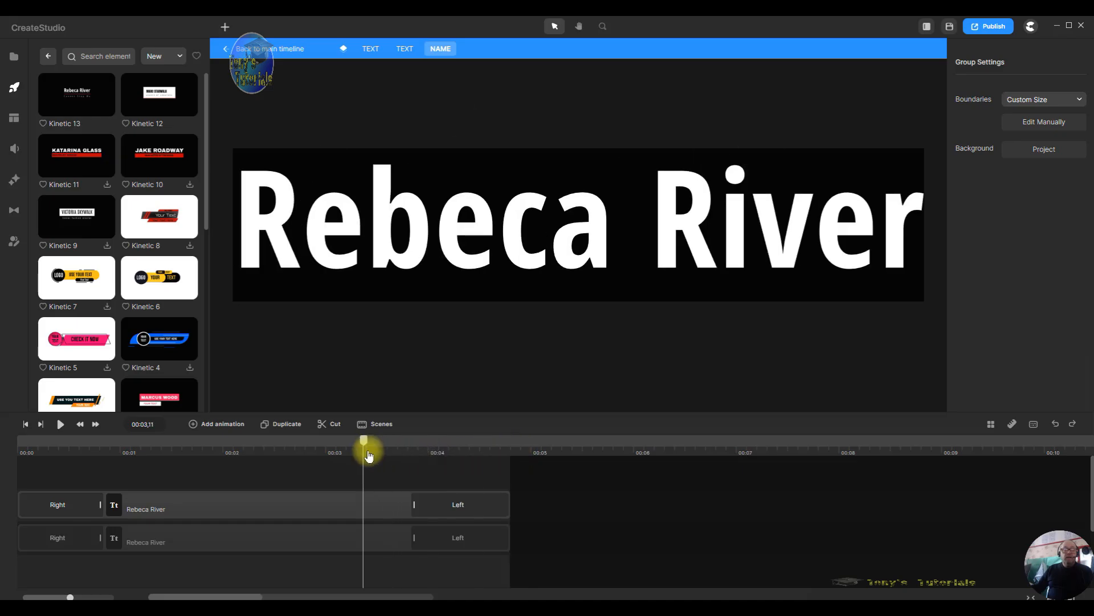
{"action": "right_click", "coordinate": [278, 502]}
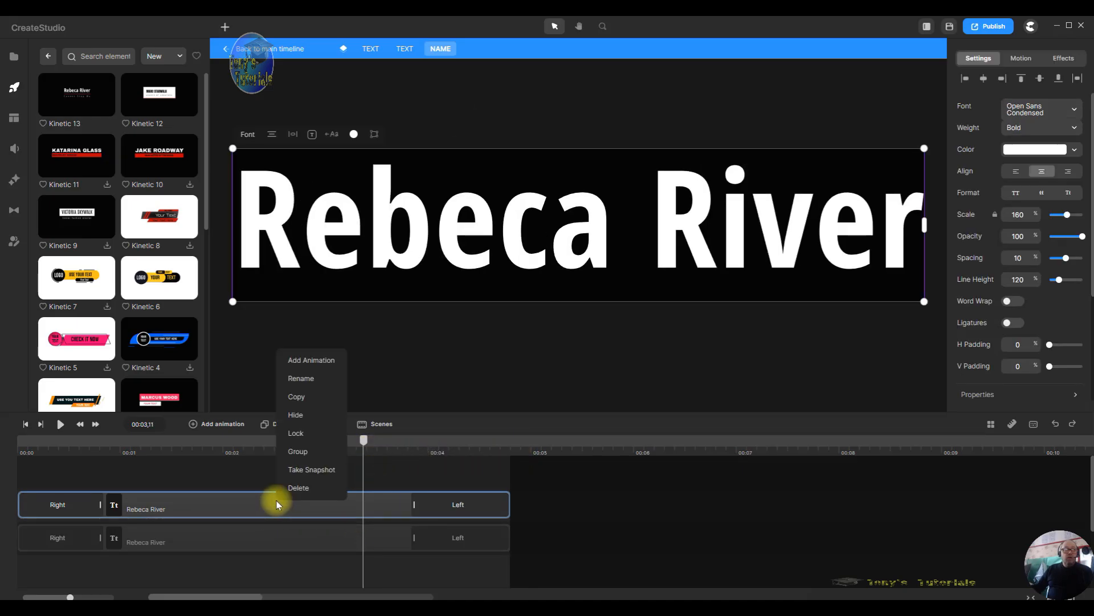
{"action": "left_click", "coordinate": [317, 416]}
{"action": "right_click", "coordinate": [277, 531]}
{"action": "left_click", "coordinate": [324, 451]}
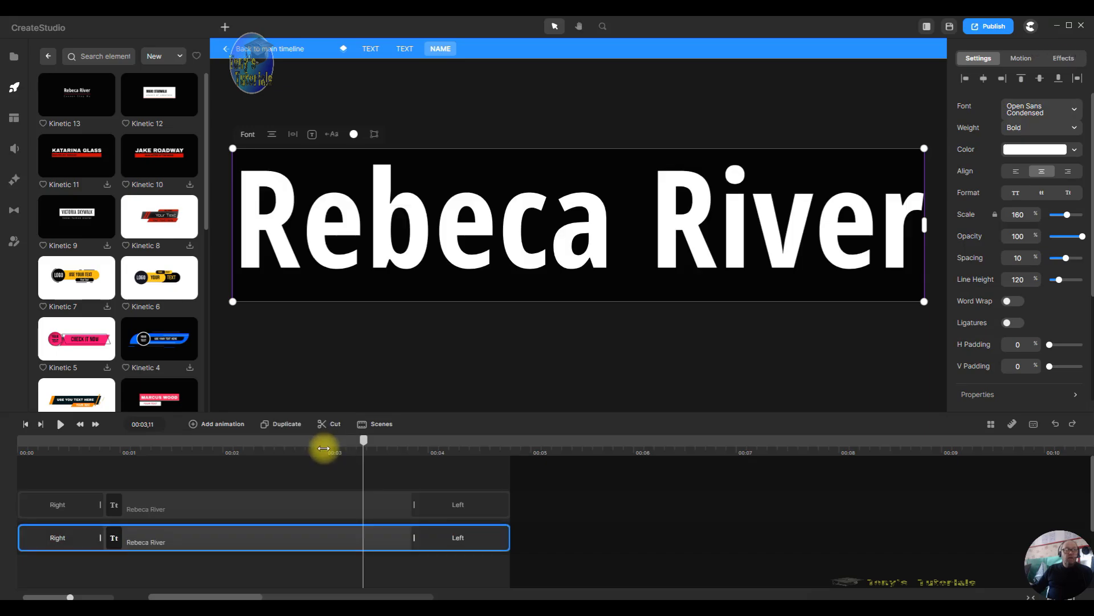
- Play the original name text's exit to the end of the timeline and delete the hidden copied name text
{"action": "left_click", "coordinate": [60, 425]}
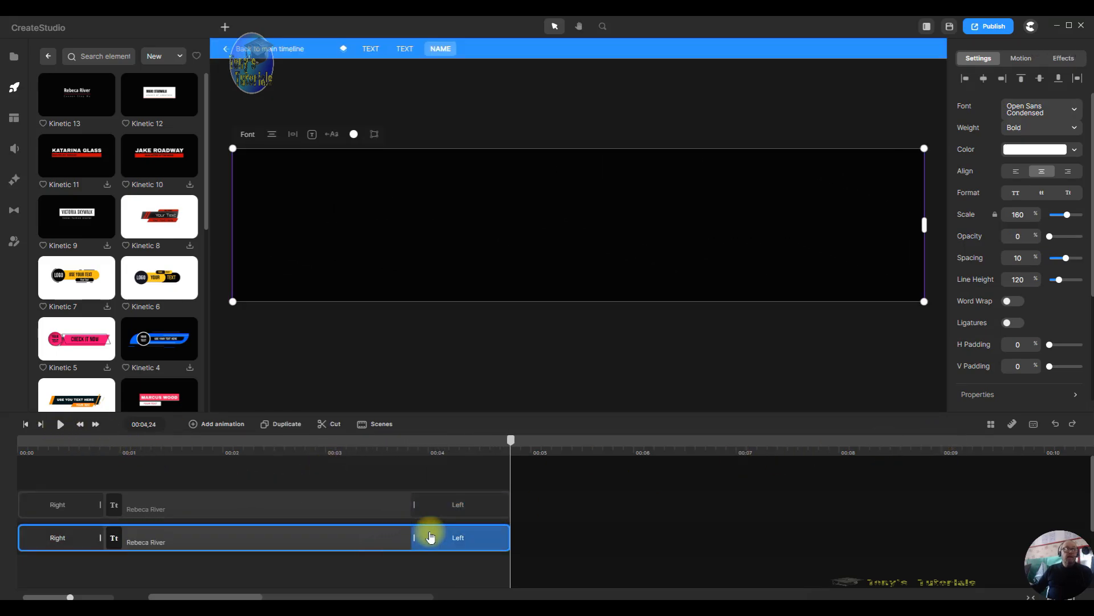
{"action": "left_click", "coordinate": [263, 513]}
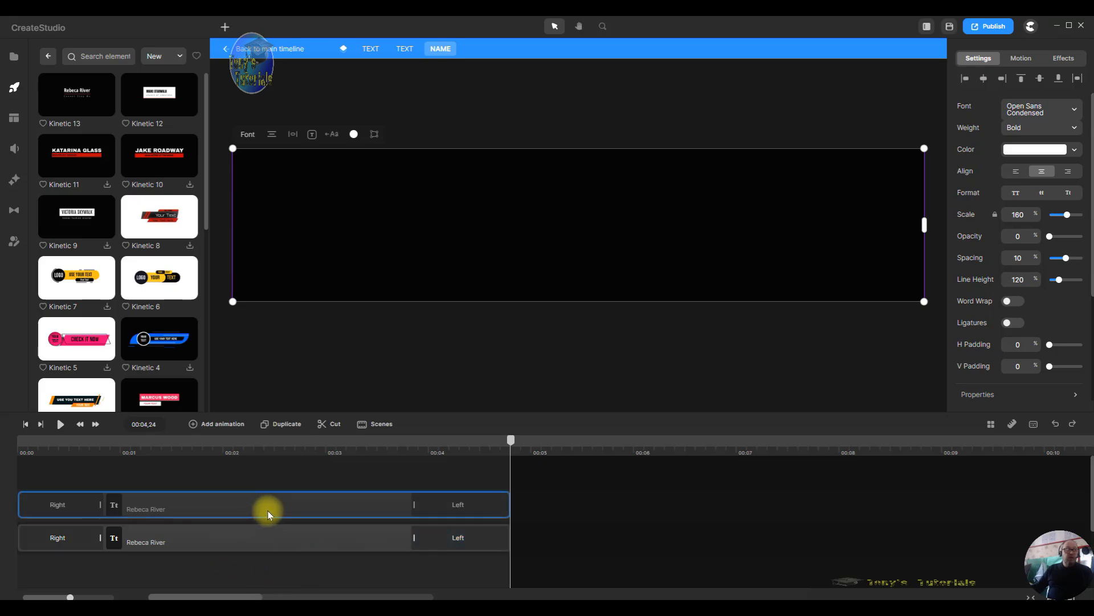
{"action": "right_click", "coordinate": [271, 509]}
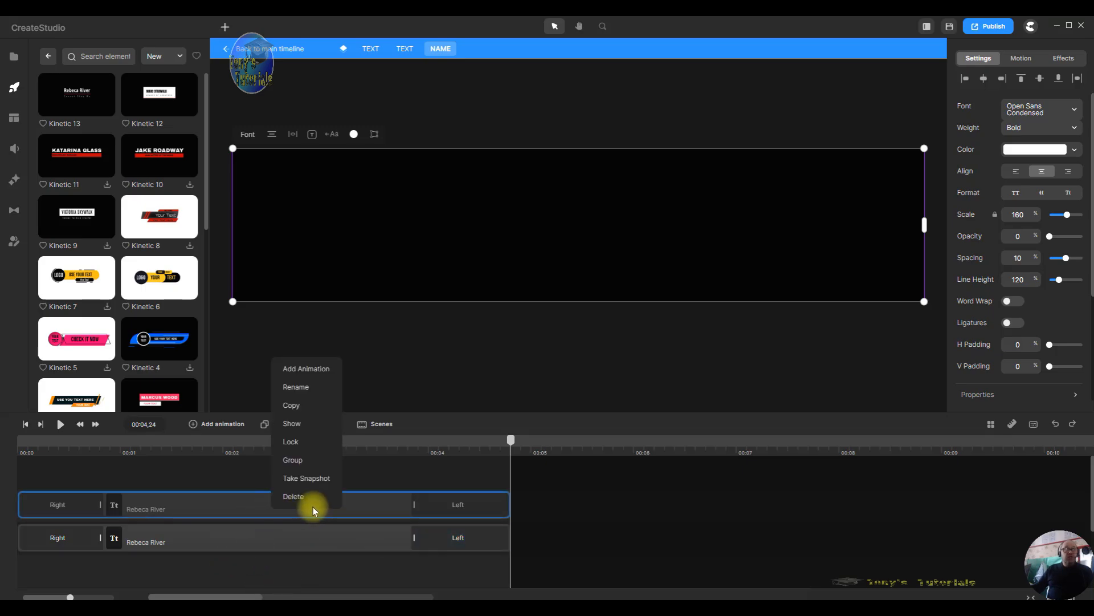
{"action": "left_click", "coordinate": [314, 508]}
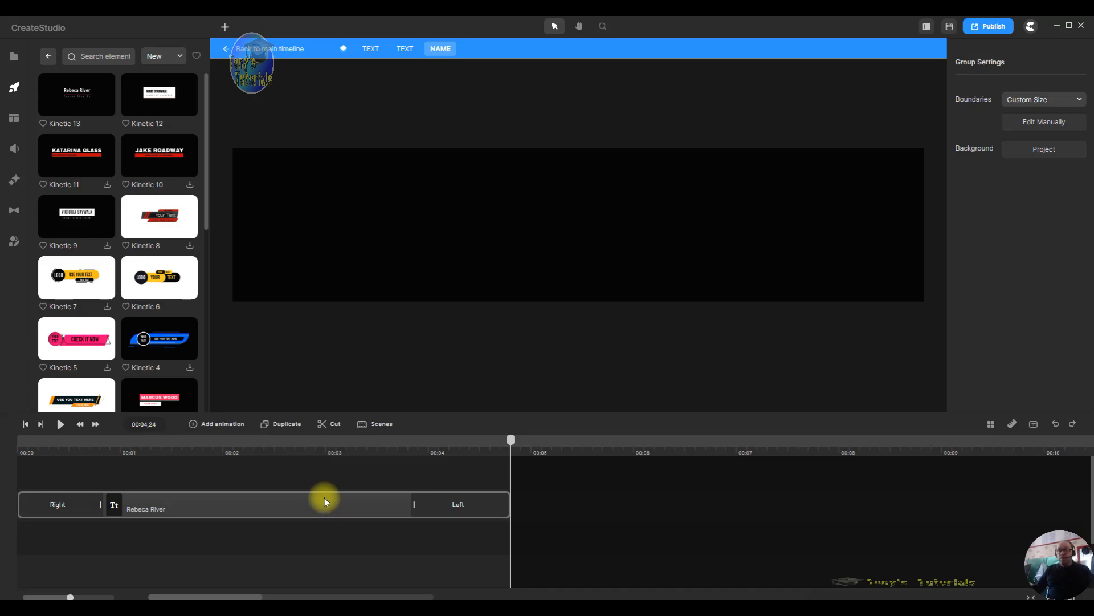
- Return the playhead to 00:00,00 and examine the preset settings of the name text's Right entrance and Left exit
{"action": "left_click_drag", "start_coordinate": [512, 442], "coordinate": [234, 456]}
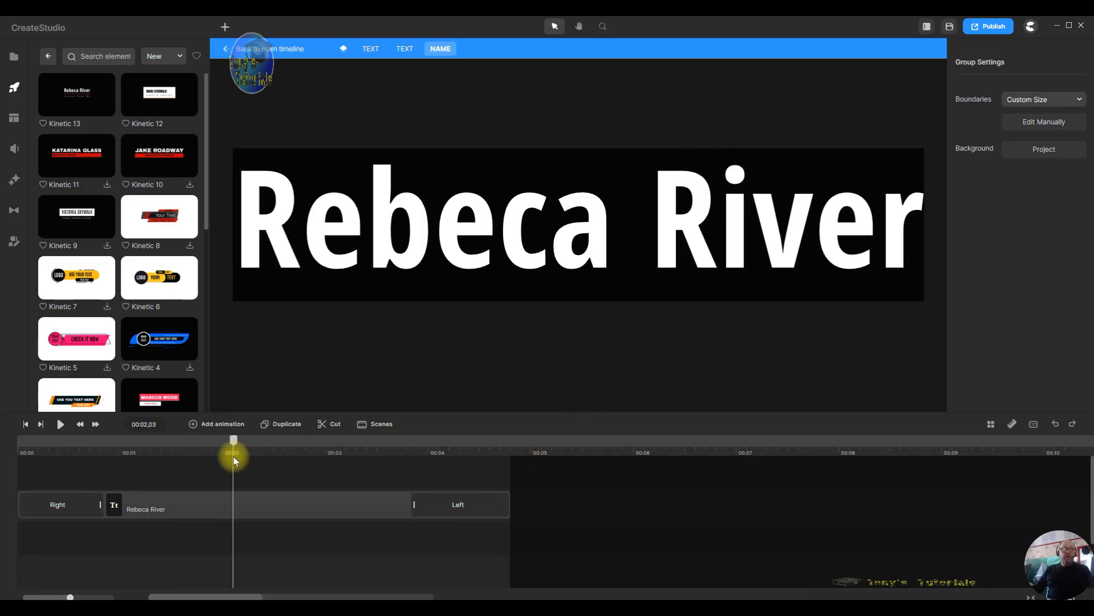
{"action": "left_click", "coordinate": [52, 509]}
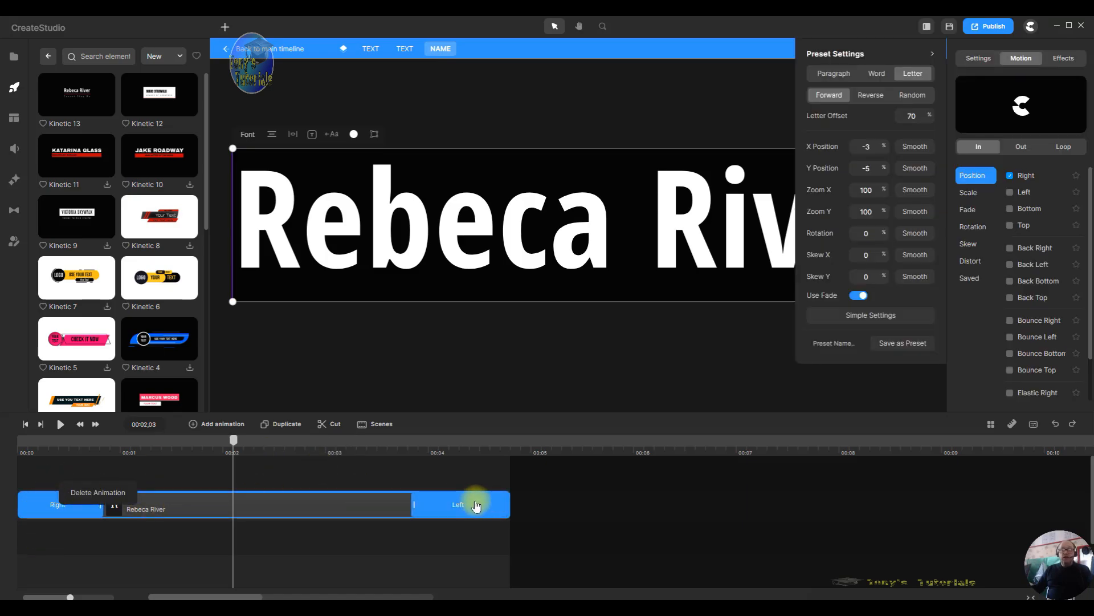
{"action": "left_click_drag", "start_coordinate": [230, 445], "coordinate": [6, 446]}
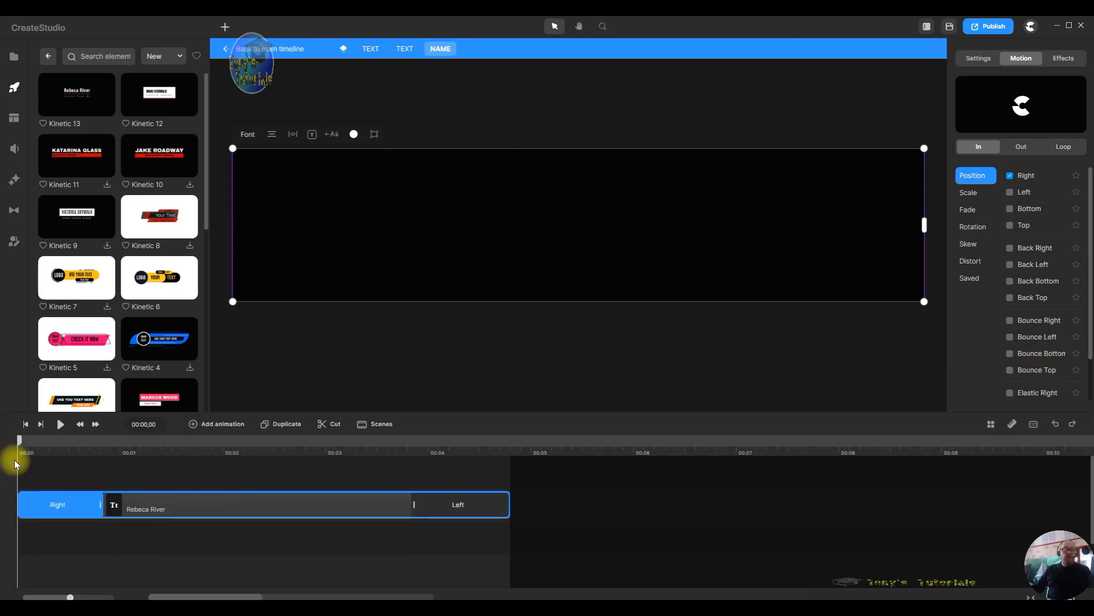
{"action": "left_click", "coordinate": [57, 513]}
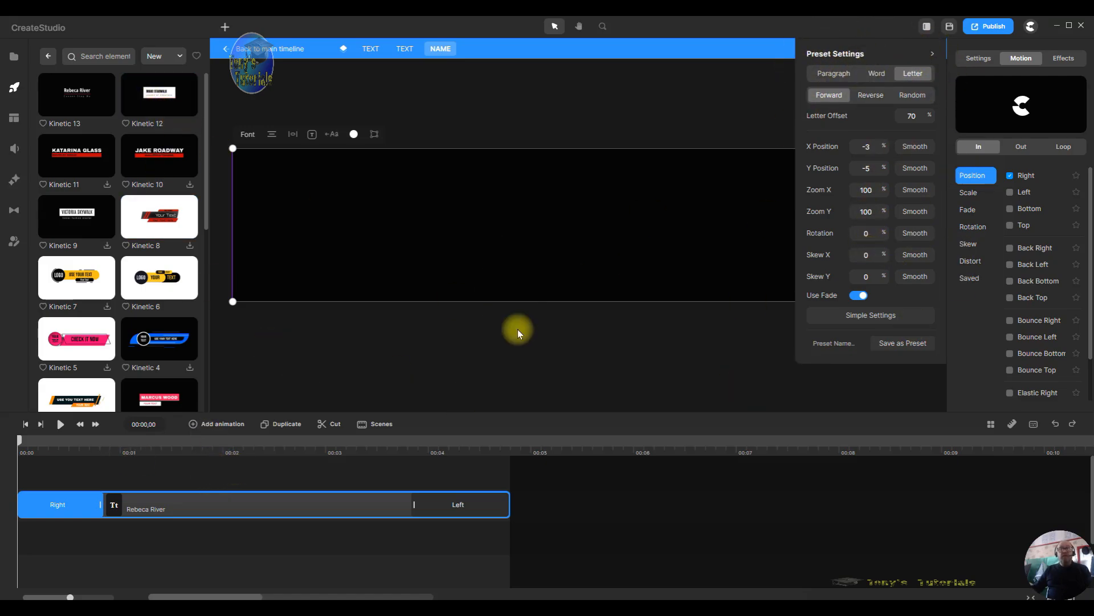
{"action": "left_click", "coordinate": [444, 518]}
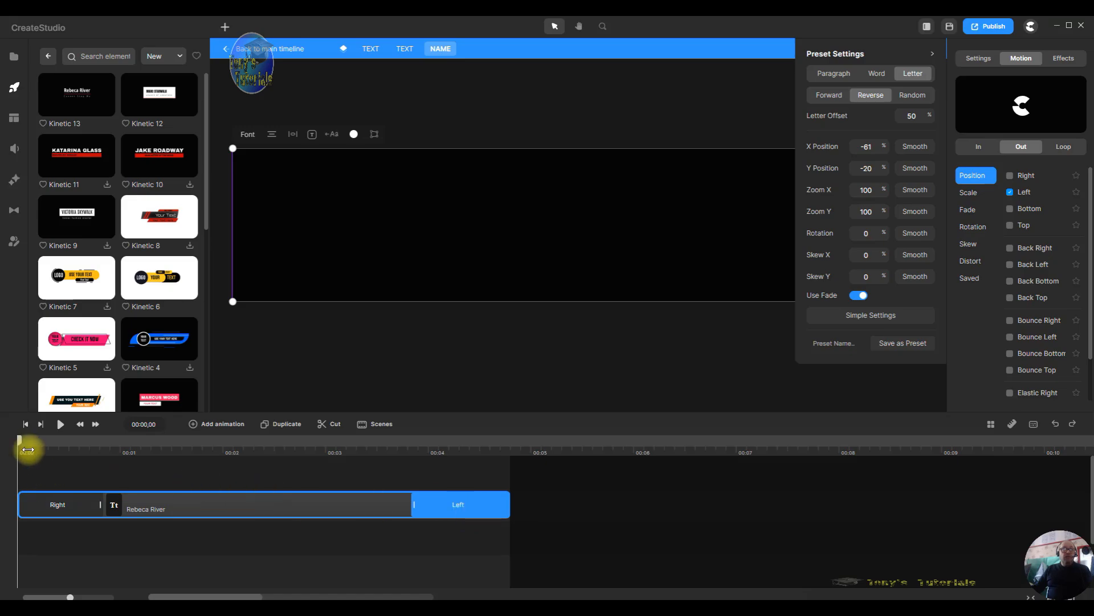
- Scrub from the start to 00:04,07 to review the name text's Left exit, and return the playhead to 00:01,25
{"action": "left_click", "coordinate": [20, 450]}
{"action": "left_click_drag", "start_coordinate": [20, 443], "coordinate": [453, 443]}
{"action": "left_click", "coordinate": [472, 509]}
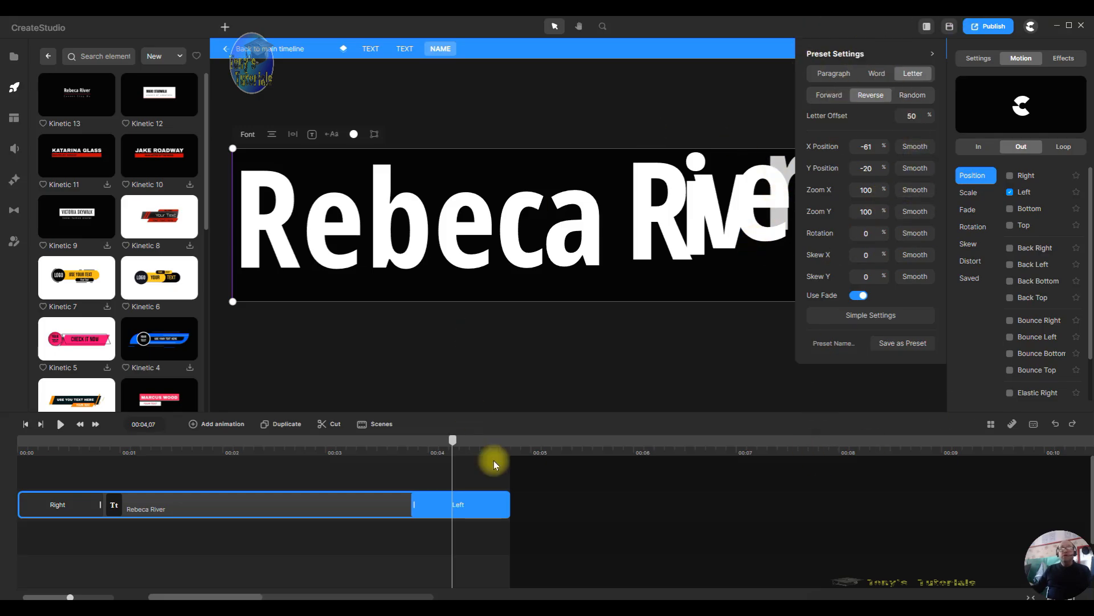
{"action": "left_click_drag", "start_coordinate": [453, 444], "coordinate": [210, 459]}
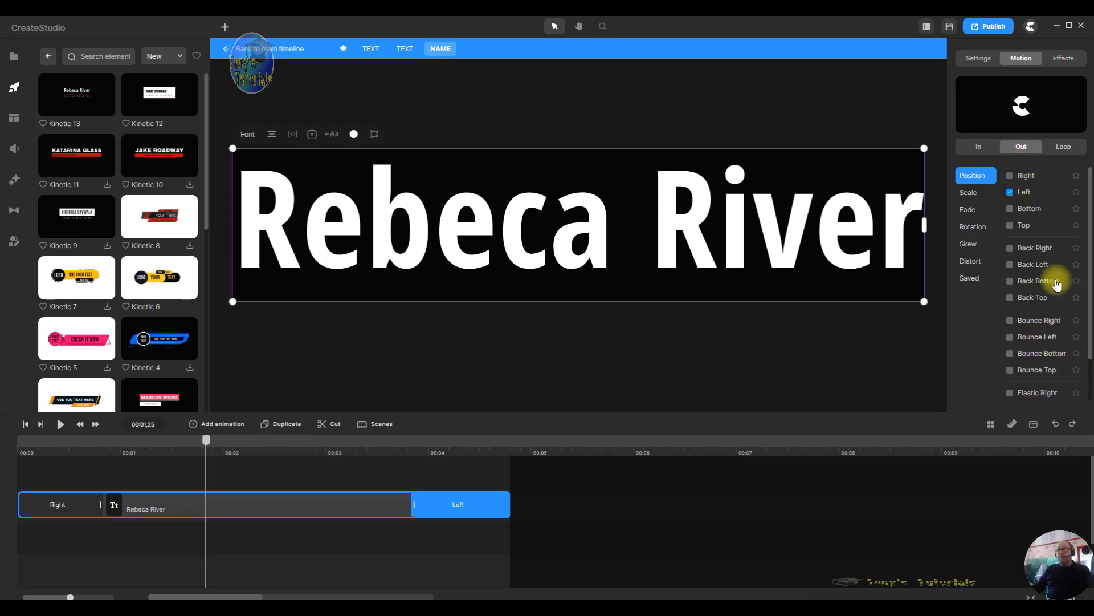
- Try moving the name text's anchor point onto the dot of the second word's i, and reset it to the centre
{"action": "left_click_drag", "start_coordinate": [1090, 271], "coordinate": [1090, 381]}
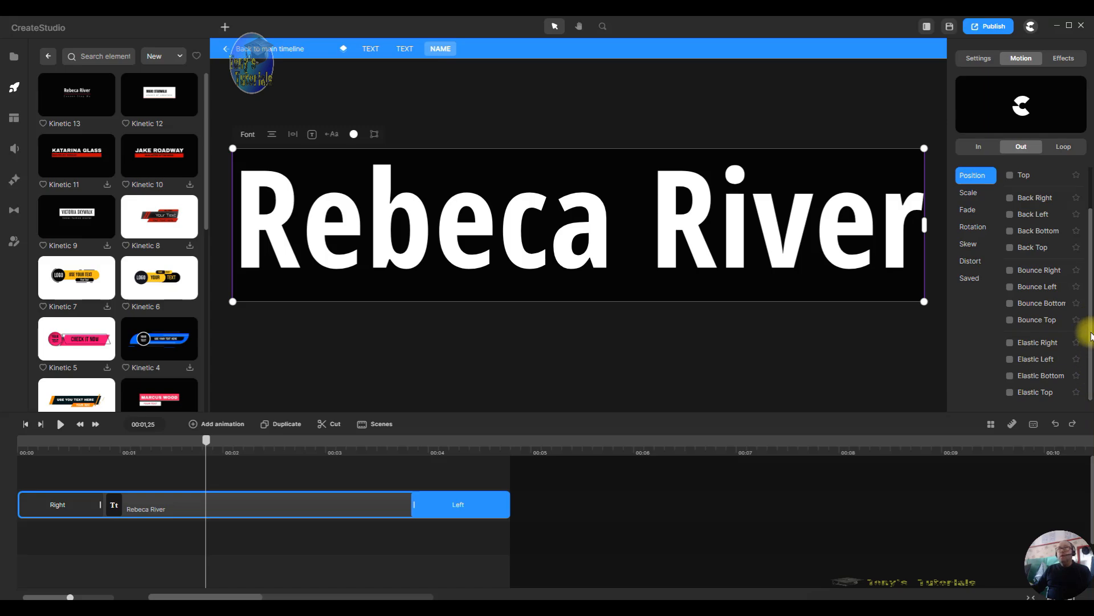
{"action": "left_click", "coordinate": [973, 59]}
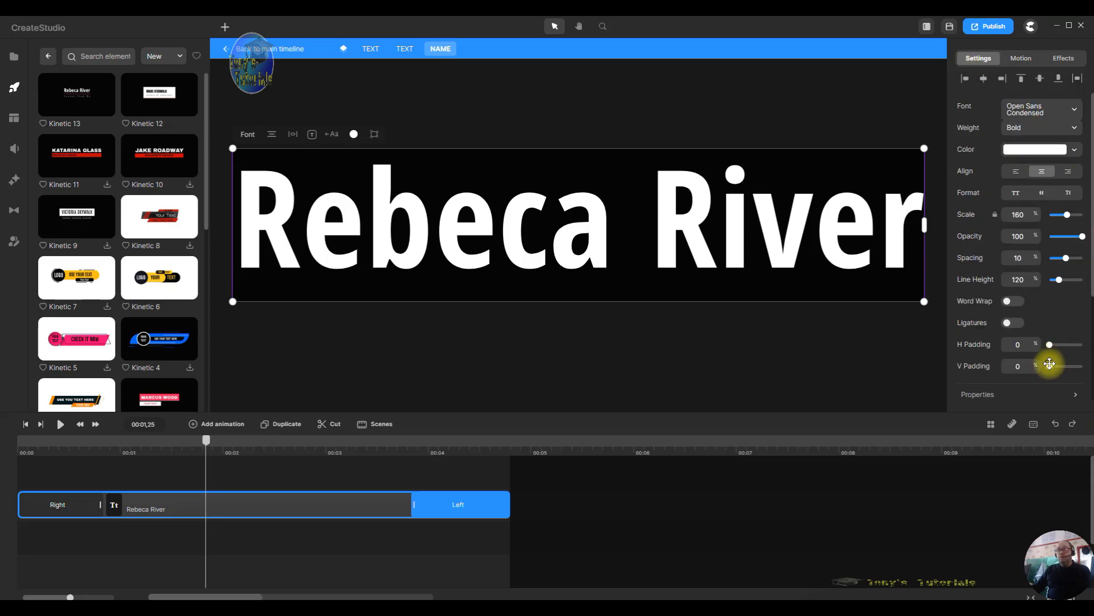
{"action": "scroll", "coordinate": [1051, 364], "scroll_direction": "down", "scroll_amount": 3}
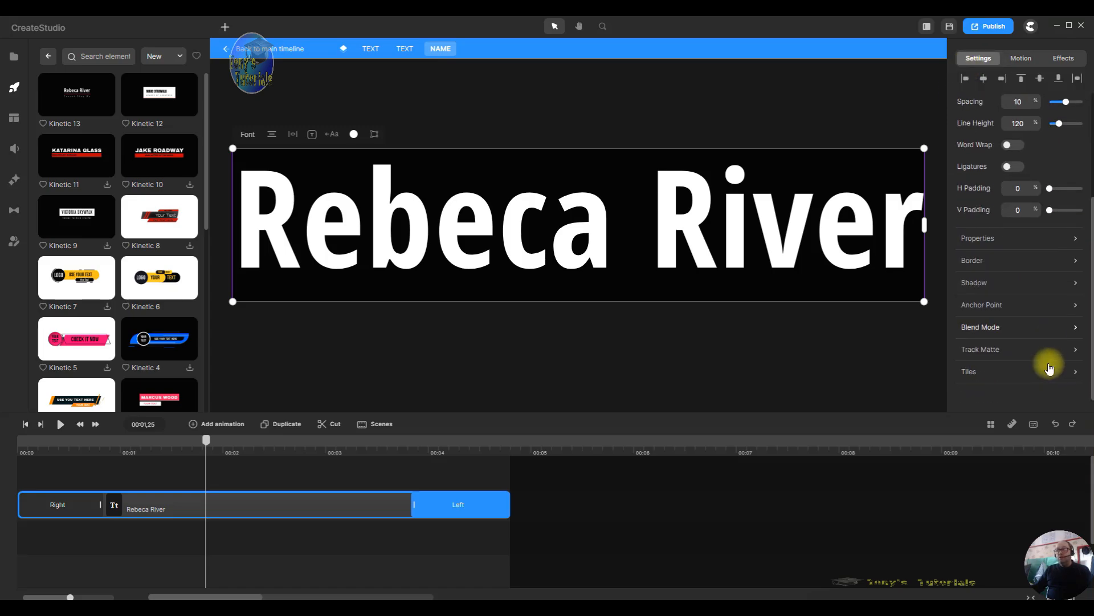
{"action": "left_click", "coordinate": [997, 311]}
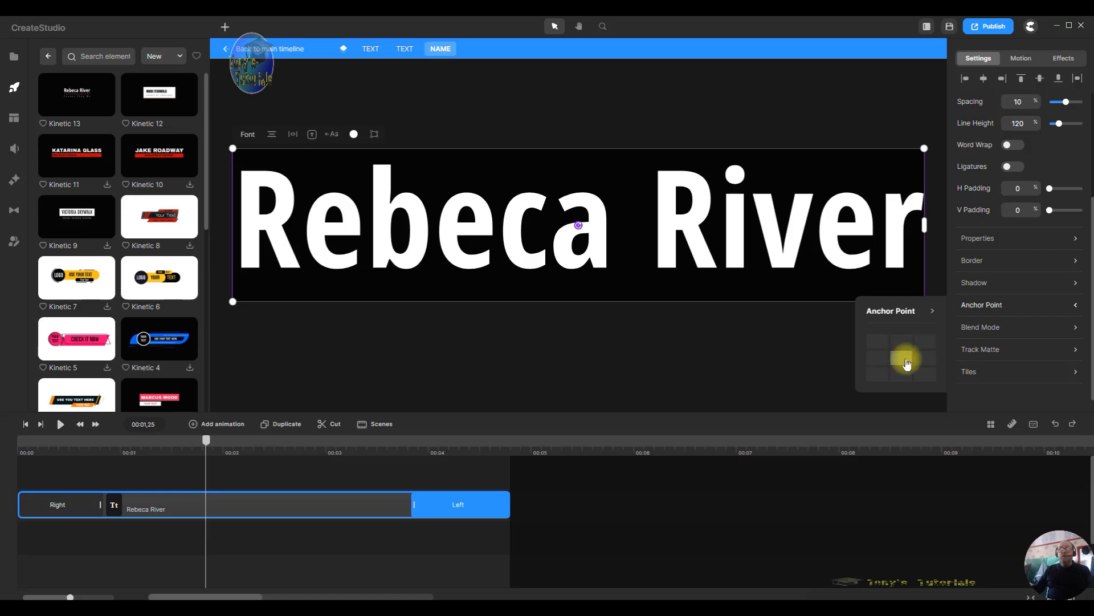
{"action": "mouse_move", "coordinate": [580, 227]}
{"action": "left_mouse_down"}
{"action": "mouse_move", "coordinate": [647, 217]}
{"action": "mouse_move", "coordinate": [589, 228]}
{"action": "left_mouse_up"}
{"action": "left_click_drag", "start_coordinate": [578, 227], "coordinate": [737, 171]}
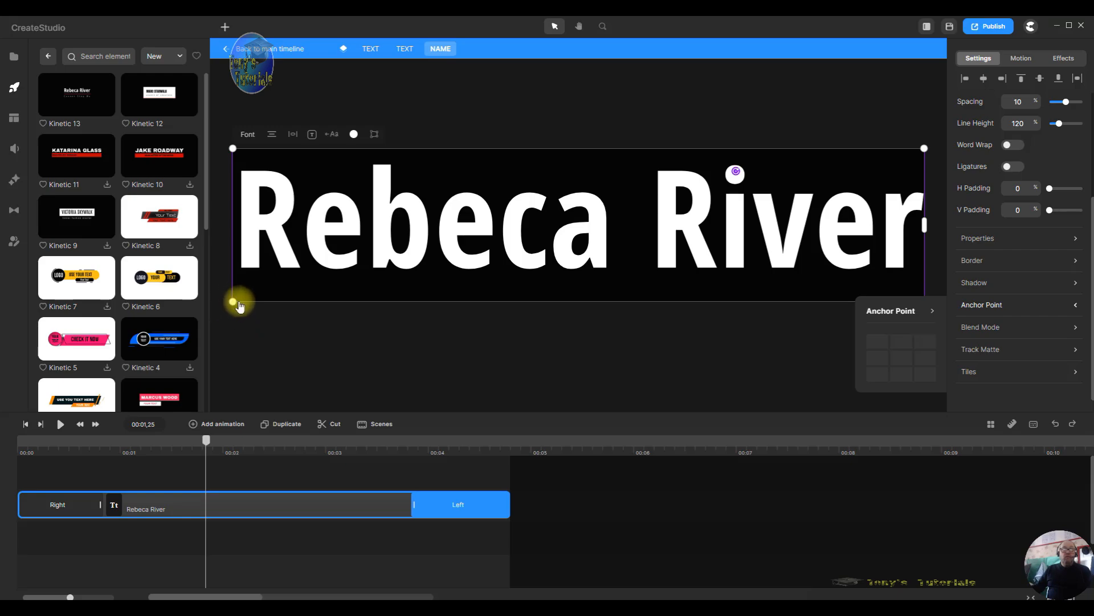
{"action": "mouse_move", "coordinate": [233, 301]}
{"action": "left_mouse_down"}
{"action": "mouse_move", "coordinate": [313, 378]}
{"action": "mouse_move", "coordinate": [252, 340]}
{"action": "mouse_move", "coordinate": [245, 302]}
{"action": "left_mouse_up"}
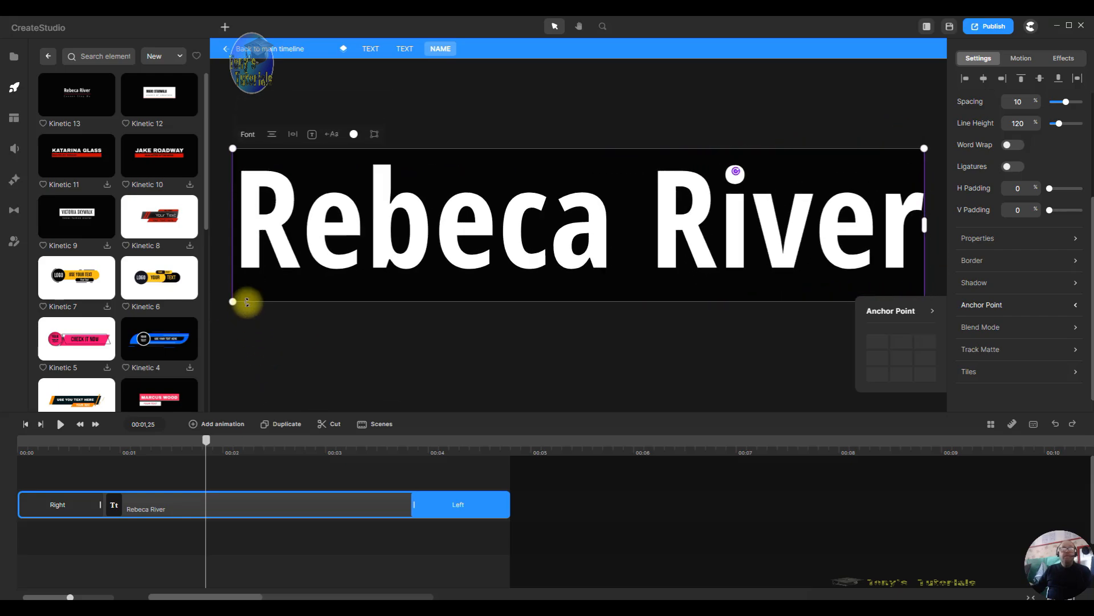
{"action": "left_click", "coordinate": [899, 358]}
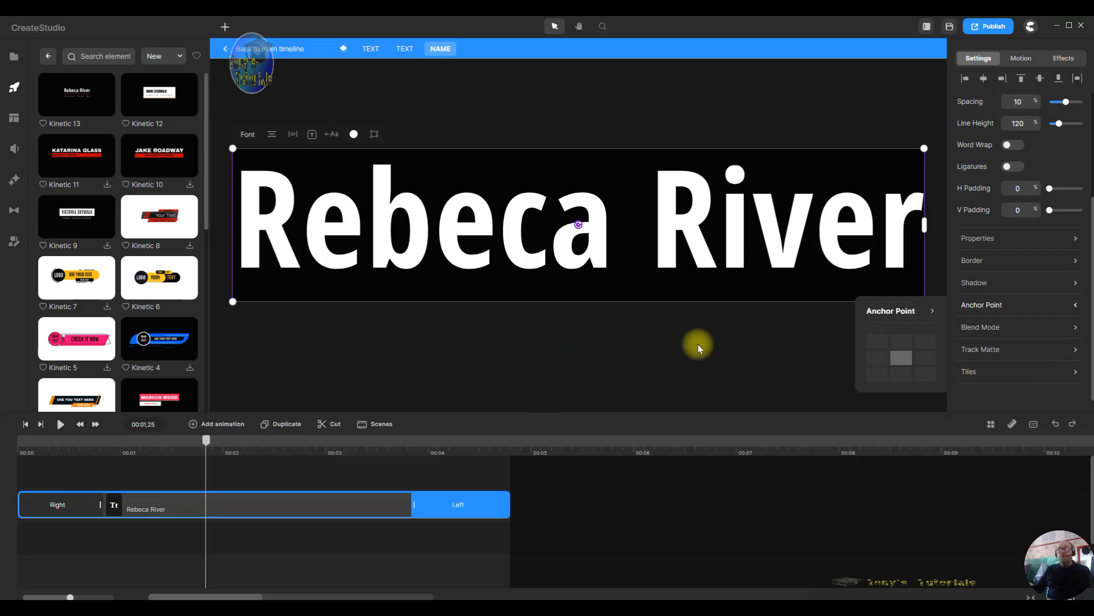